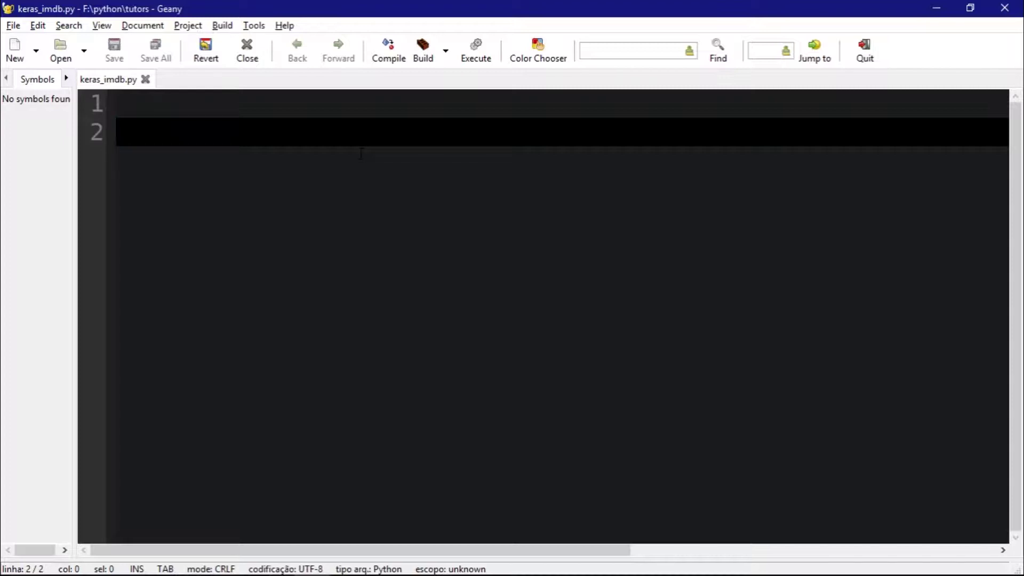
pyautogui.write('from keras.models im')
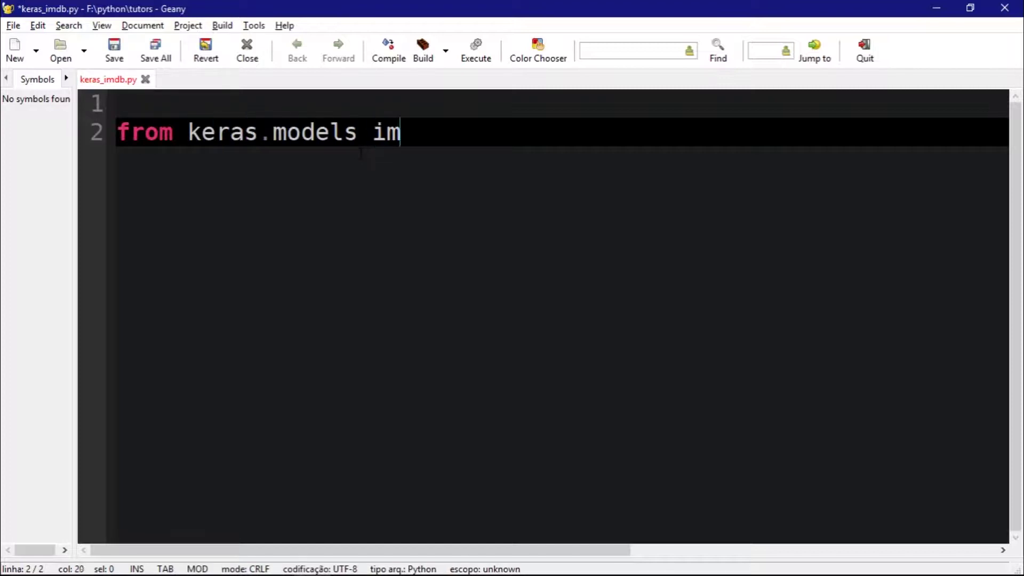
pyautogui.write('port Sequen')
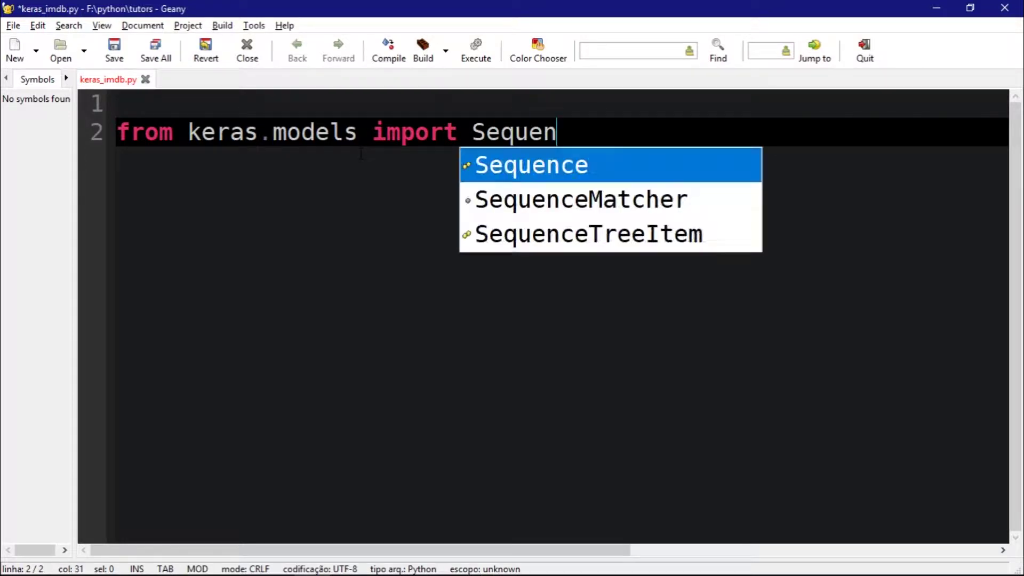
pyautogui.write('tial')
# Import Sequential from keras.models and Dense, Embedding and LSTM from keras.layers
pyautogui.press('Return')
pyautogui.write('from')
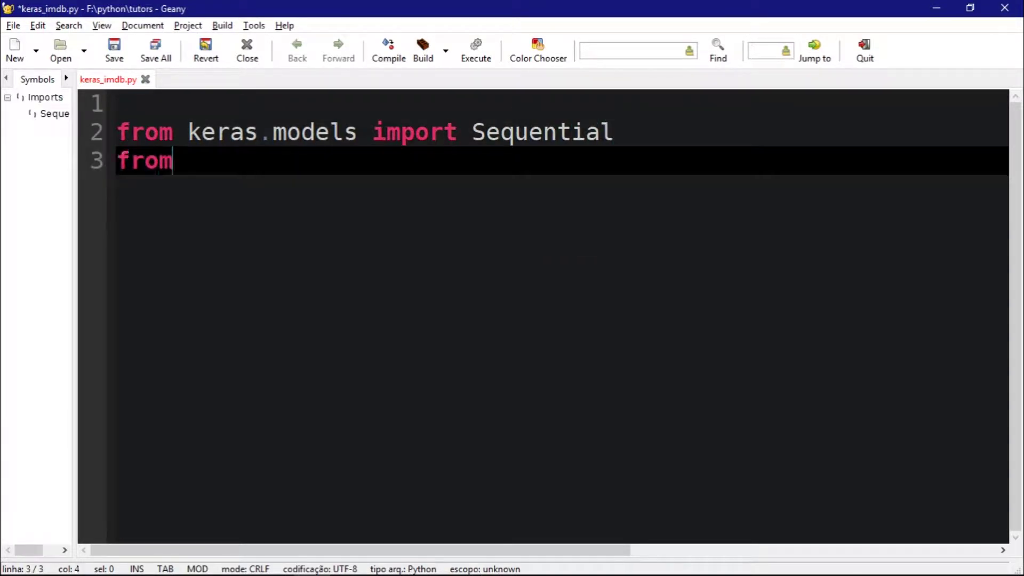
pyautogui.write(' ke')
pyautogui.write('ar.')
pyautogui.press('BackSpace')
pyautogui.press('BackSpace')
pyautogui.press('BackSpace')
pyautogui.write('ras.')
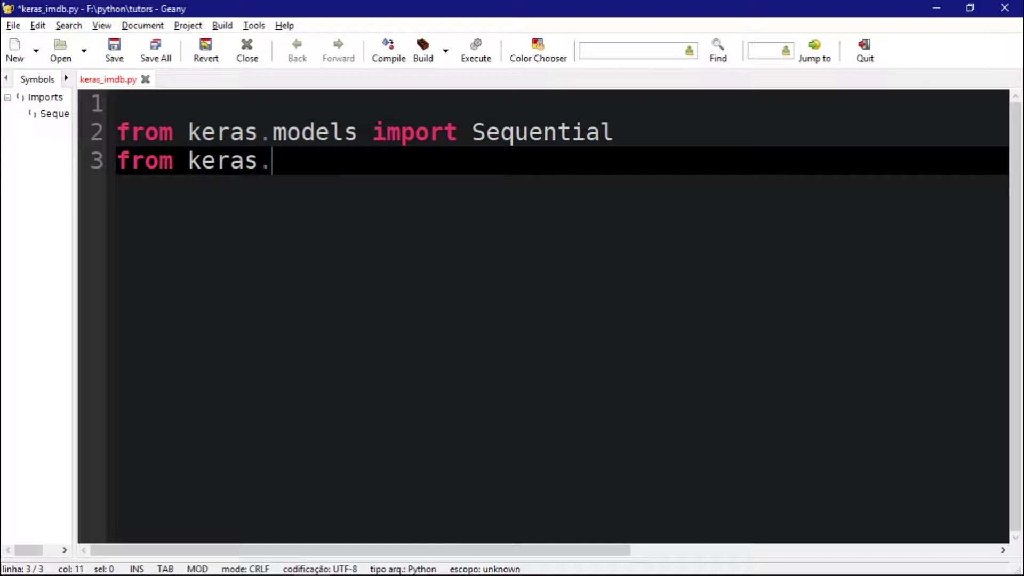
pyautogui.write('layers import ')
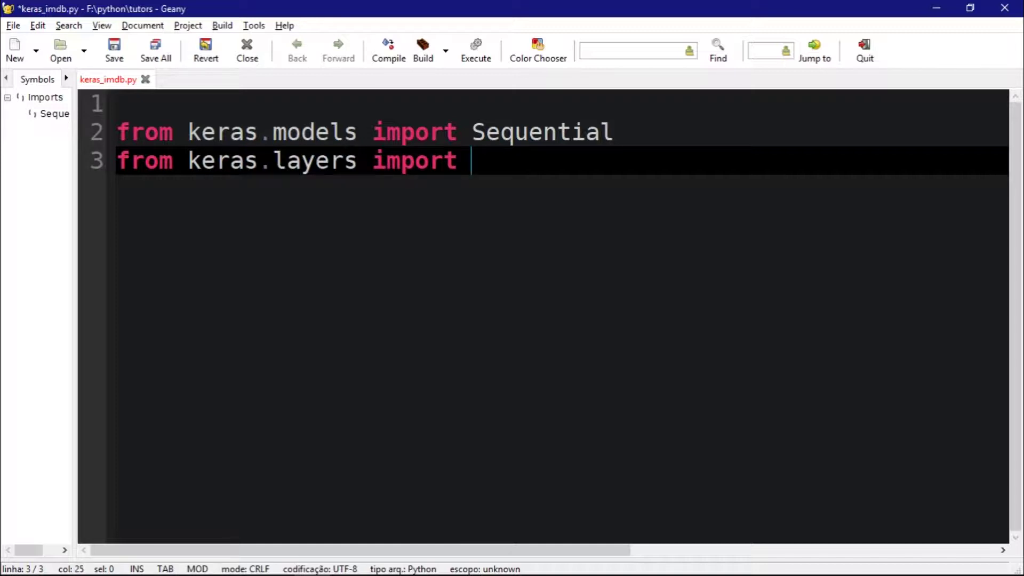
pyautogui.write('Dense,')
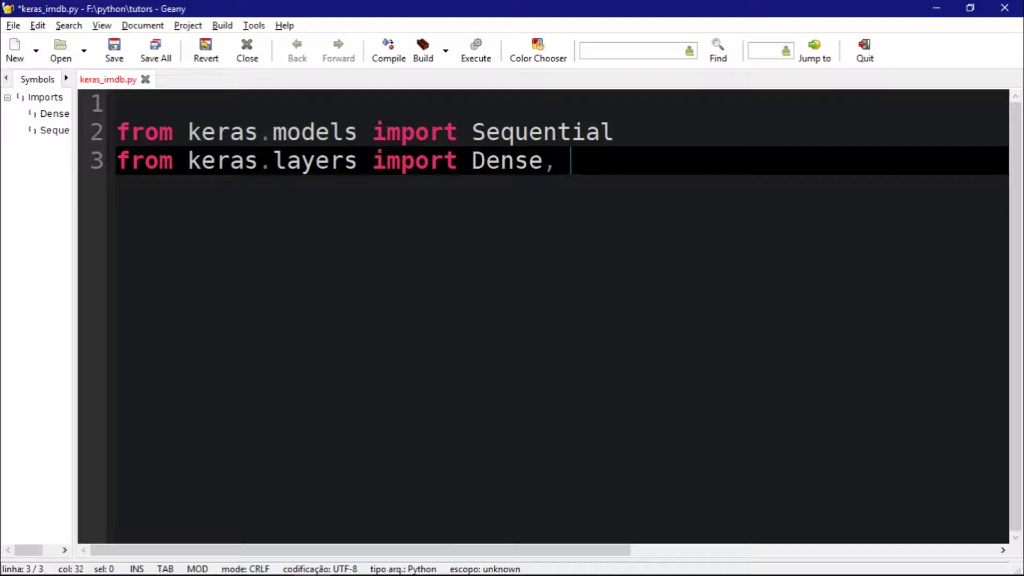
pyautogui.write(' Embedding')
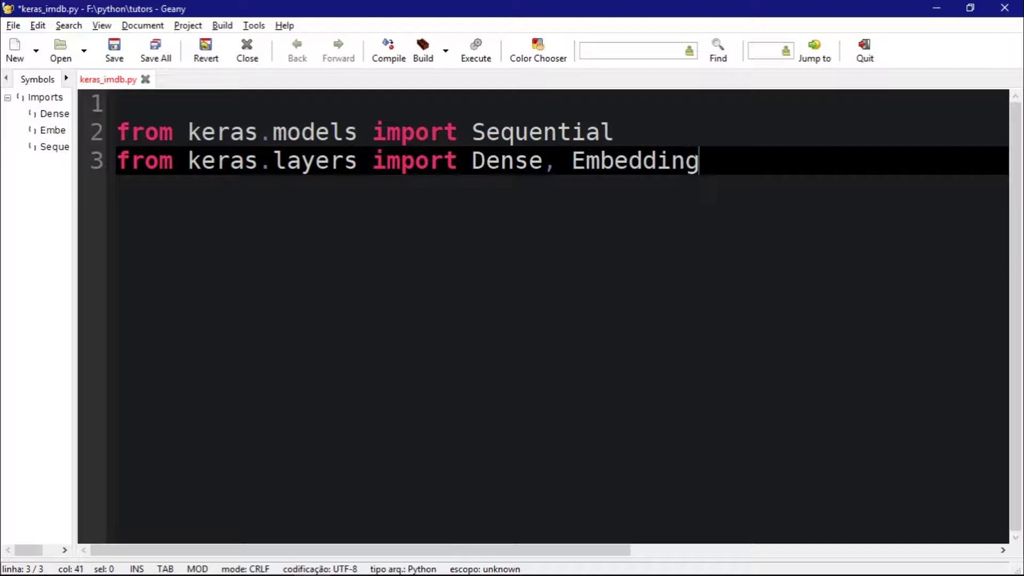
pyautogui.write(',')
pyautogui.write(' LSTM')
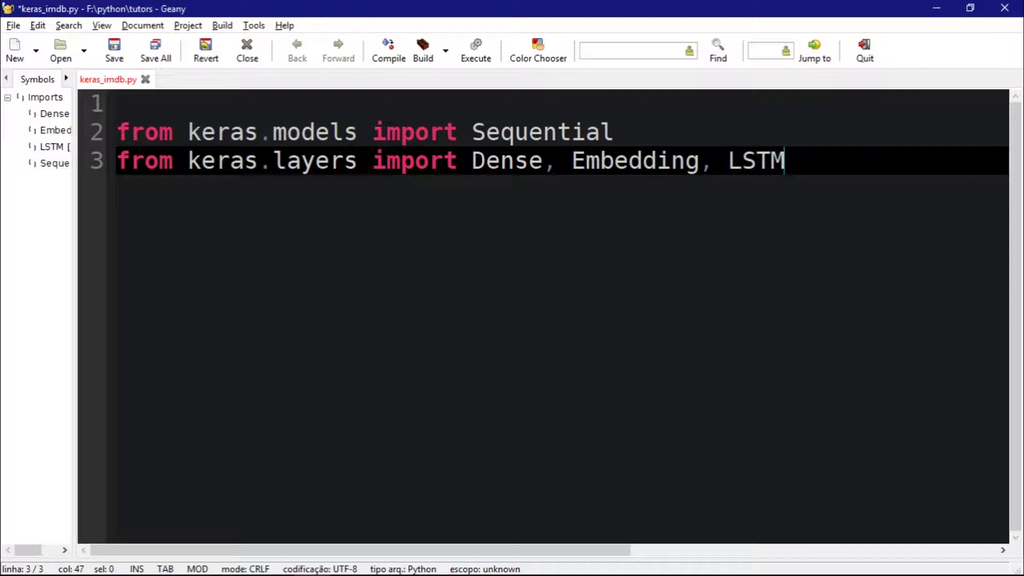
pyautogui.press('Return')
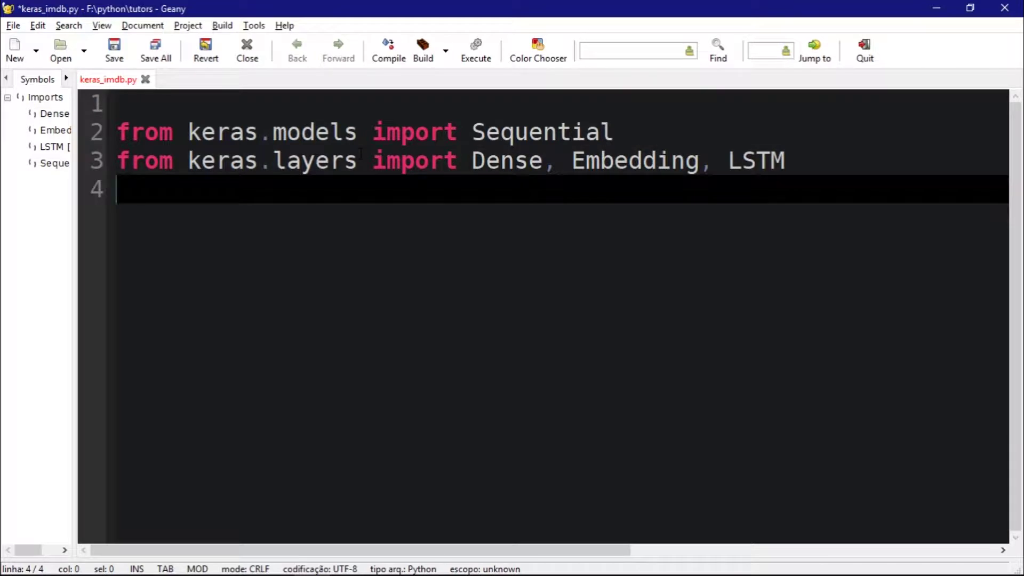
pyautogui.write('from keras.m')
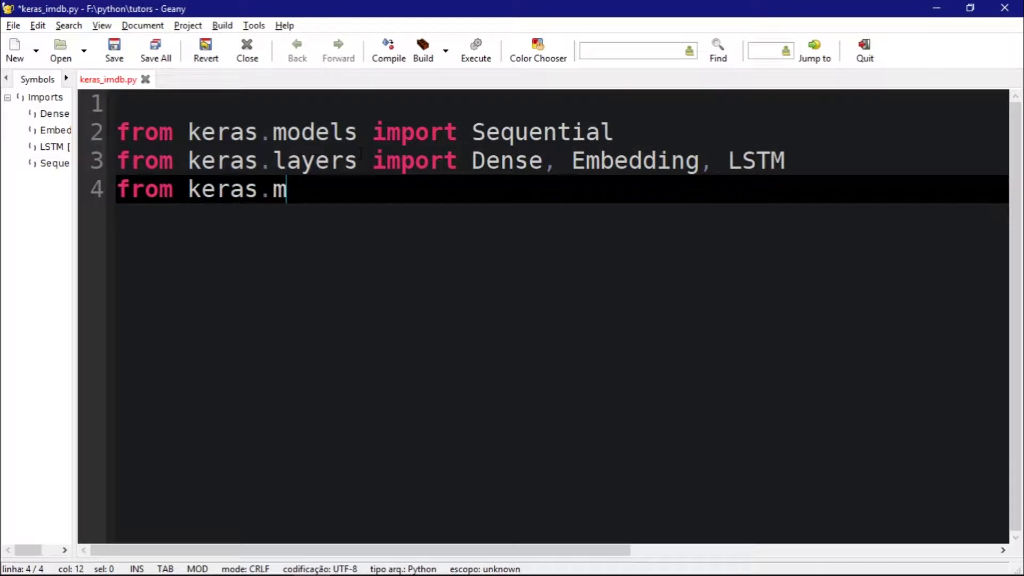
# Import imdb from keras.datasets and sequence from keras.preprocessing, then enlarge the code text
pyautogui.press('BackSpace')
pyautogui.write('datasets m')
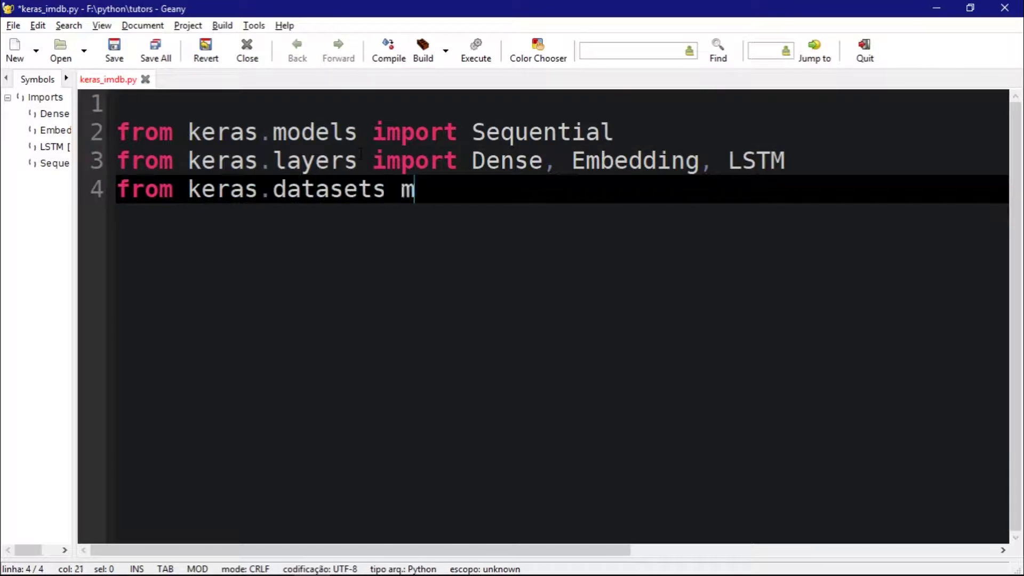
pyautogui.press('BackSpace')
pyautogui.write('import i')
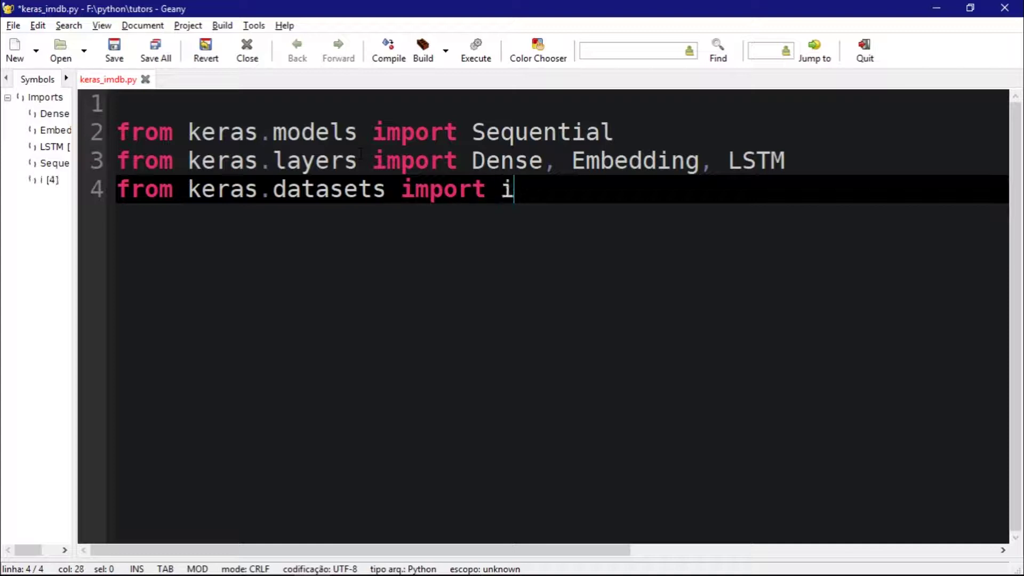
pyautogui.write('mdb')
pyautogui.press('Return')
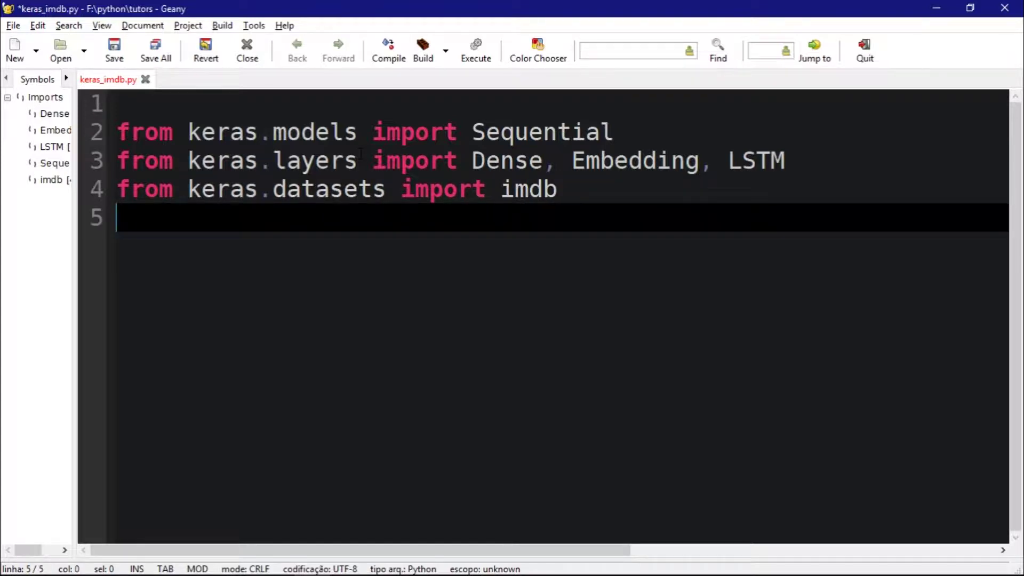
pyautogui.write('from ')
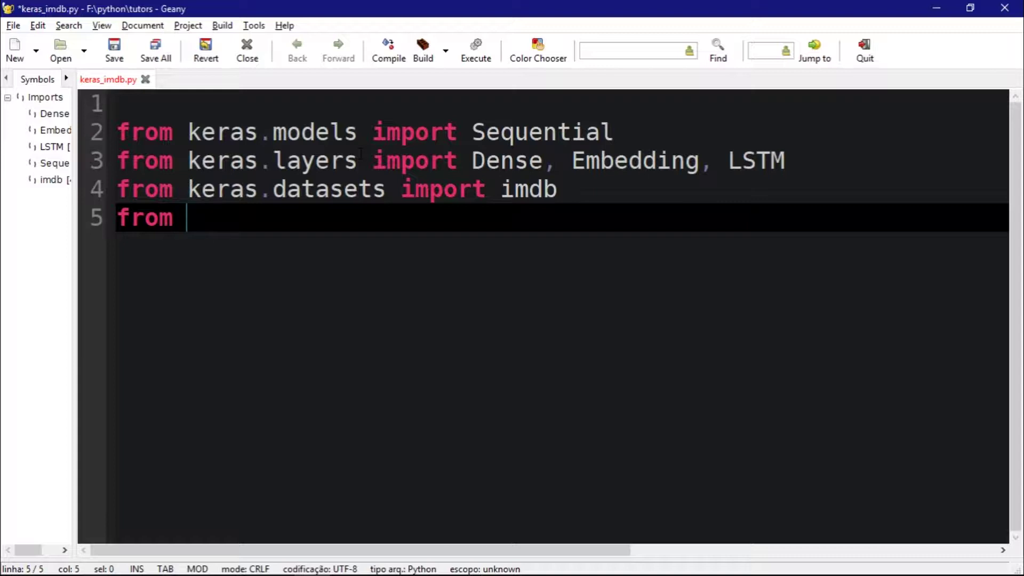
pyautogui.write('kewras.')
pyautogui.press('BackSpace')
pyautogui.press('BackSpace')
pyautogui.press('BackSpace')
pyautogui.press('BackSpace')
pyautogui.write('ras')
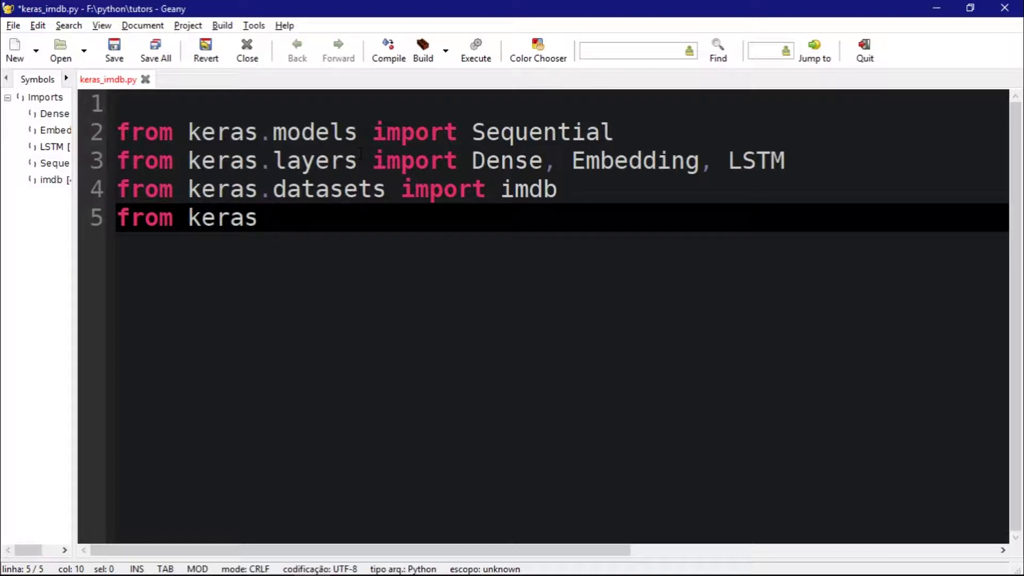
pyautogui.write('pre')
pyautogui.press('BackSpace')
pyautogui.press('BackSpace')
pyautogui.press('BackSpace')
pyautogui.write('.prepro')
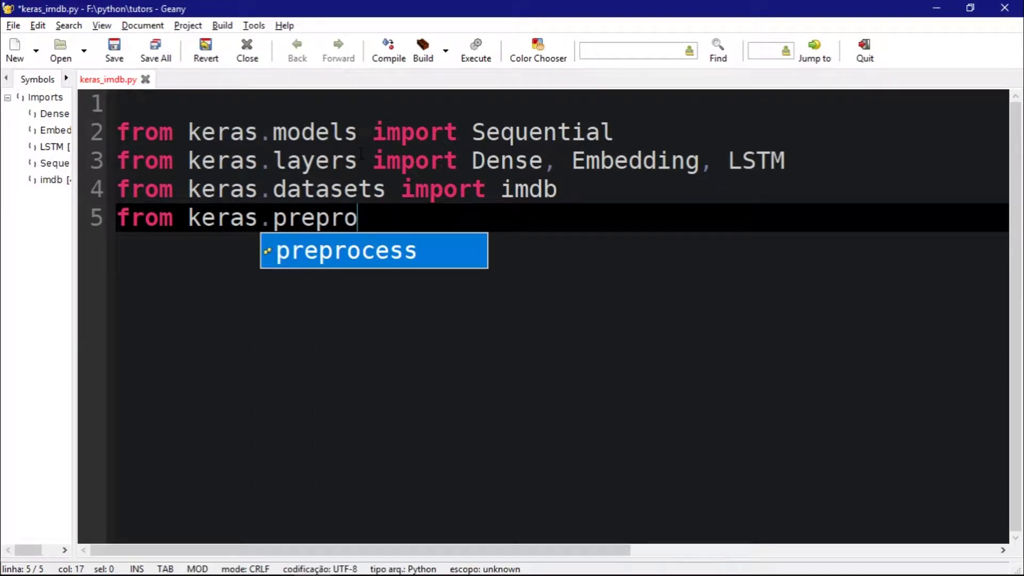
pyautogui.write('cessing import s')
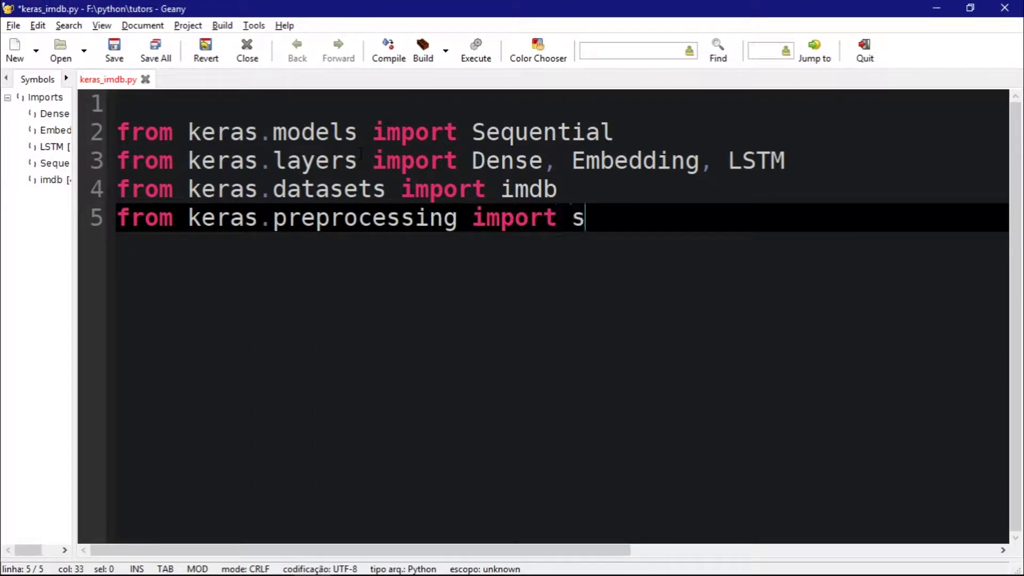
pyautogui.write('equence')
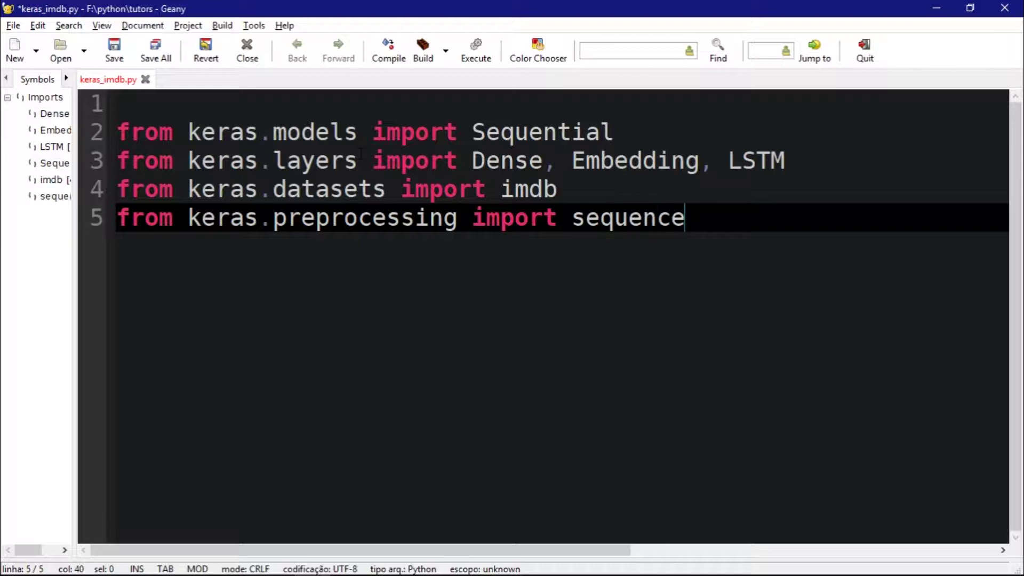
pyautogui.press('Return')
pyautogui.press('Return')
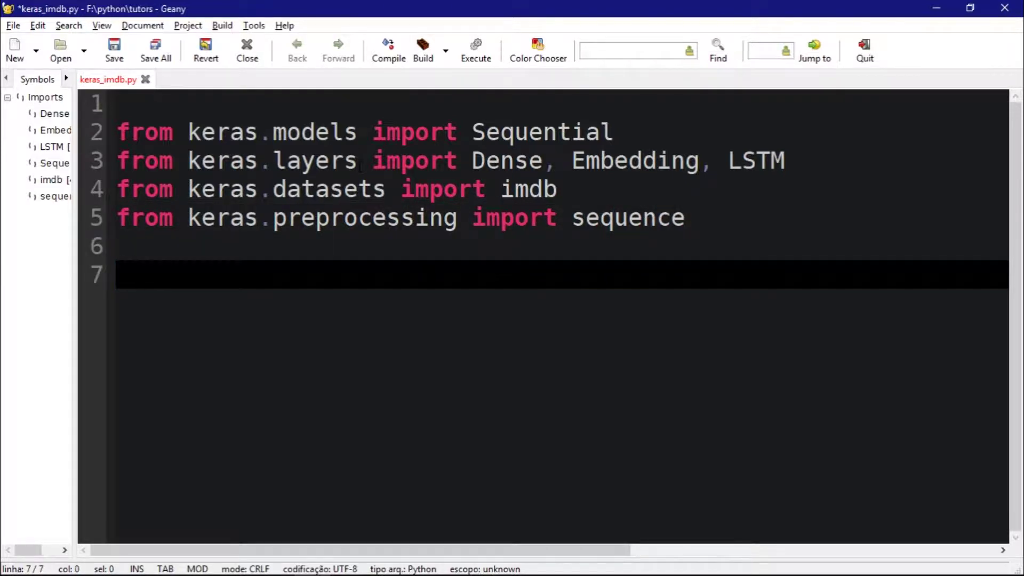
pyautogui.hotkey('ctrl', '+')
pyautogui.hotkey('ctrl', '+')
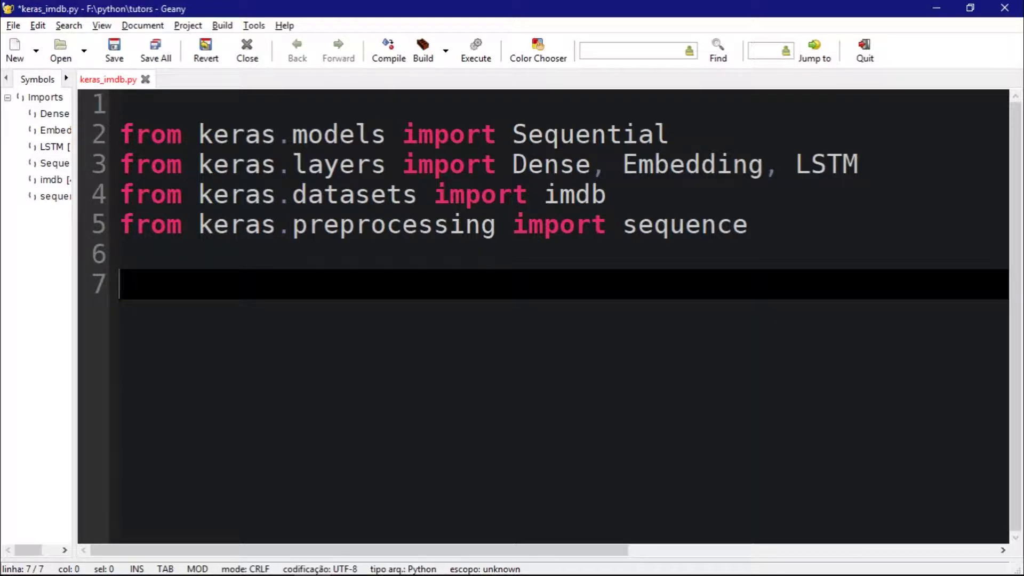
pyautogui.write('(x_tr')
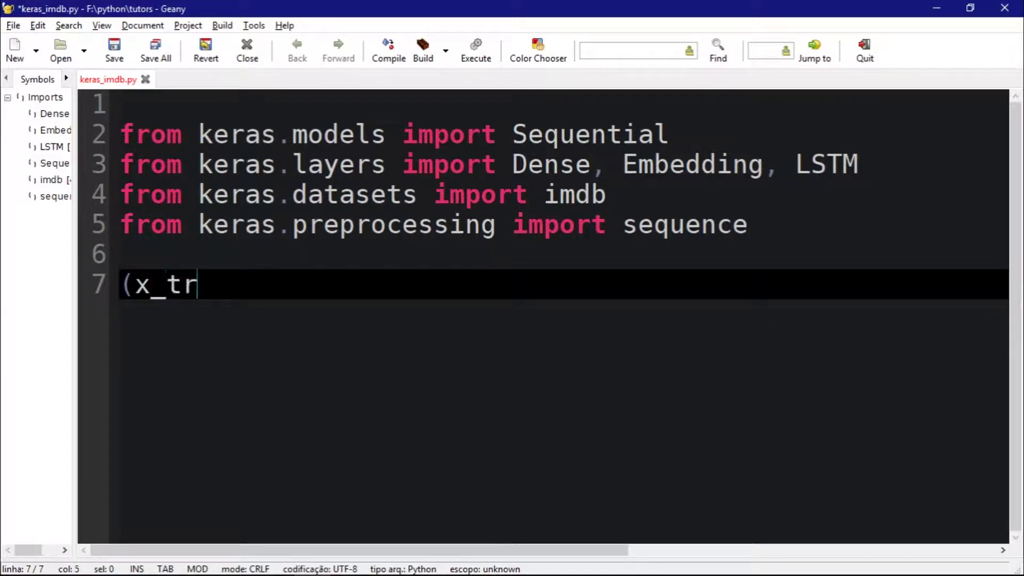
pyautogui.write('ain, y_')
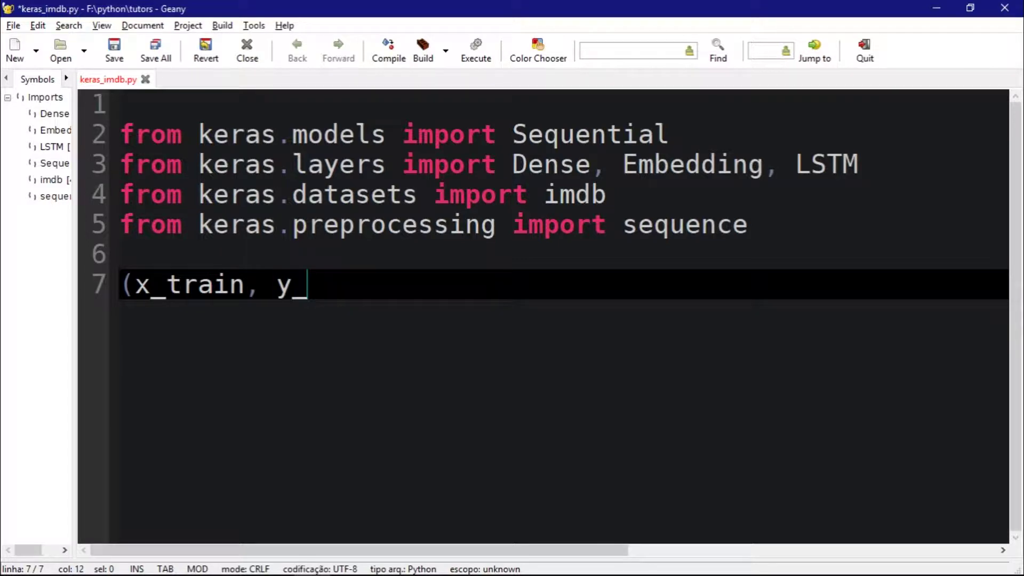
pyautogui.write('train)')
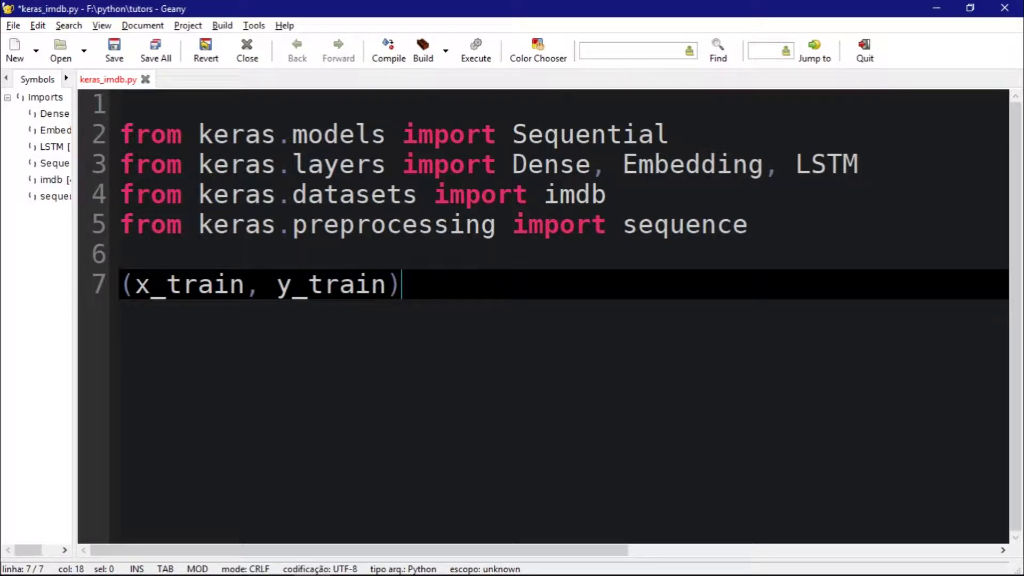
pyautogui.write(', (_,')
pyautogui.write(' _) = ')
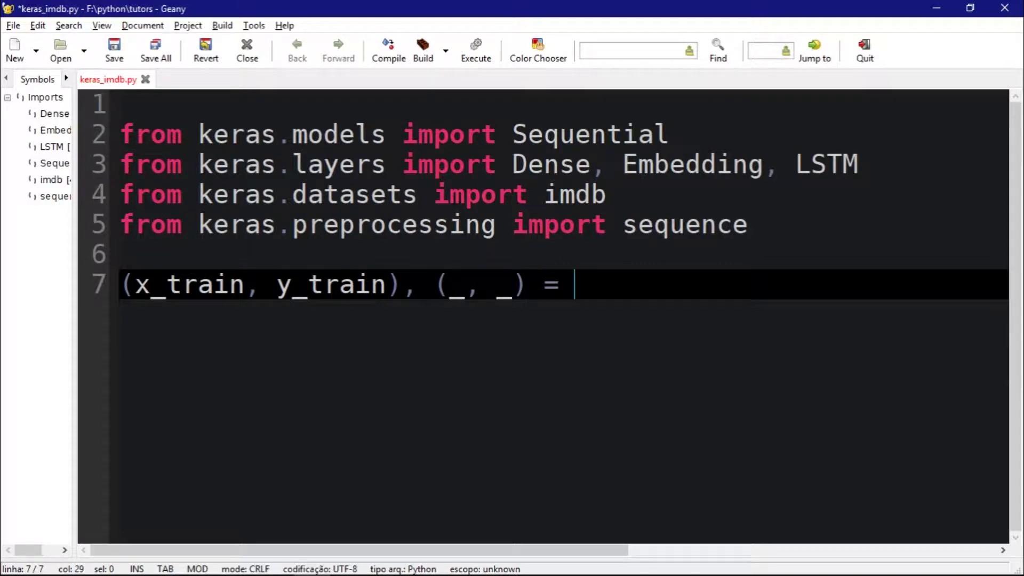
pyautogui.write('imdb')
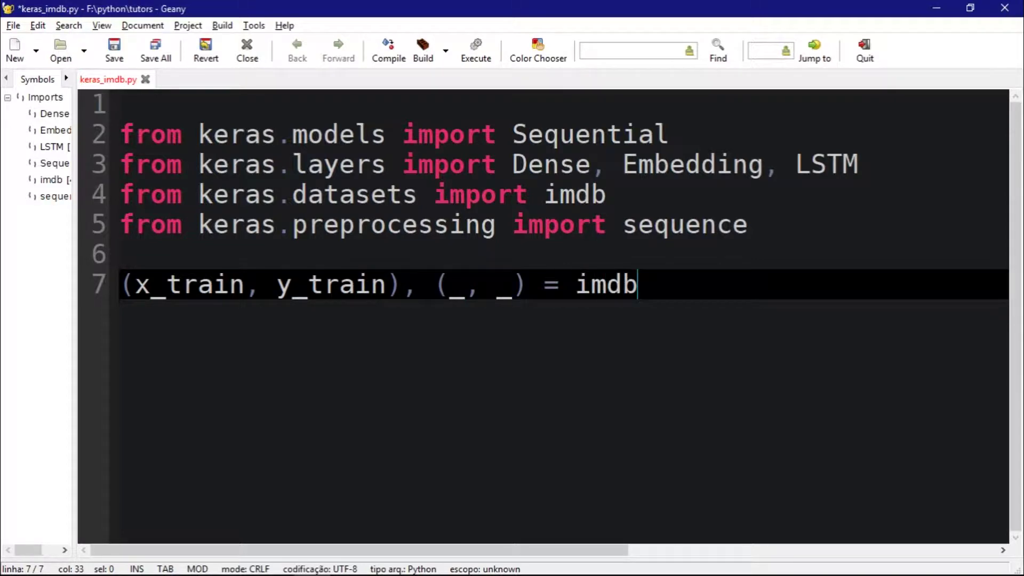
pyautogui.write('.load(')
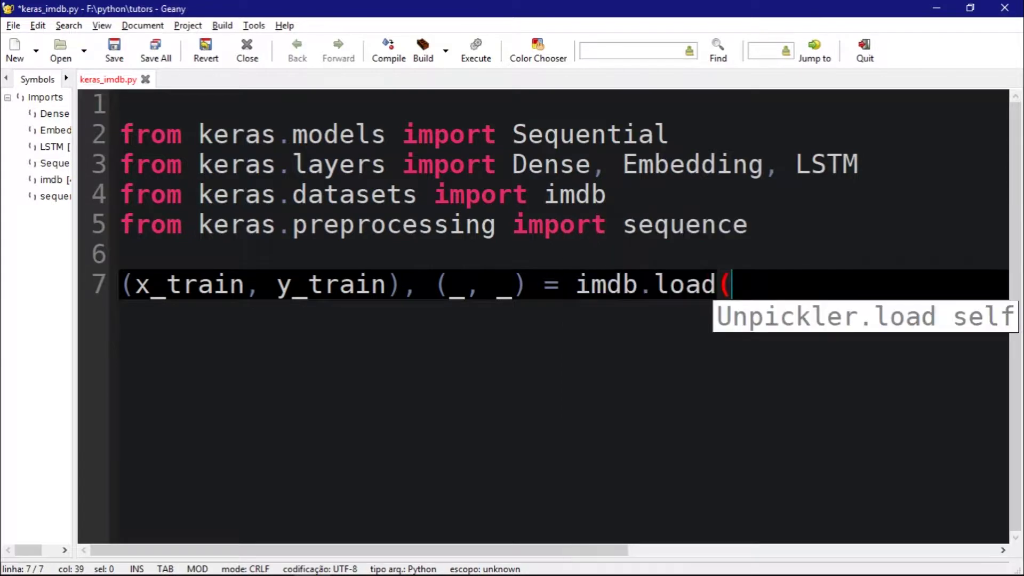
pyautogui.write('num_')
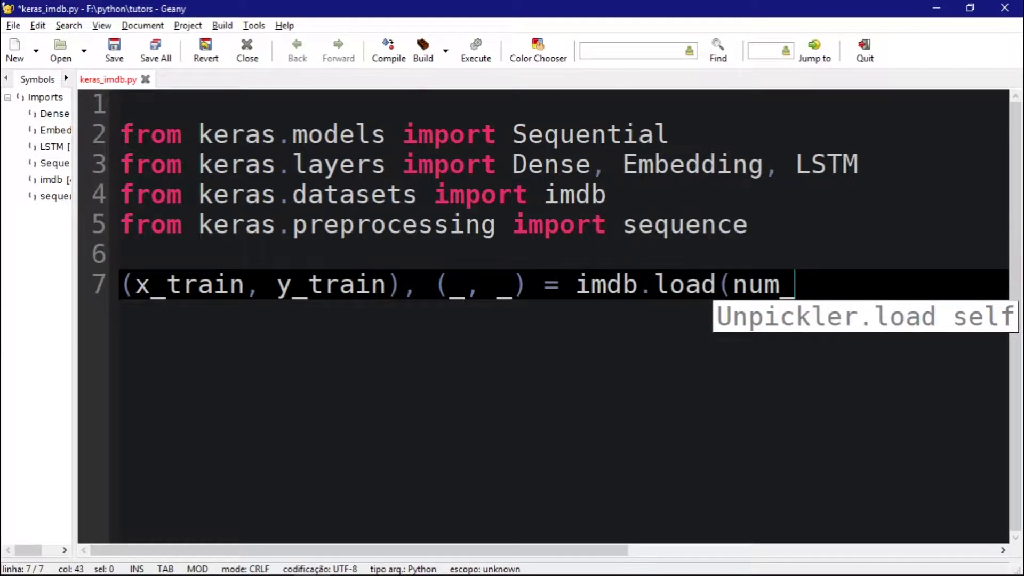
pyautogui.write('words=')
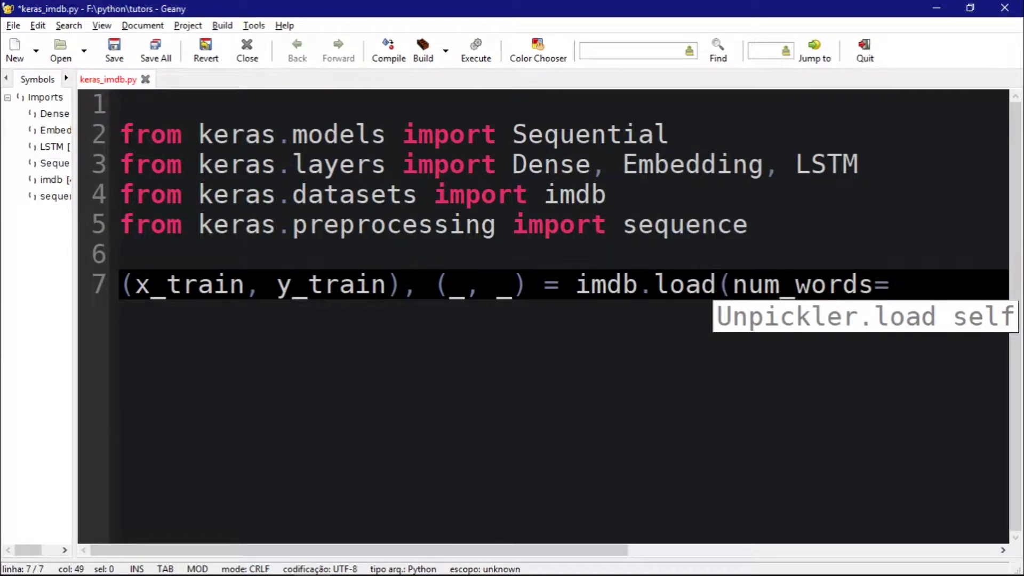
# Insert max_words = 10240 above the load line and complete imdb.load(num_words=max_words)
pyautogui.hotkey('ctrl', '-')
pyautogui.hotkey('ctrl', '-')
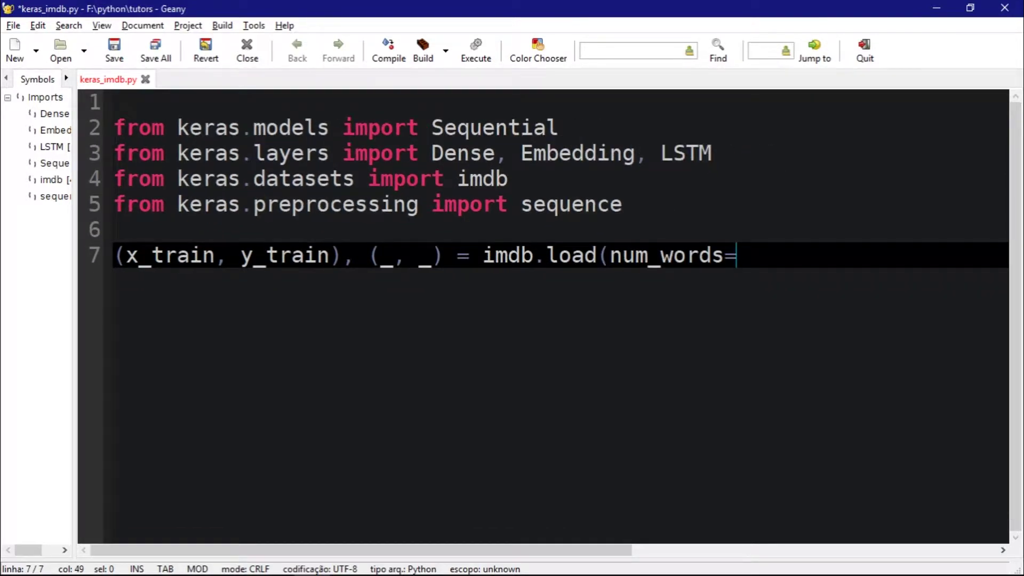
pyautogui.press('Up')
pyautogui.press('Up')
pyautogui.press('Return')
pyautogui.press('Return')
pyautogui.press('Return')
pyautogui.press('Up')
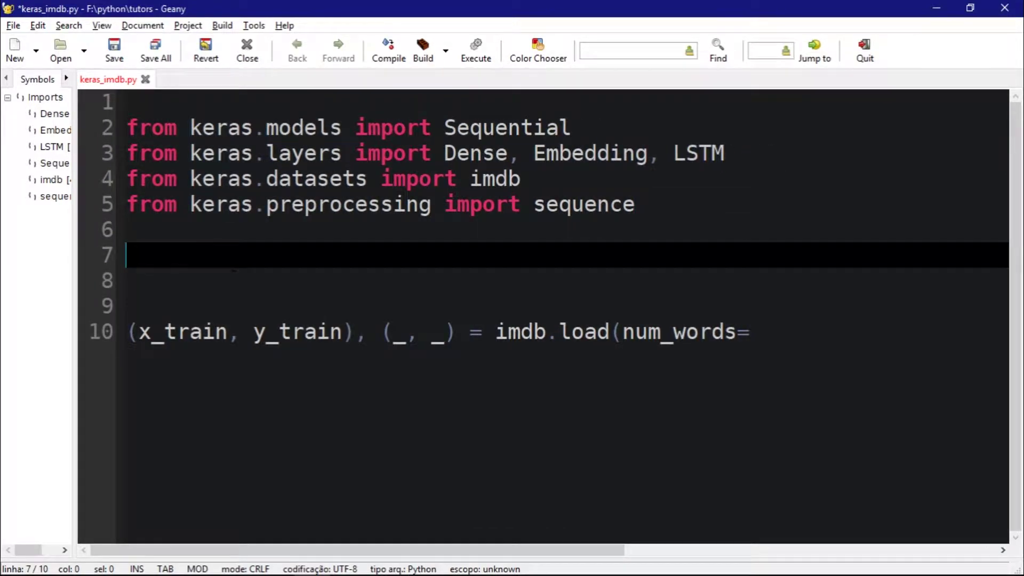
pyautogui.write('max_wor')
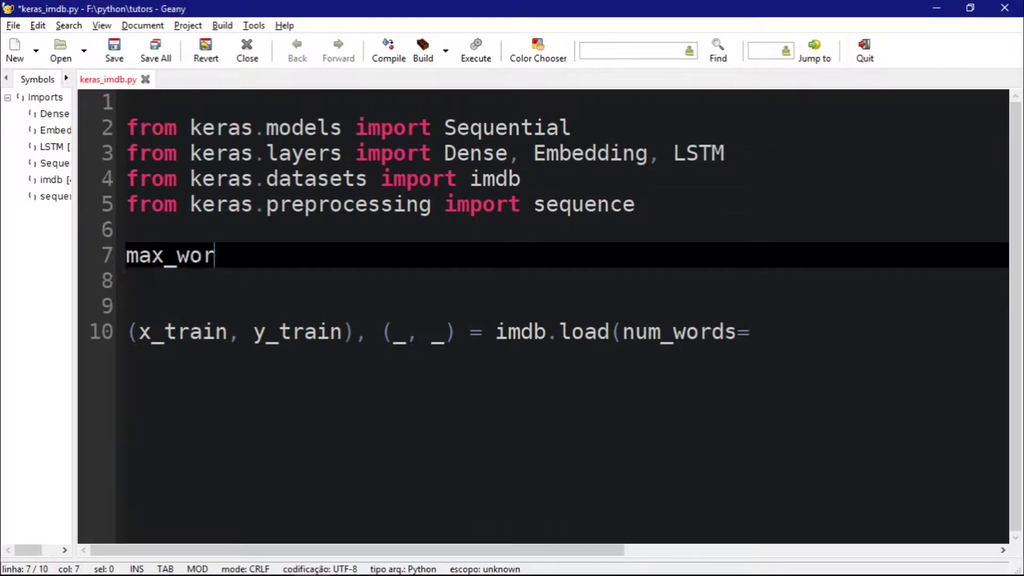
pyautogui.write('ds=')
pyautogui.press('BackSpace')
pyautogui.write('= ')
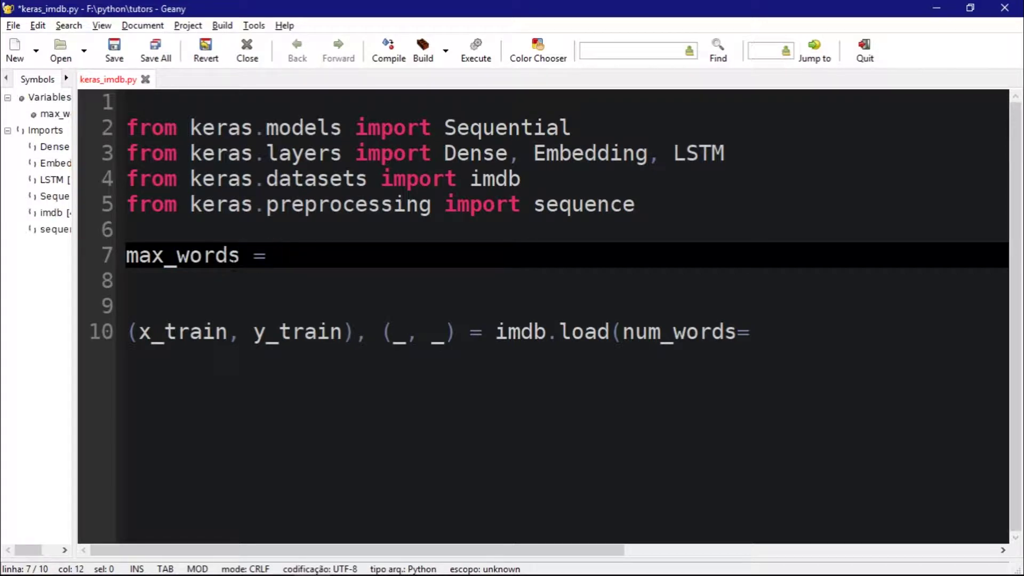
pyautogui.write('10')
pyautogui.write('240')
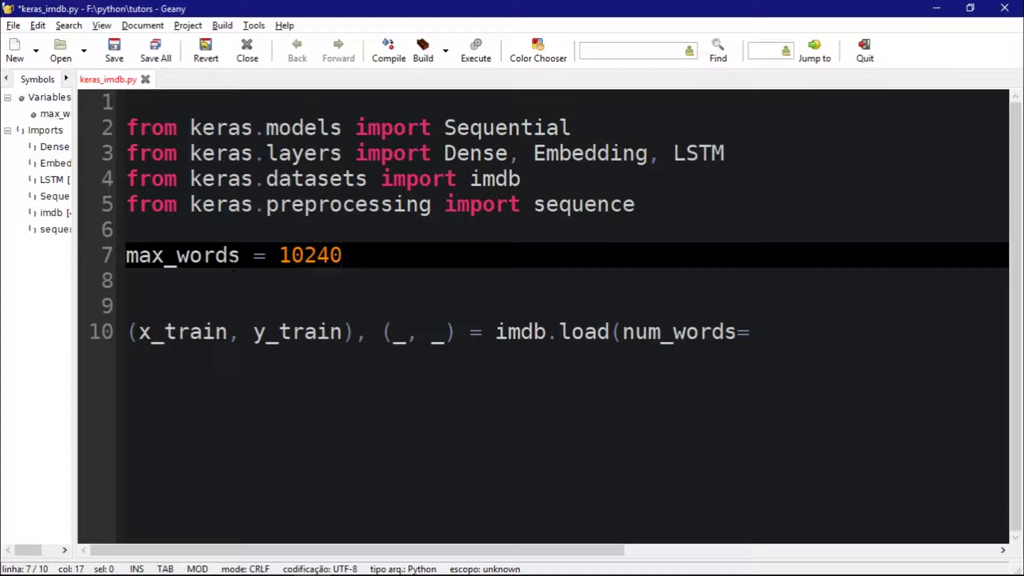
pyautogui.hotkey('ctrl', 'End')
pyautogui.write('max')
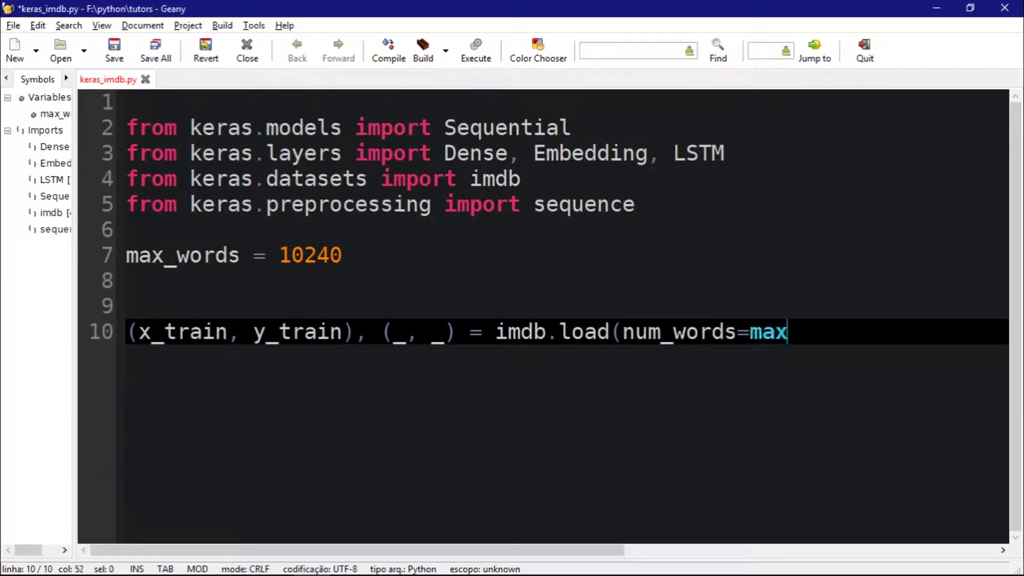
pyautogui.write('_words')
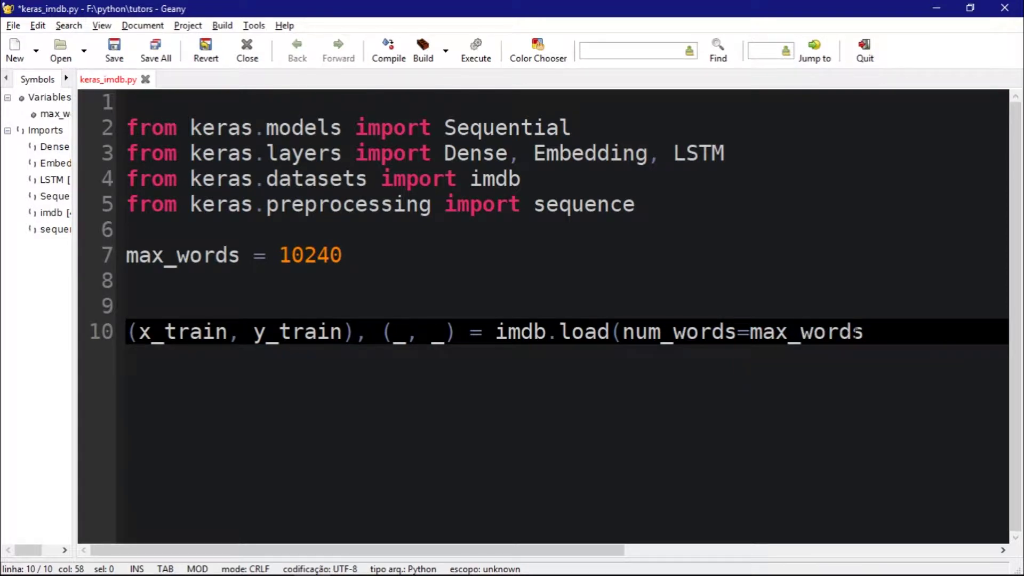
pyautogui.write(')')
pyautogui.press('Return')
pyautogui.press('Return')
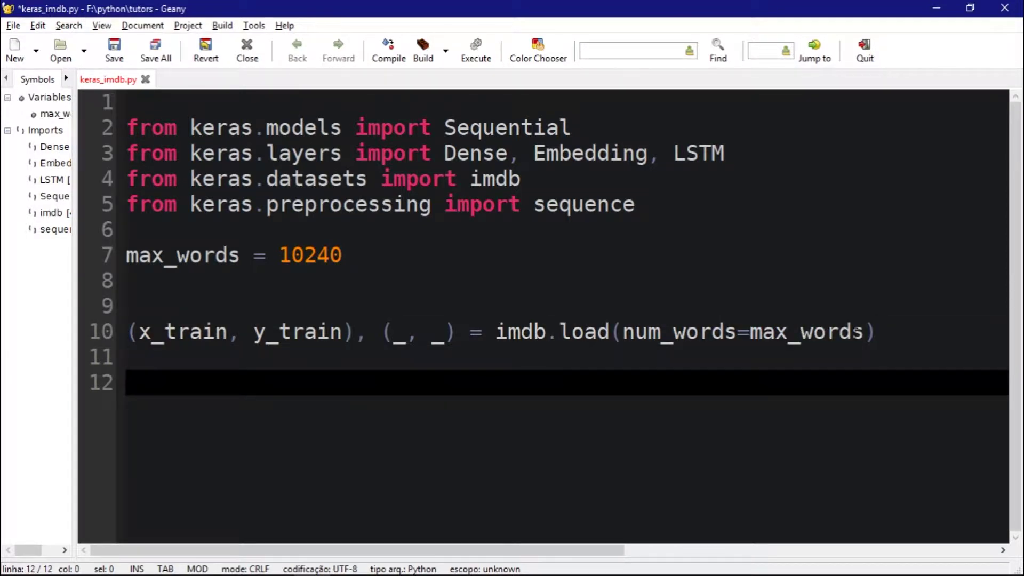
pyautogui.write('print')
# Remove the half-written print call and add blank lines below the load call
pyautogui.press('BackSpace')
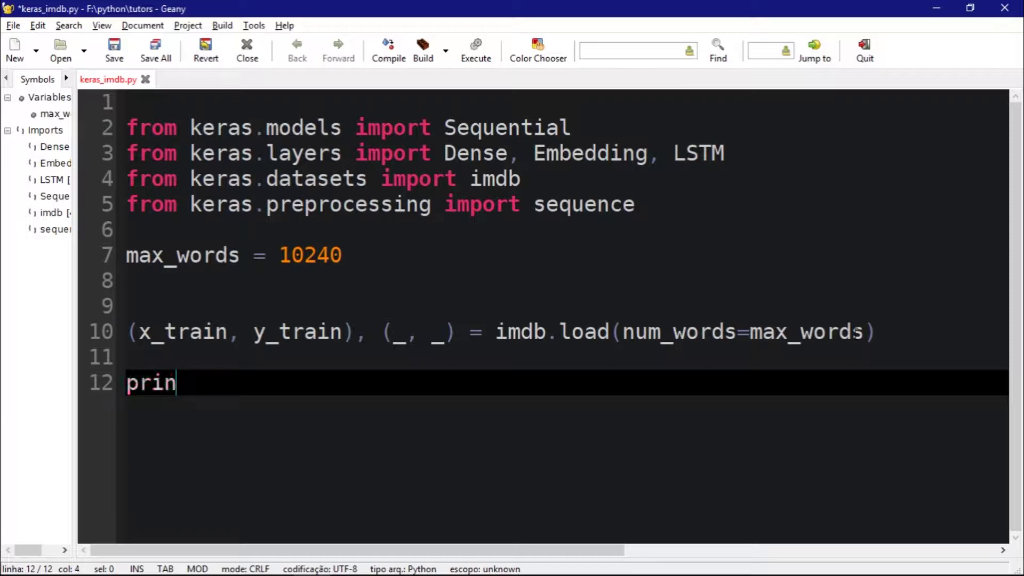
pyautogui.press('BackSpace')
pyautogui.press('BackSpace')
pyautogui.press('BackSpace')
pyautogui.press('BackSpace')
pyautogui.press('BackSpace')
pyautogui.press('Return')
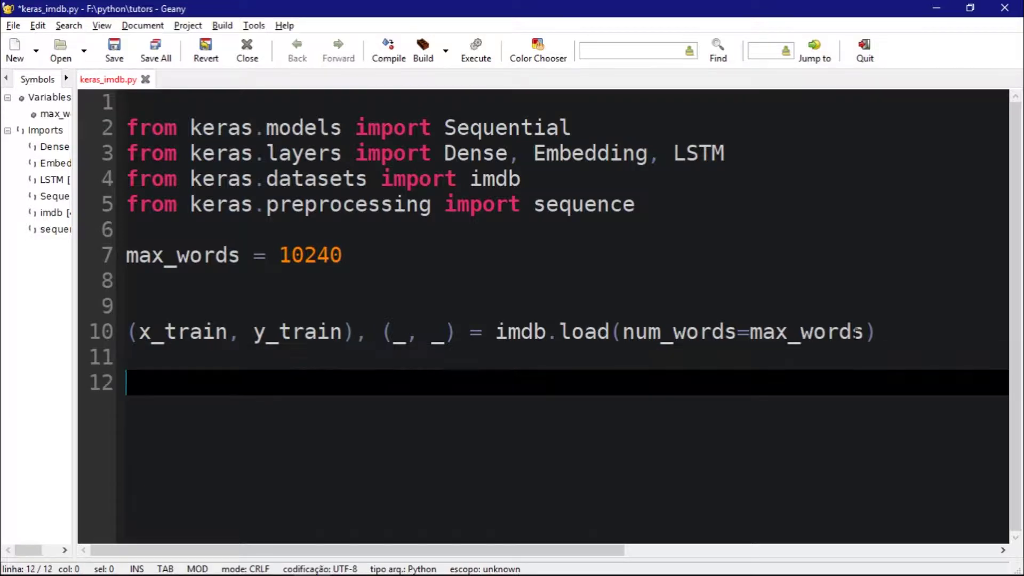
pyautogui.press('Return')
pyautogui.press('Up')
pyautogui.write('x_')
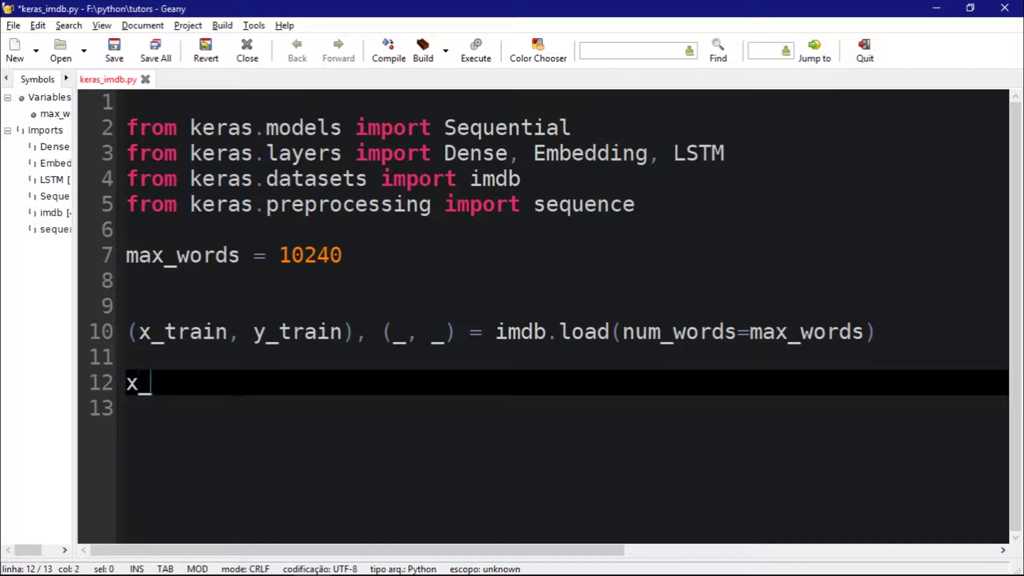
pyautogui.write('train =')
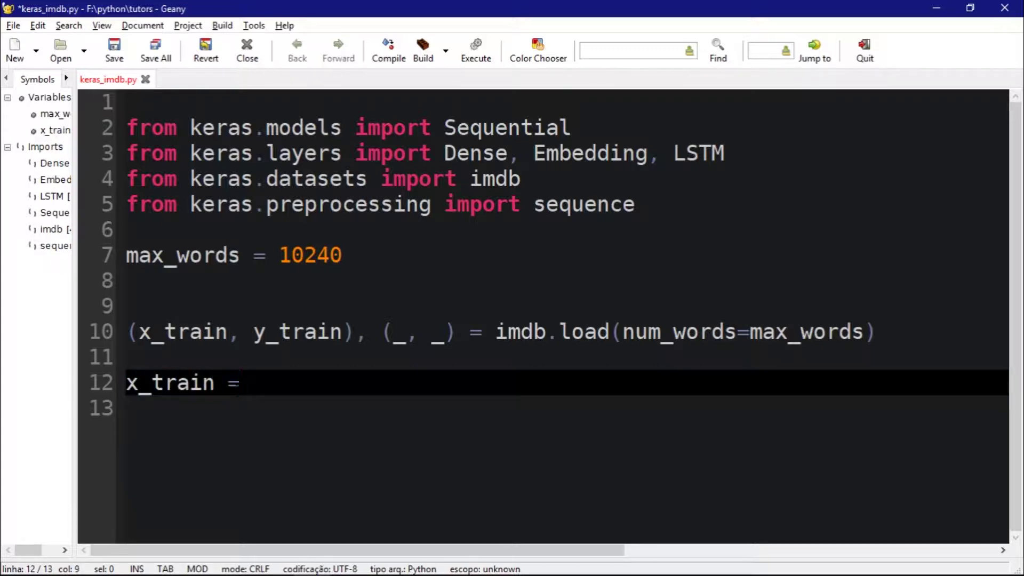
pyautogui.write(' sequence')
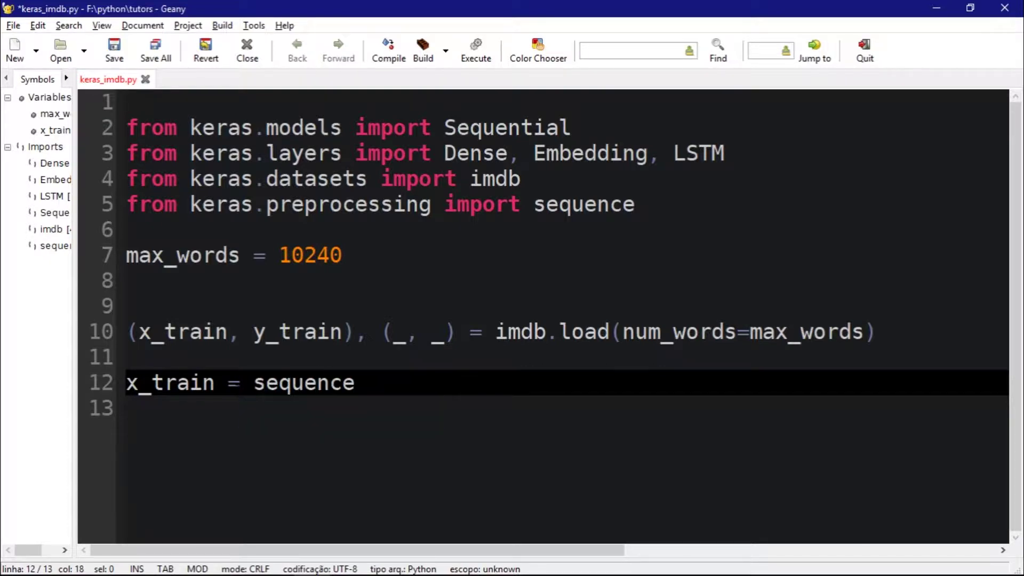
pyautogui.write('.pad_s')
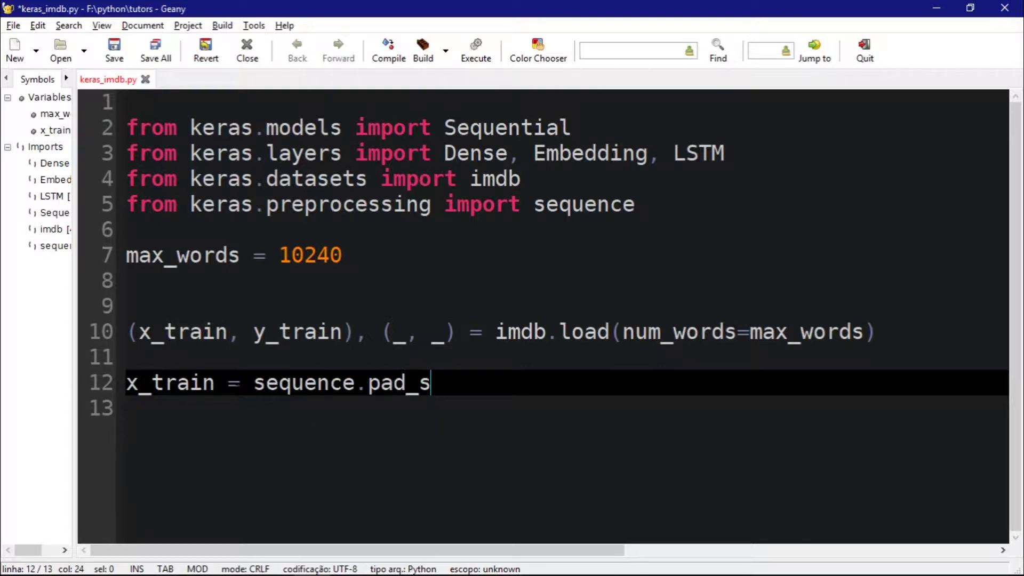
pyautogui.write('equence(')
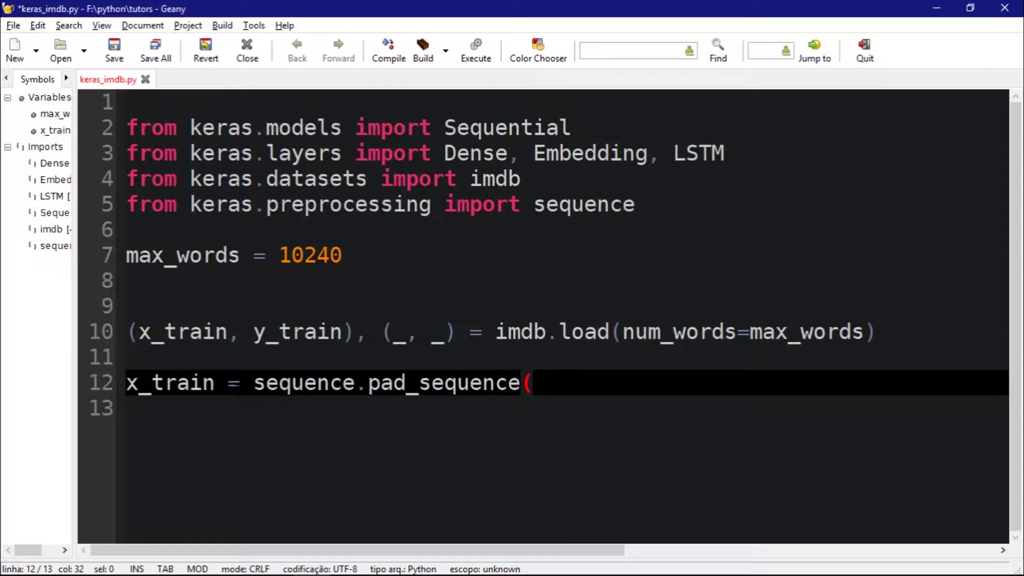
pyautogui.write('x_tr')
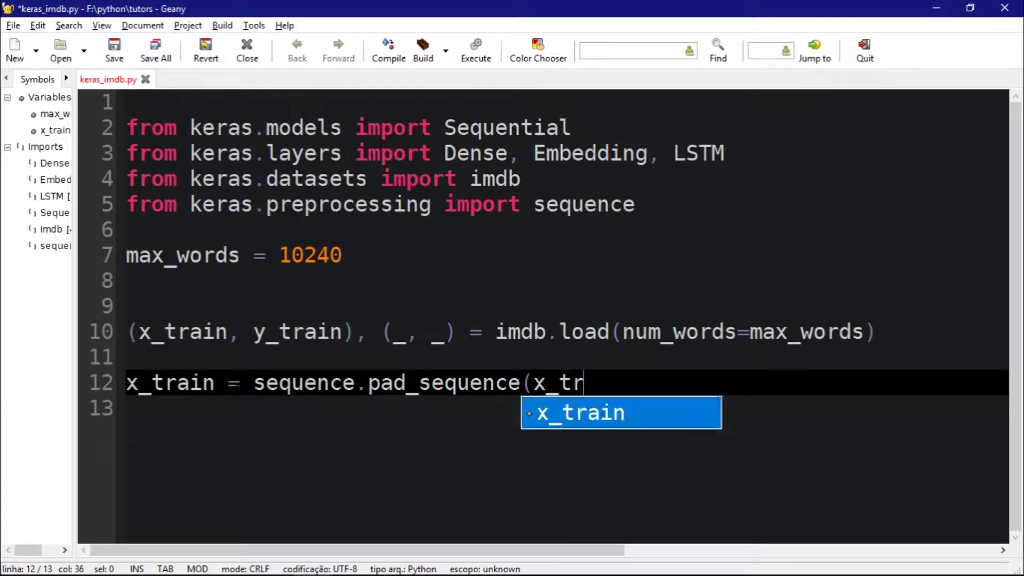
pyautogui.write('ain')
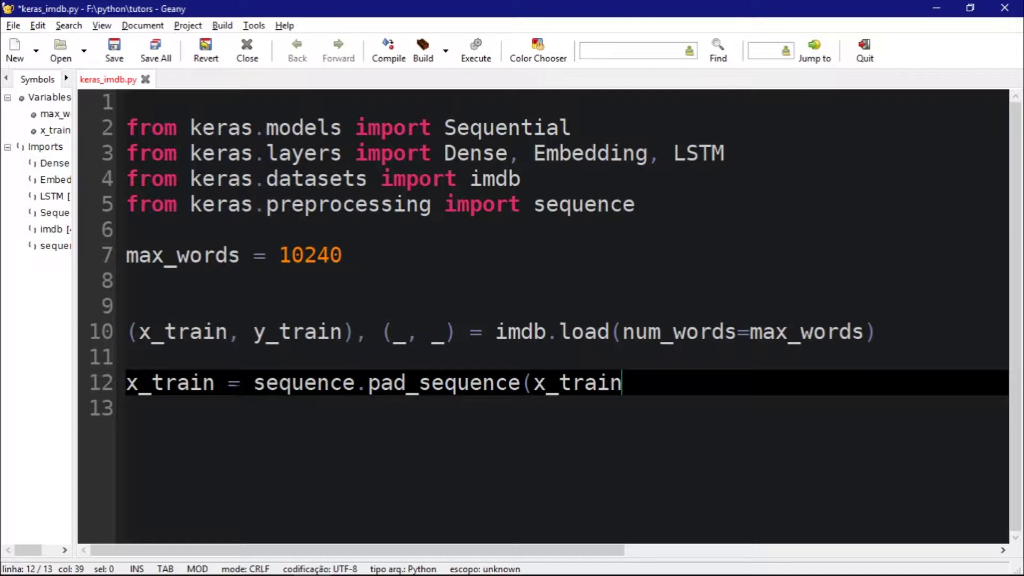
pyautogui.write(',')
# Pad x_train with sequence.pad_sequence(x_train, maxlen=maxlen) and define maxlen = 32
pyautogui.moveTo(521, 383); pyautogui.dragTo(648, 383)
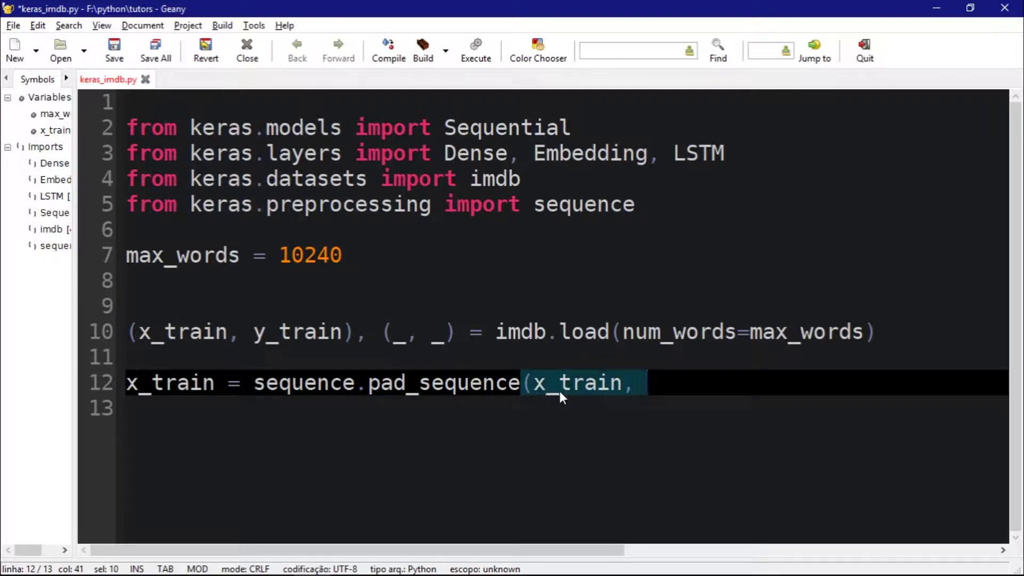
pyautogui.press('Home')
pyautogui.press('Right')
pyautogui.press('Right')
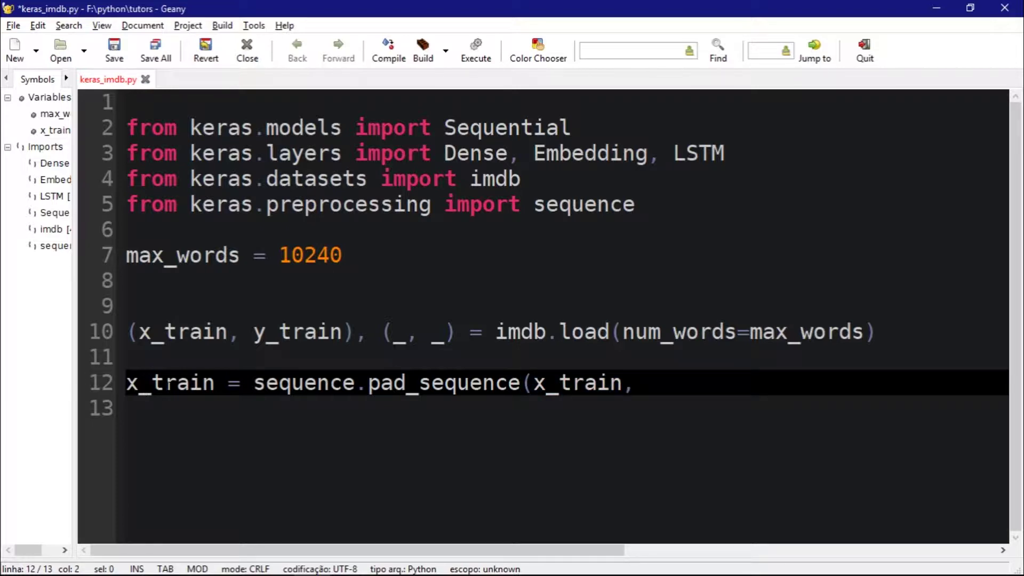
pyautogui.press('End')
pyautogui.write('maxlen')
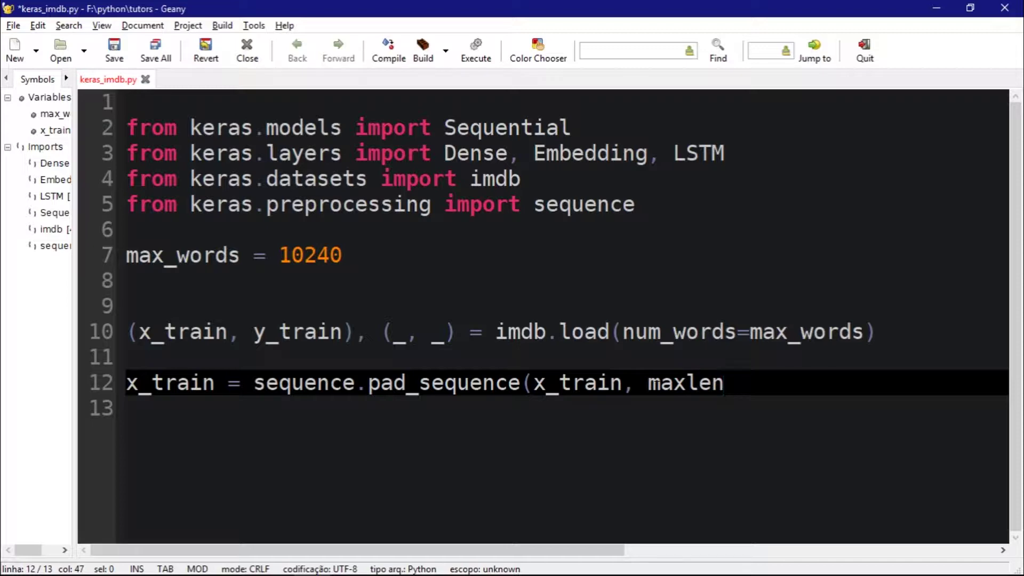
pyautogui.write('=')
pyautogui.press('Up')
pyautogui.press('Up')
pyautogui.press('Up')
pyautogui.press('Return')
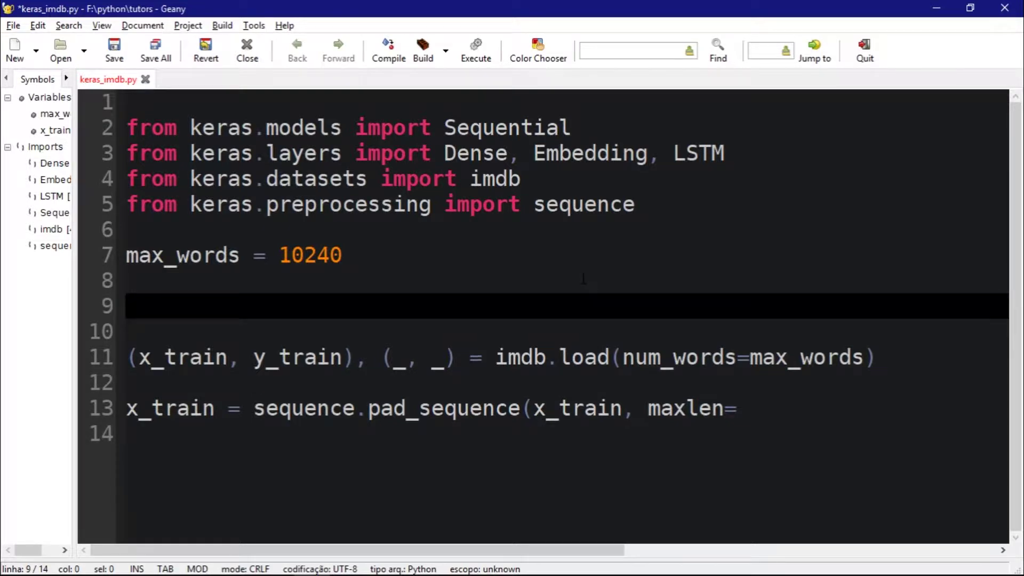
pyautogui.write('maxlen =')
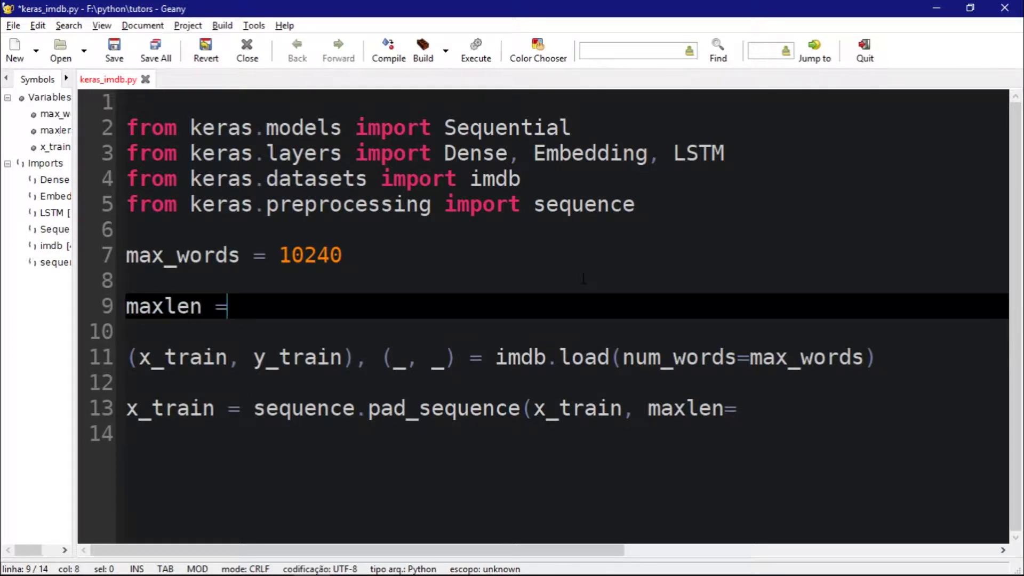
pyautogui.write(' 32')
pyautogui.press('Down')
pyautogui.press('Down')
pyautogui.press('Down')
pyautogui.press('End')
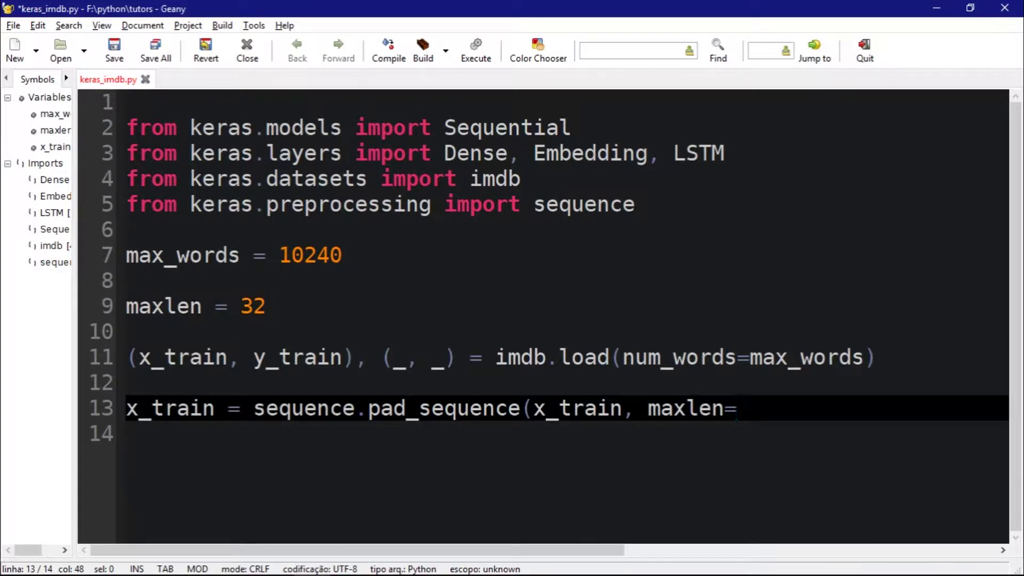
pyautogui.write('maxlen)')
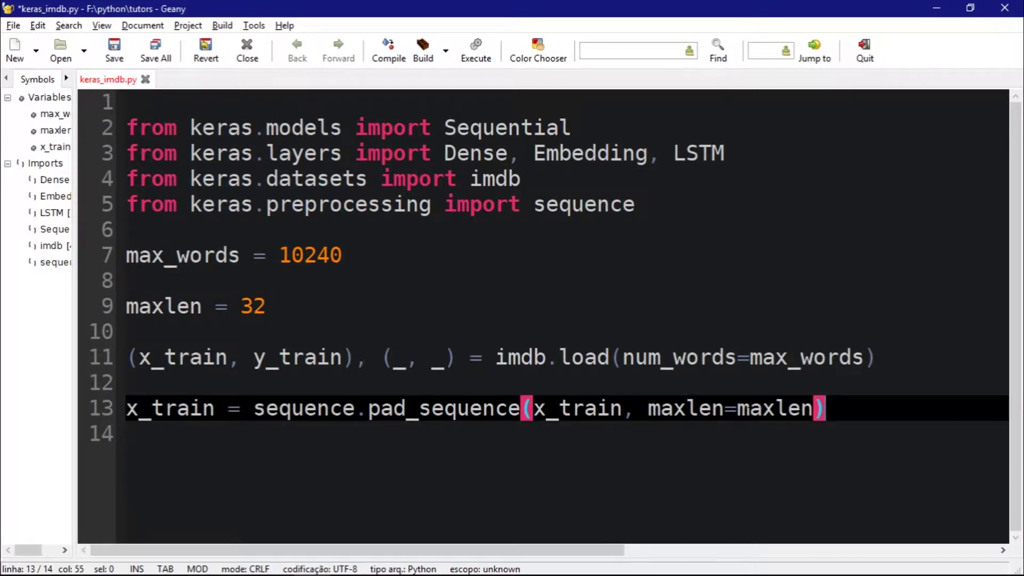
pyautogui.press('Return')
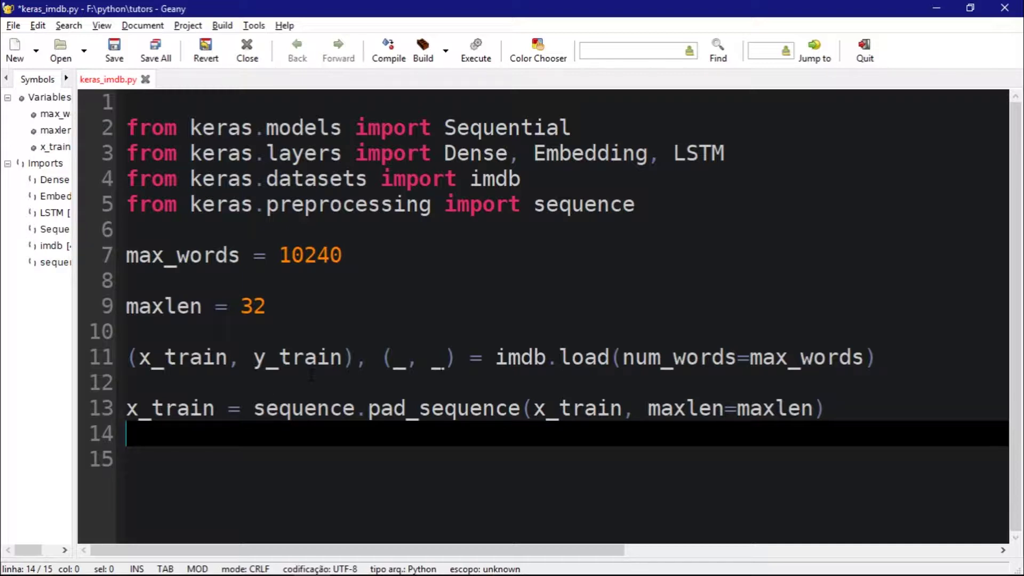
# Create the model with model = Sequential() on line 16
pyautogui.press('Return')
pyautogui.press('Return')
pyautogui.press('Return')
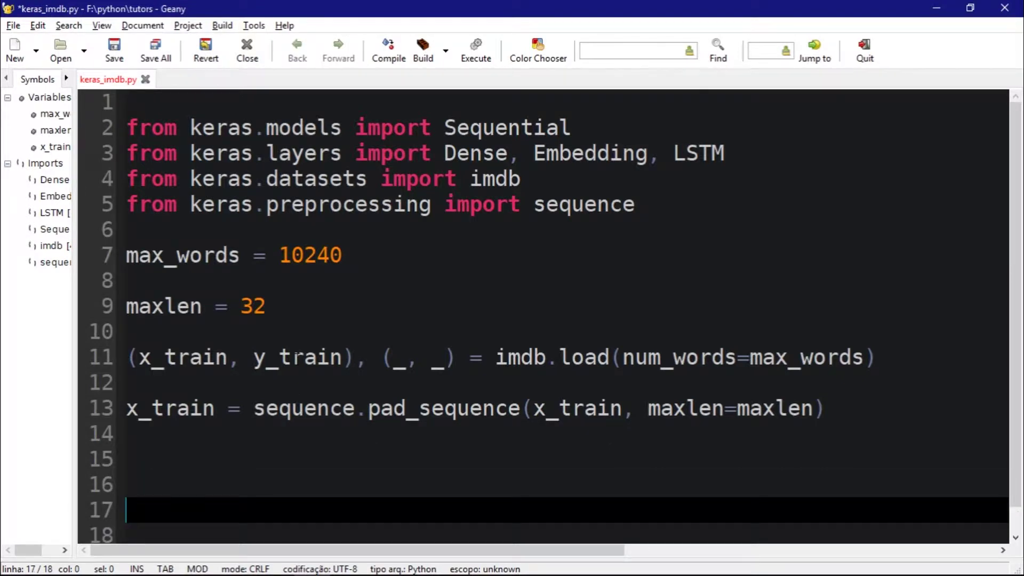
pyautogui.press('Return')
pyautogui.press('Return')
pyautogui.press('Return')
pyautogui.press('Up')
pyautogui.press('Up')
pyautogui.press('Up')
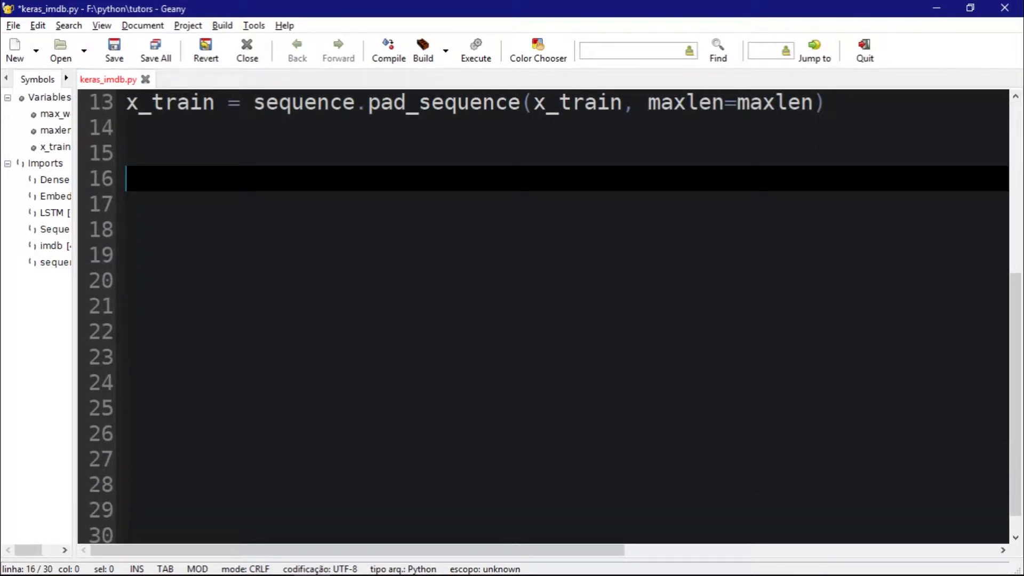
pyautogui.write('model = Seq')
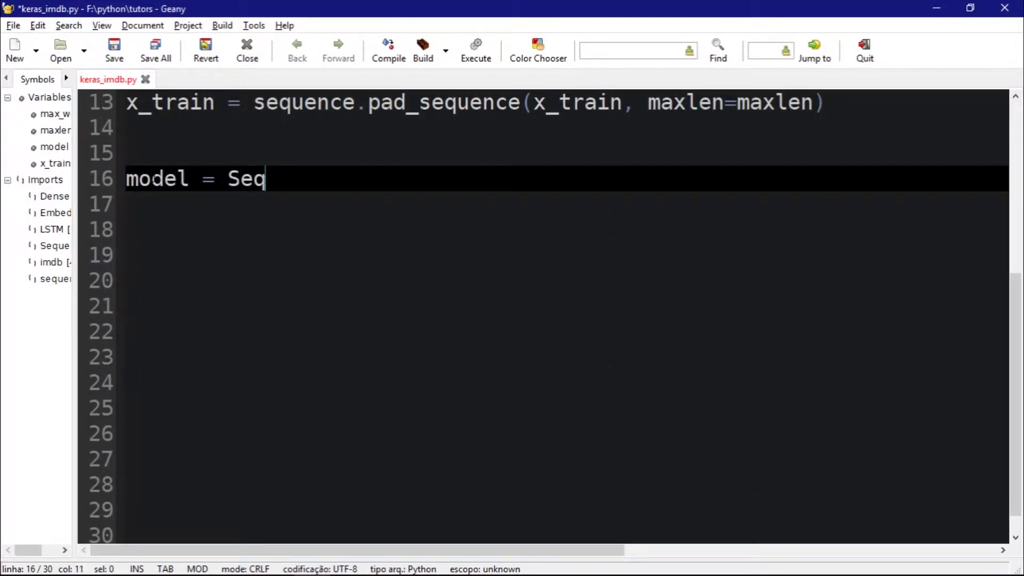
pyautogui.write('uen')
pyautogui.press('Down')
pyautogui.press('Down')
pyautogui.press('Down')
pyautogui.press('Return')
pyautogui.write('()')
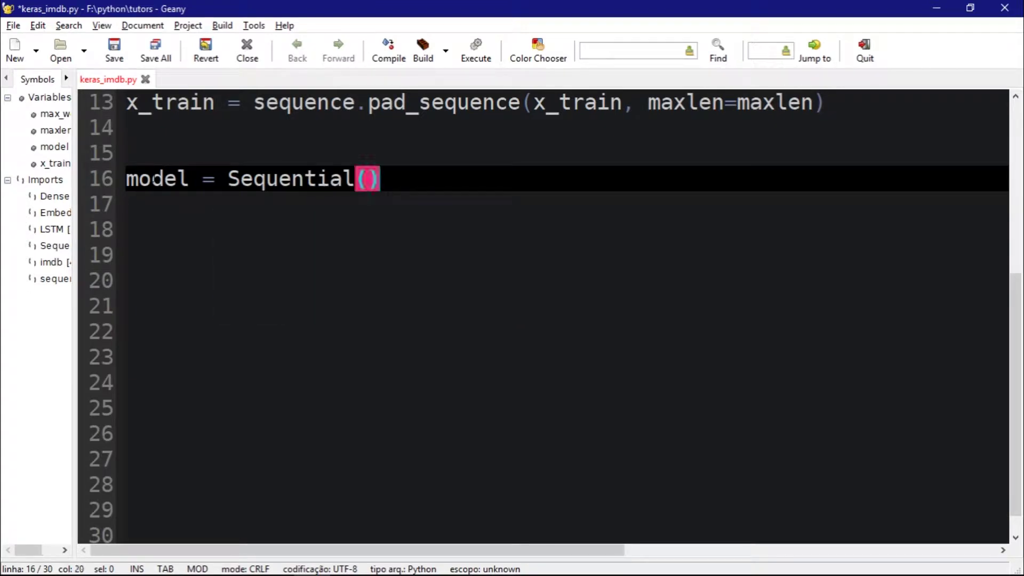
pyautogui.press('Return')
pyautogui.write('model.add')
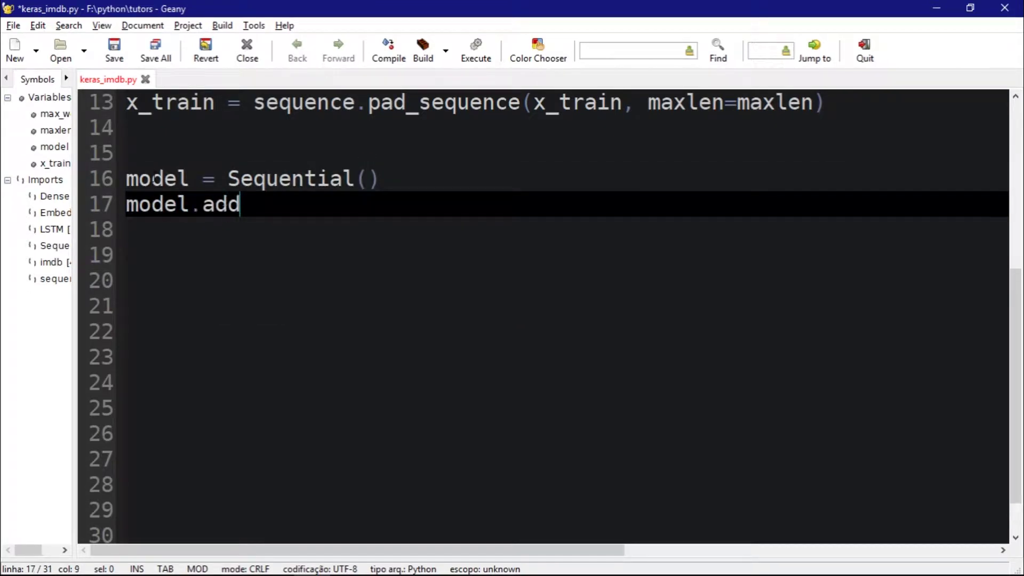
pyautogui.write('(E')
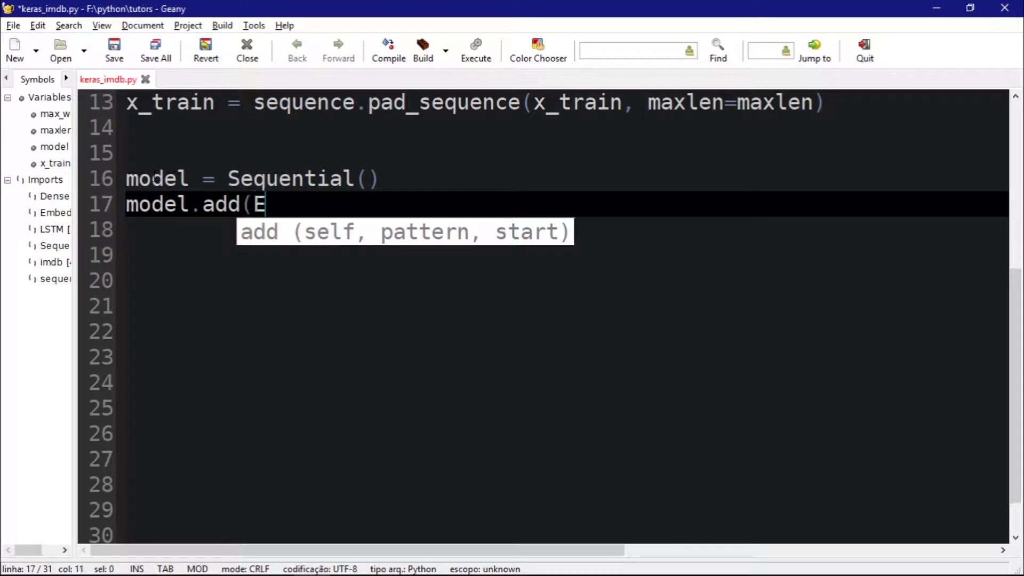
pyautogui.write('mbe')
# Add model.add(Embedding(max_words, 16)) after checking the max_words definition
pyautogui.press('Return')
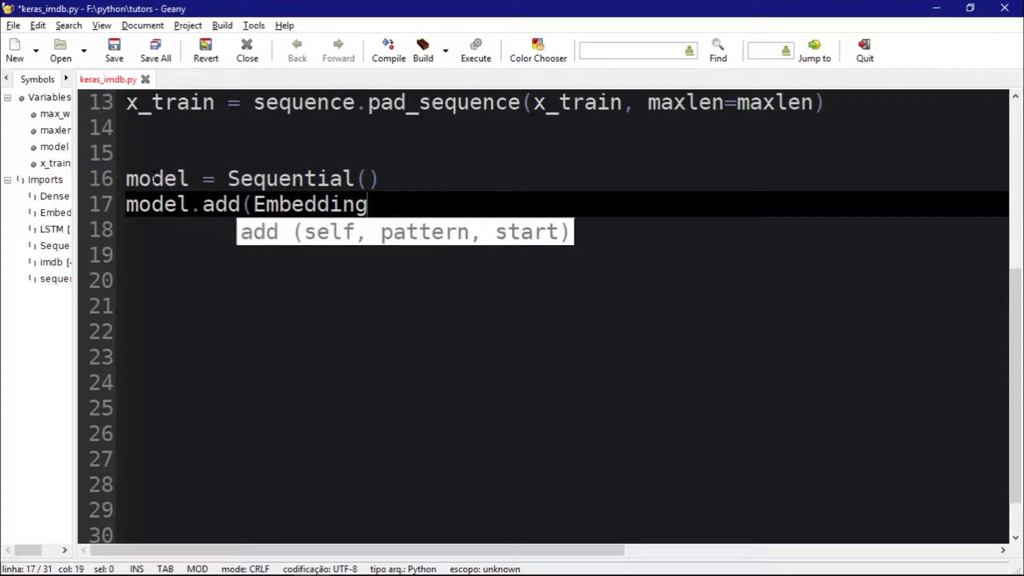
pyautogui.write('(')
pyautogui.click(353, 153)
pyautogui.scroll(2, 353, 215)
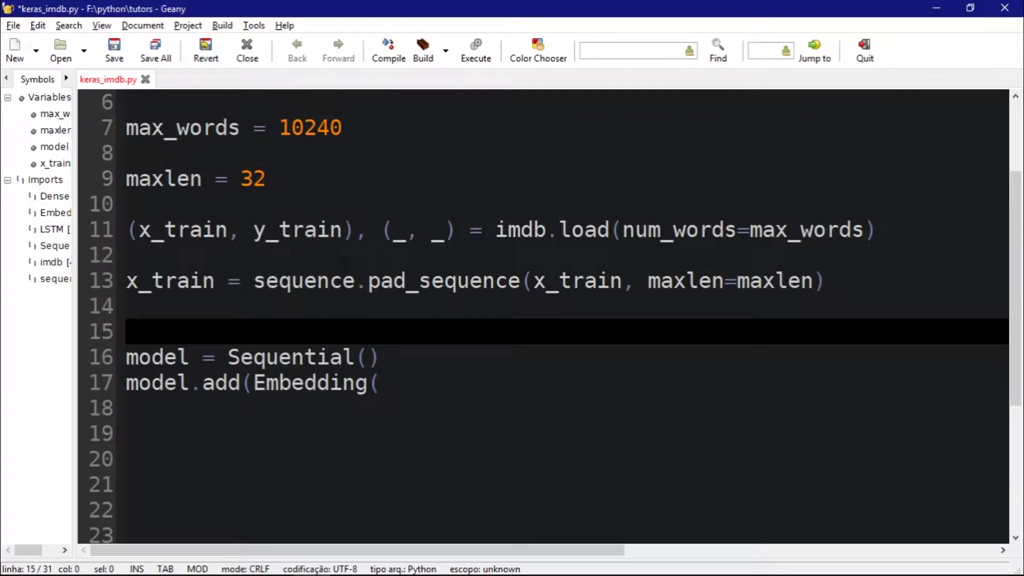
pyautogui.scroll(1, 544, 319)
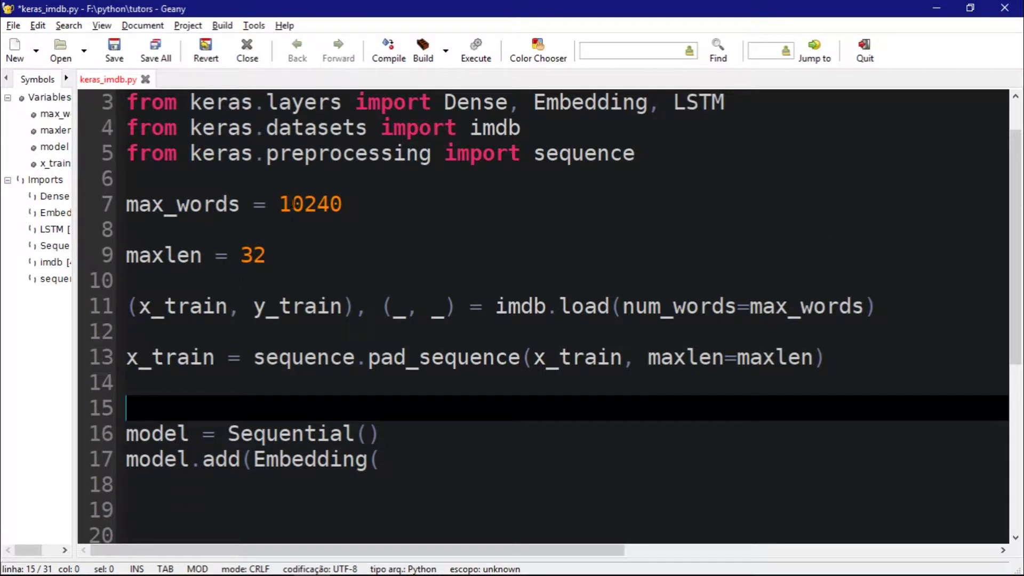
pyautogui.click(202, 204)
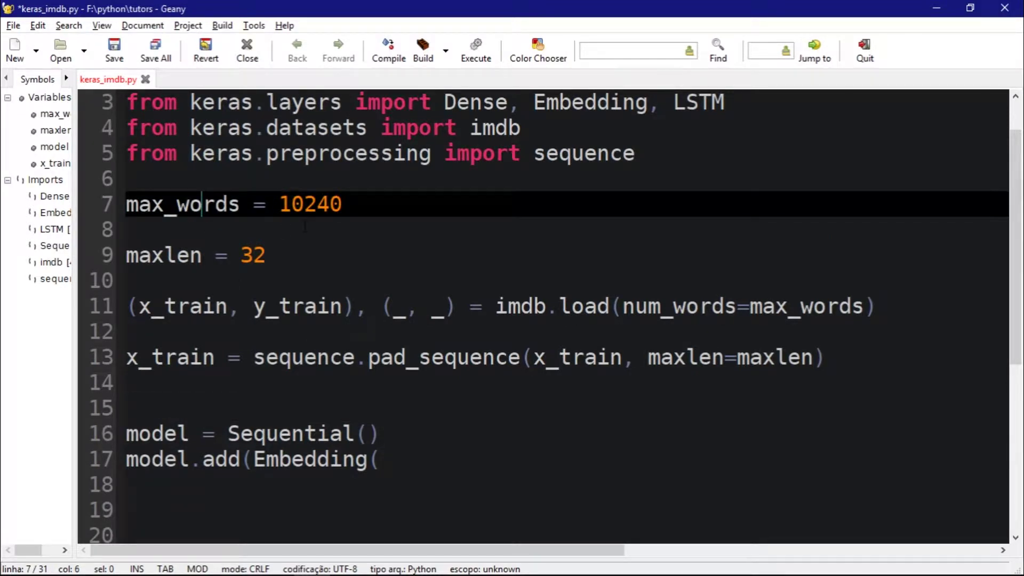
pyautogui.scroll(-2, 202, 204)
pyautogui.click(503, 280)
pyautogui.scroll(2, 503, 352)
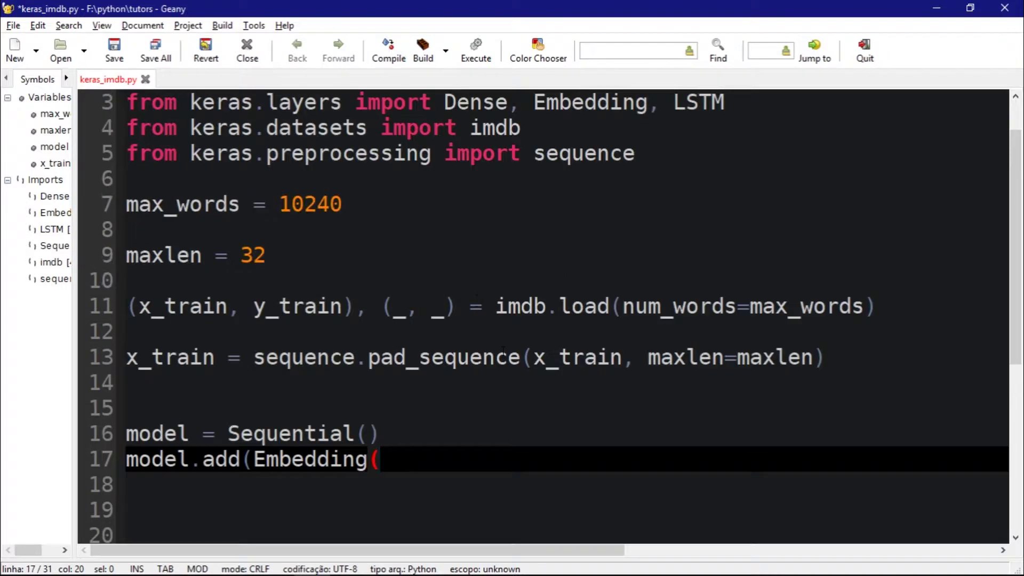
pyautogui.write('max_')
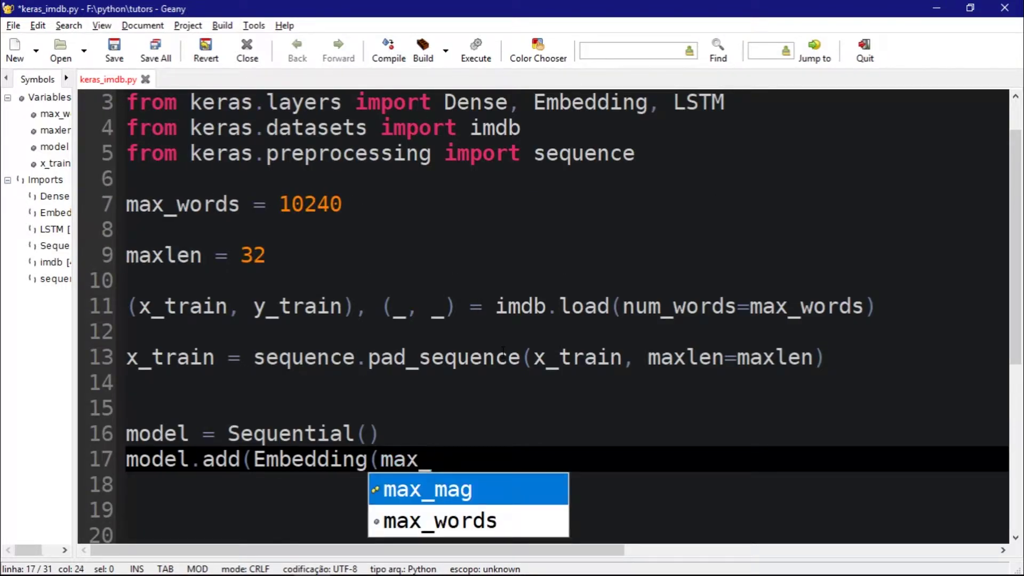
pyautogui.press('Down')
pyautogui.press('Return')
pyautogui.write(',')
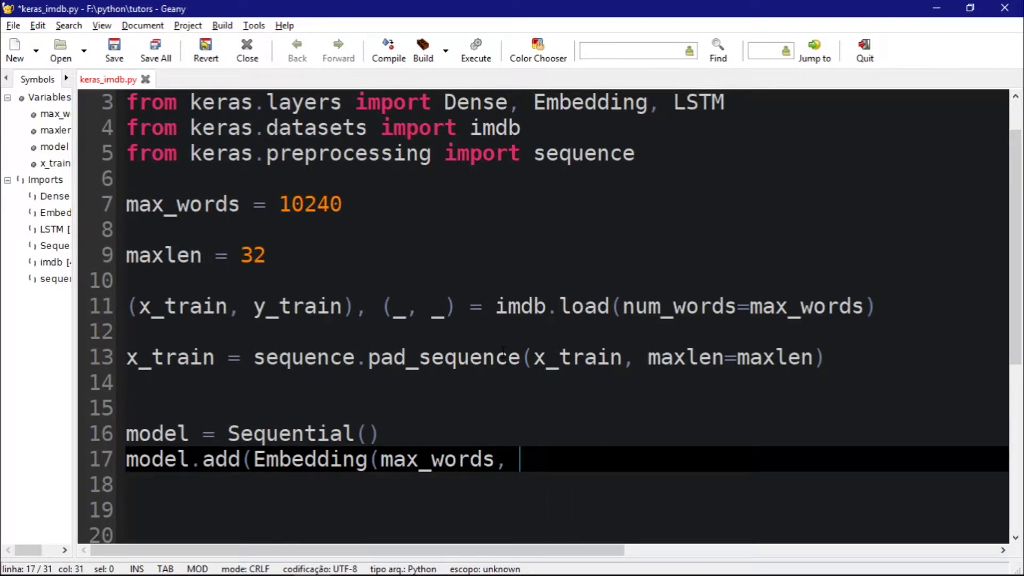
pyautogui.write(' 16,')
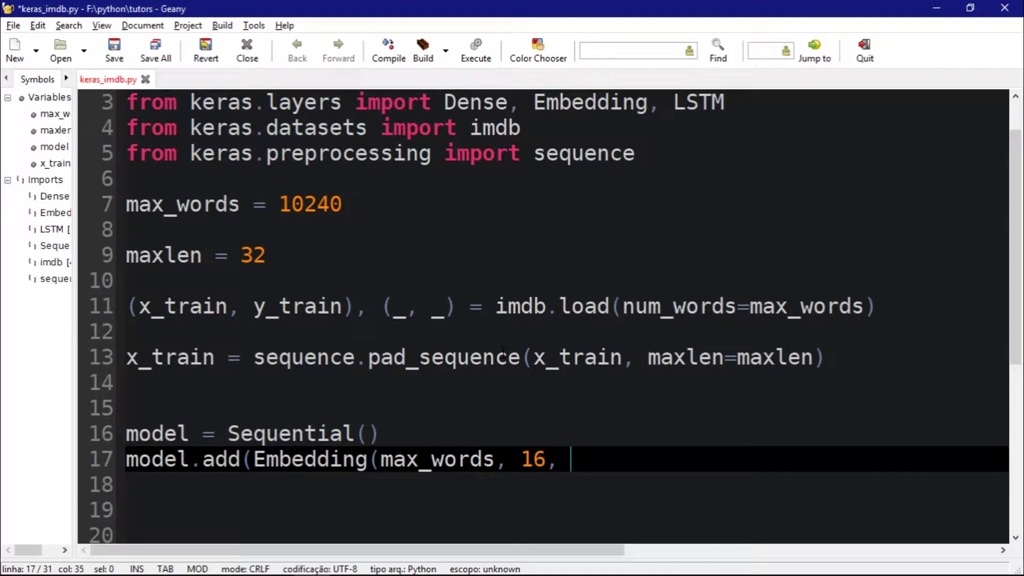
pyautogui.press('BackSpace')
pyautogui.press('BackSpace')
pyautogui.write(')')
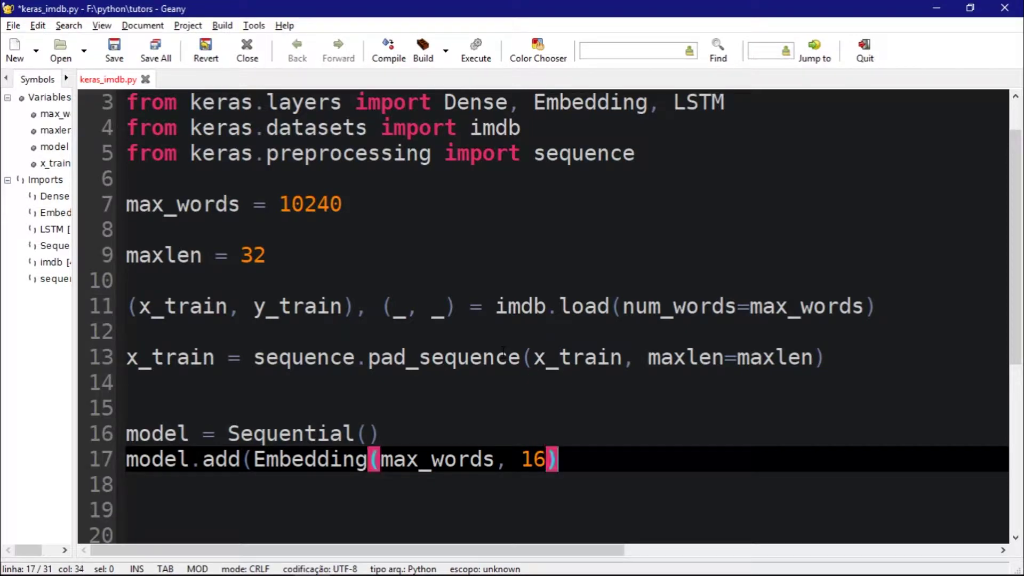
pyautogui.write(')')
pyautogui.press('Return')
pyautogui.scroll(-1, 504, 350)
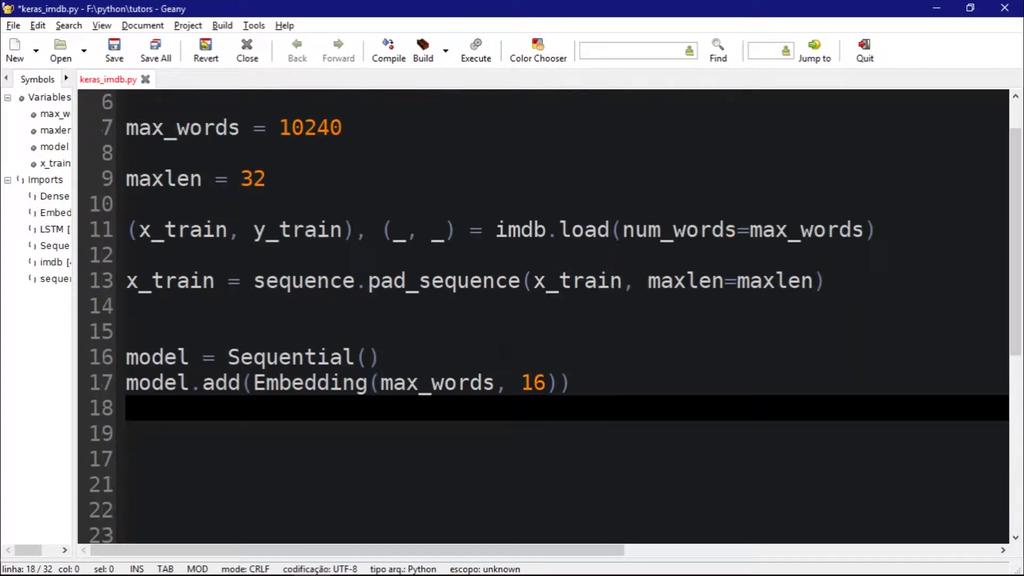
pyautogui.scroll(-2, 503, 350)
pyautogui.write('m')
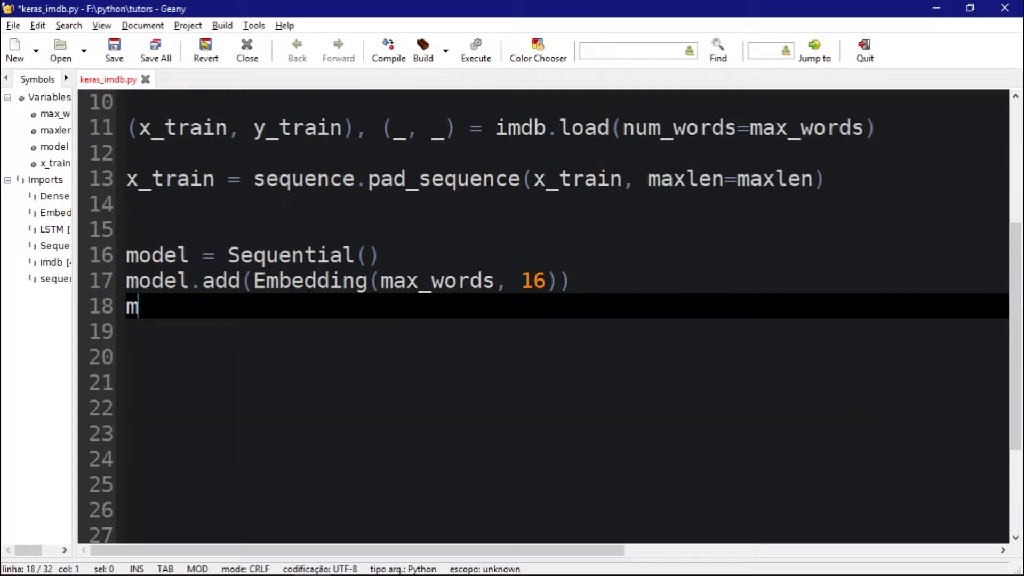
pyautogui.write('odel.add(')
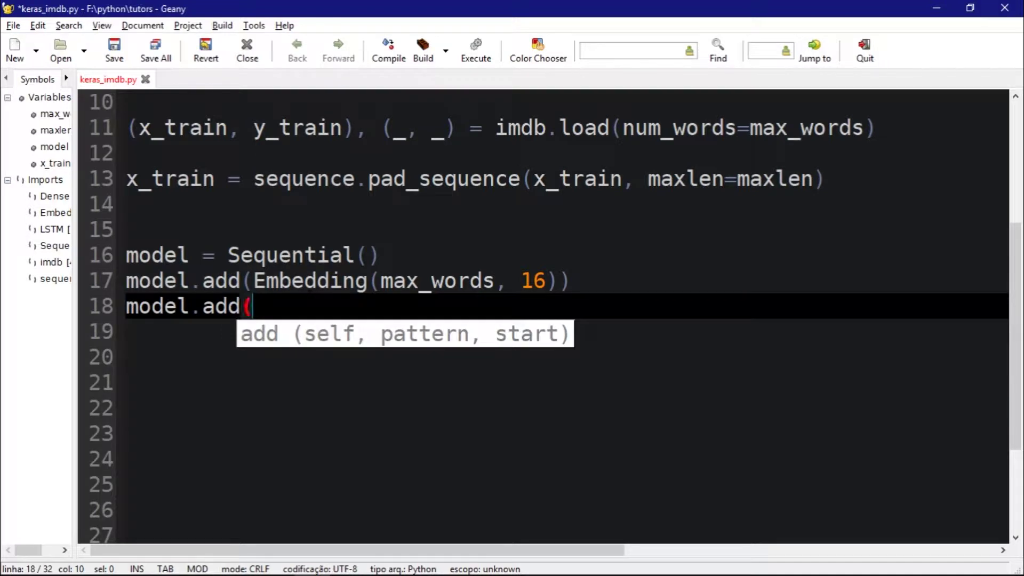
pyautogui.write('LSTM')
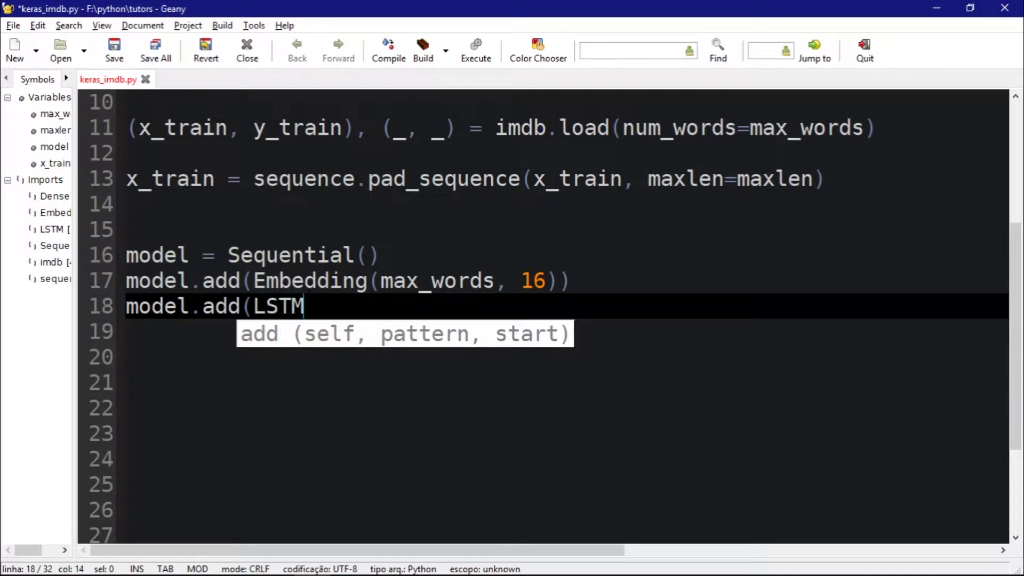
pyautogui.write('(')
# Add LSTM(128) and Dense(1, activation='sigmoid') layers, then review the four model lines
pyautogui.press('Escape')
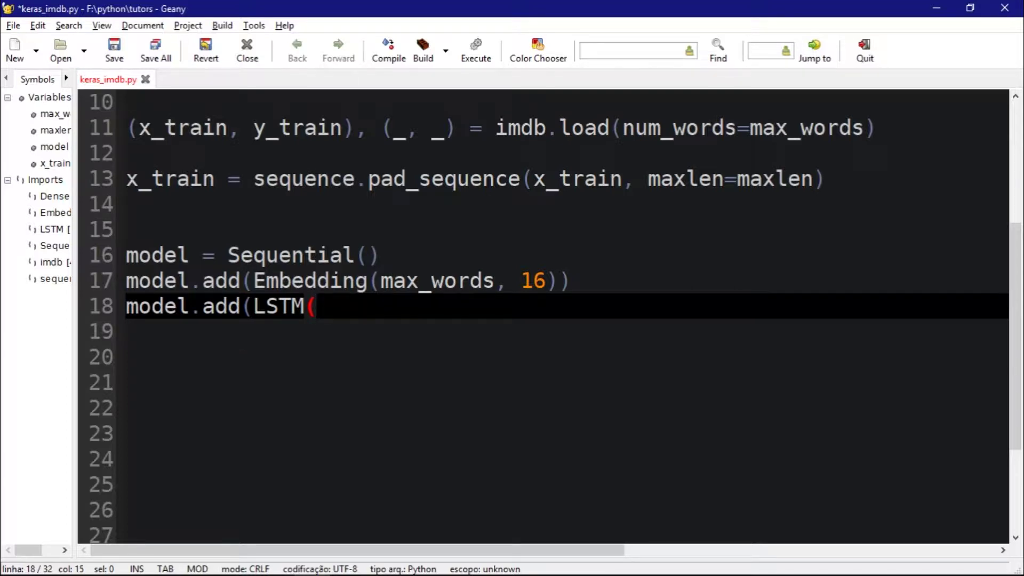
pyautogui.write('1258')
pyautogui.press('BackSpace')
pyautogui.press('BackSpace')
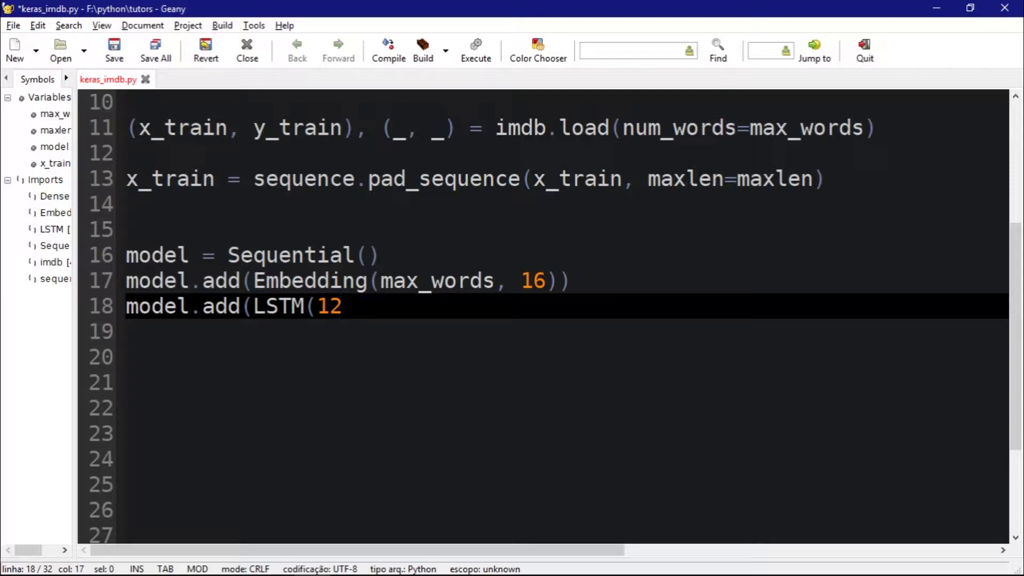
pyautogui.write('8m')
pyautogui.press('BackSpace')
pyautogui.write(',')
pyautogui.press('BackSpace')
pyautogui.press('BackSpace')
pyautogui.write('))')
pyautogui.press('Return')
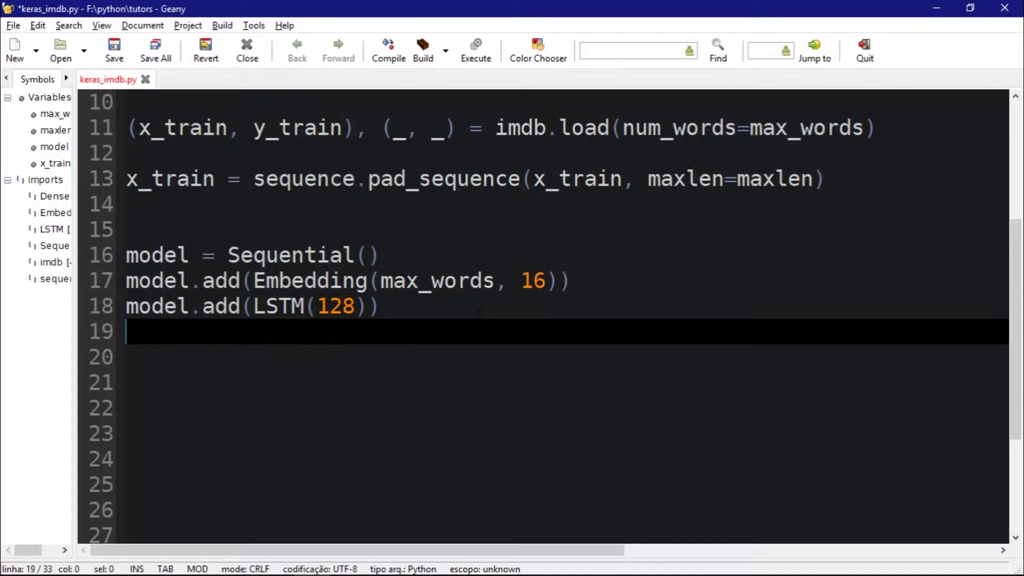
pyautogui.write('model.add')
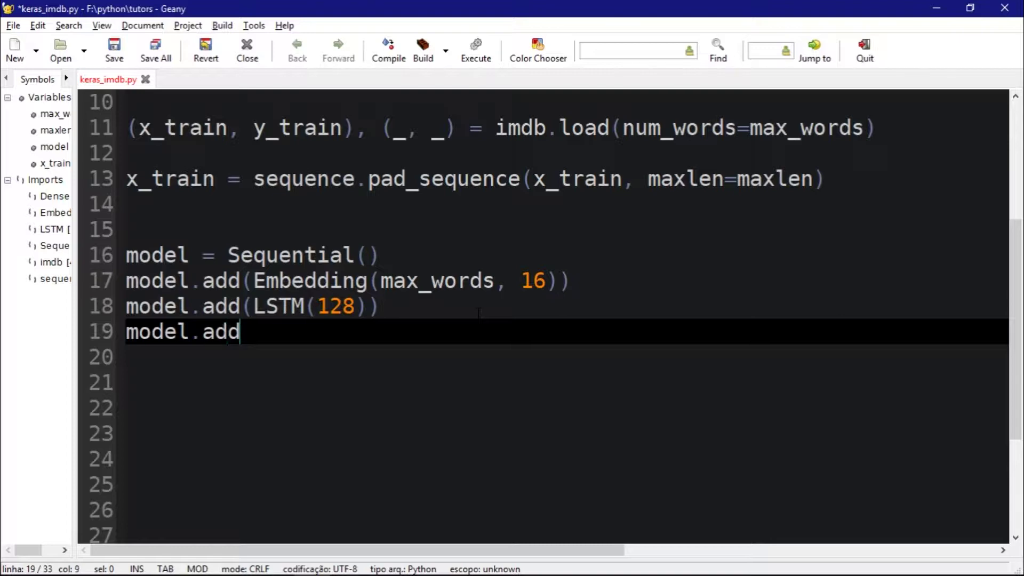
pyautogui.write('(')
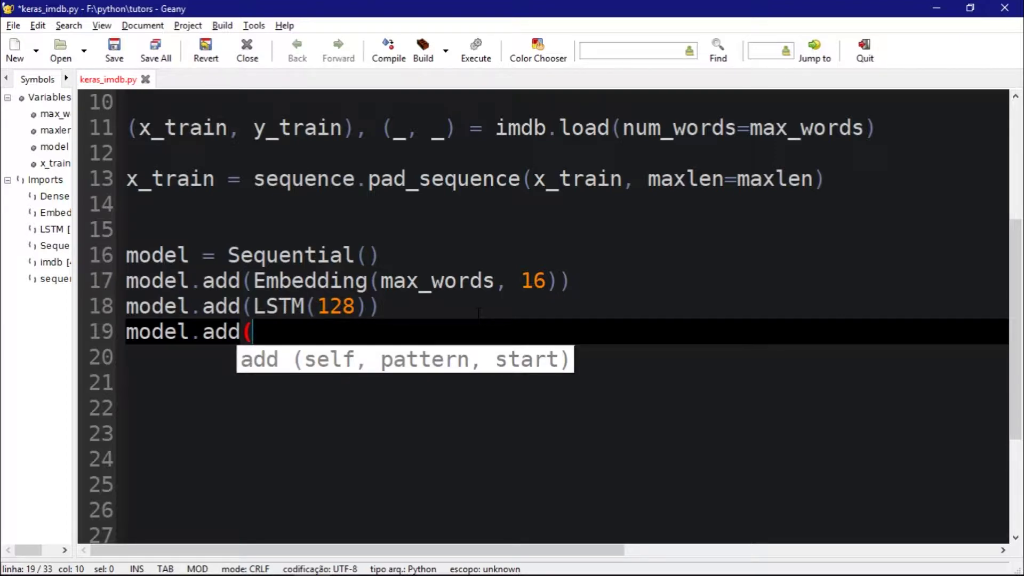
pyautogui.write('Dense')
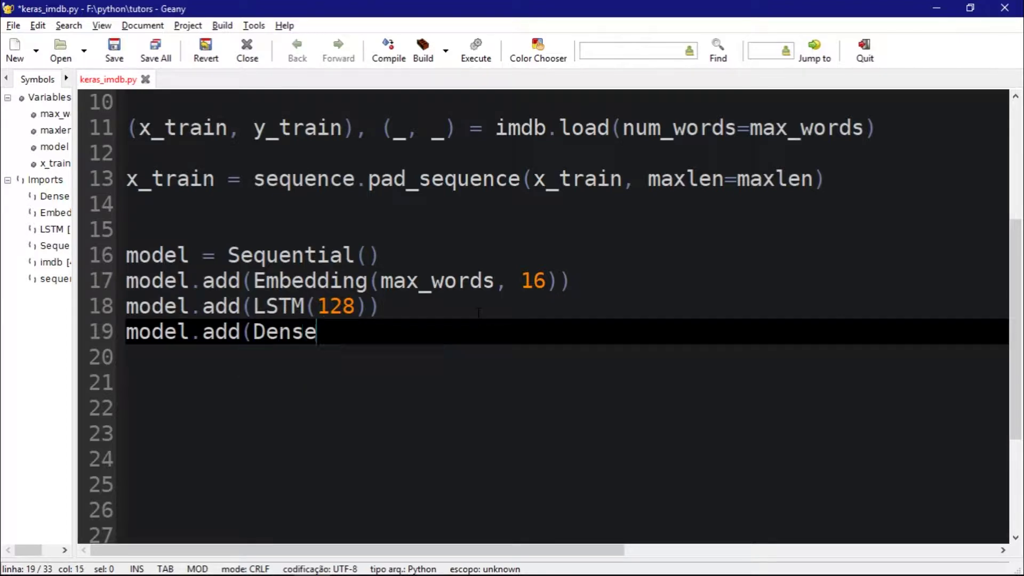
pyautogui.write('(')
pyautogui.write('1')
pyautogui.write(', acti')
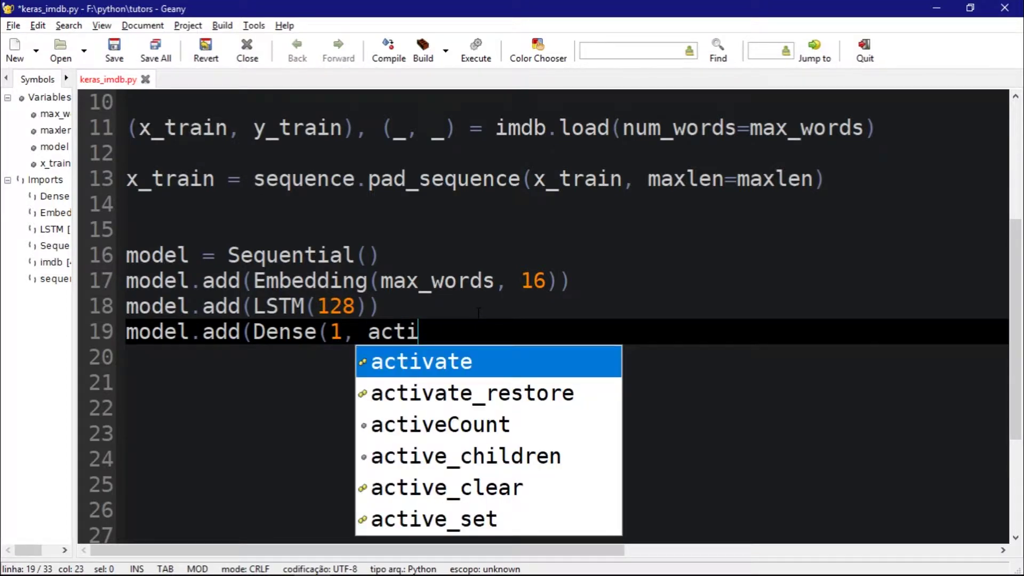
pyautogui.write("vation='s")
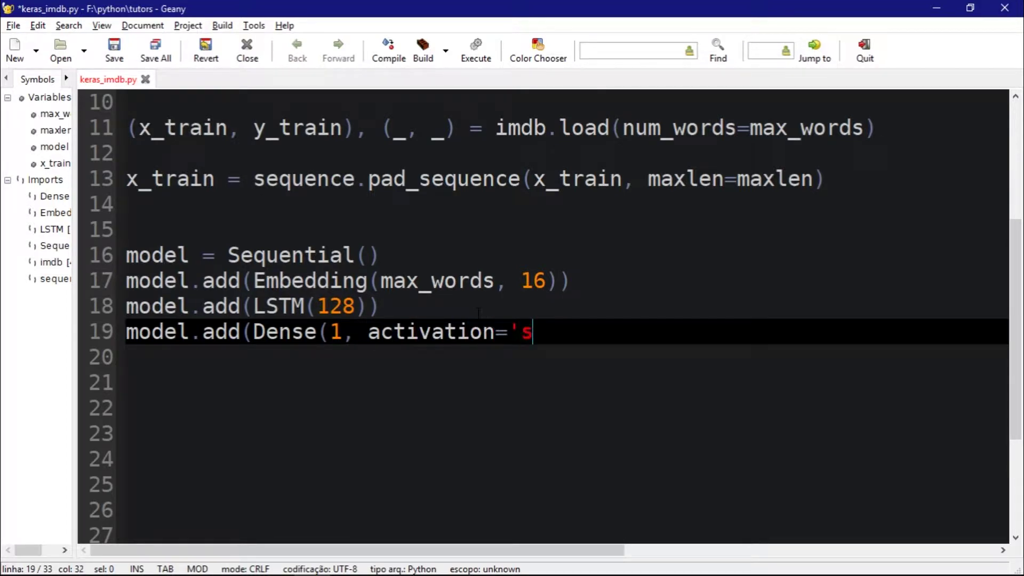
pyautogui.write('igmoid')
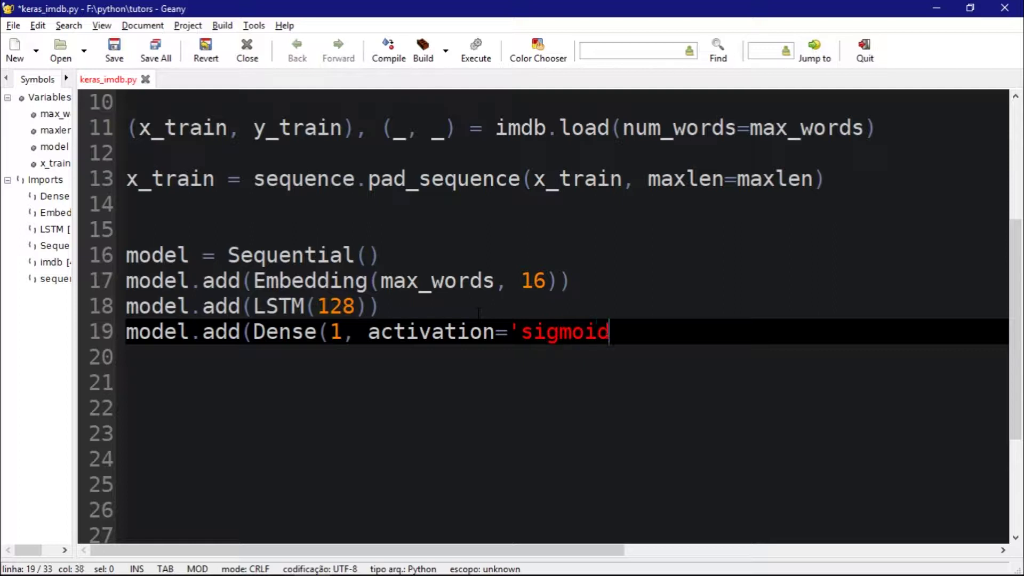
pyautogui.write("'))")
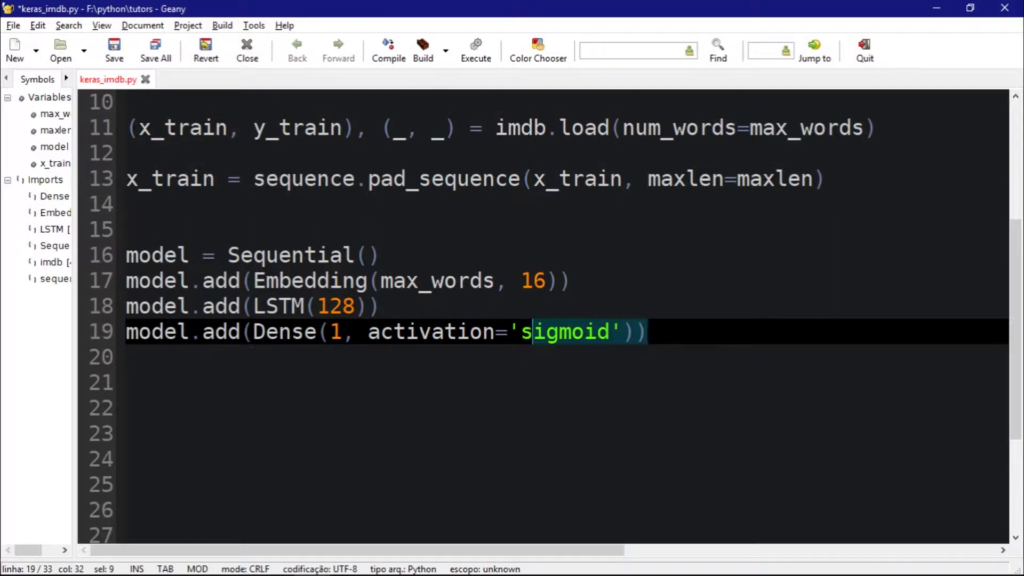
pyautogui.moveTo(647, 332); pyautogui.dragTo(126, 254)
pyautogui.click(385, 263)
# Tidy the blank line above the model and check the Dense layer line
pyautogui.press('Up')
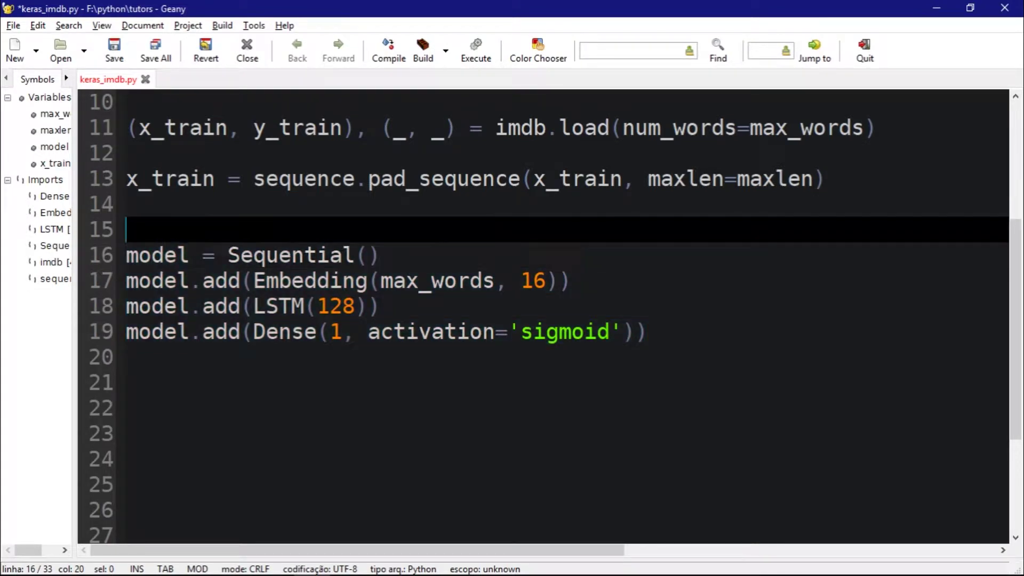
pyautogui.press('BackSpace')
pyautogui.press('Return')
pyautogui.press('Down')
pyautogui.press('End')
pyautogui.press('Down')
pyautogui.press('Down')
pyautogui.press('Down')
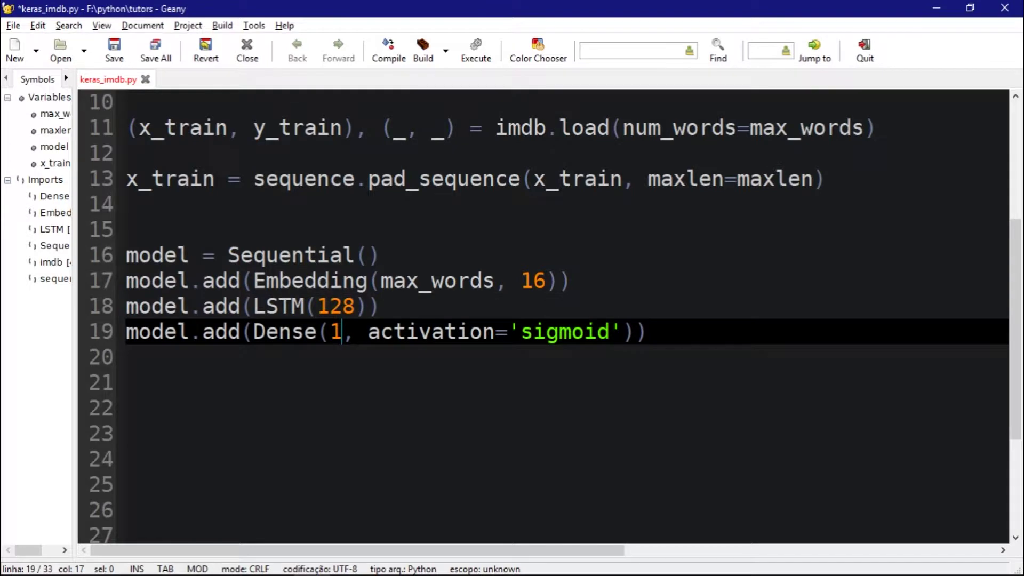
pyautogui.press('End')
# Add print(y_train[:10]) below the padding line, discarding an abandoned for-loop
pyautogui.press('Up')
pyautogui.press('Up')
pyautogui.press('Up')
pyautogui.press('End')
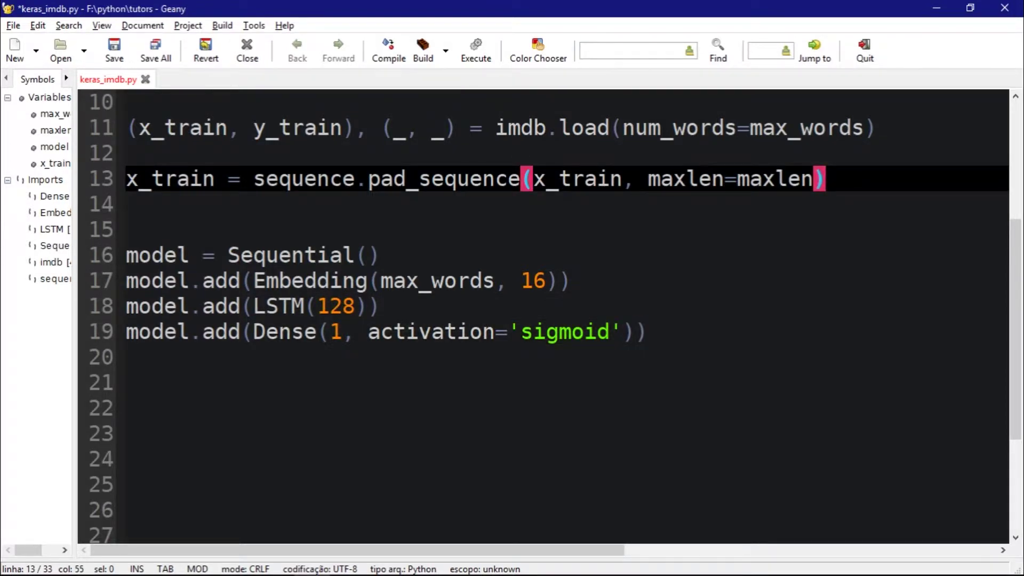
pyautogui.press('Return')
pyautogui.press('Return')
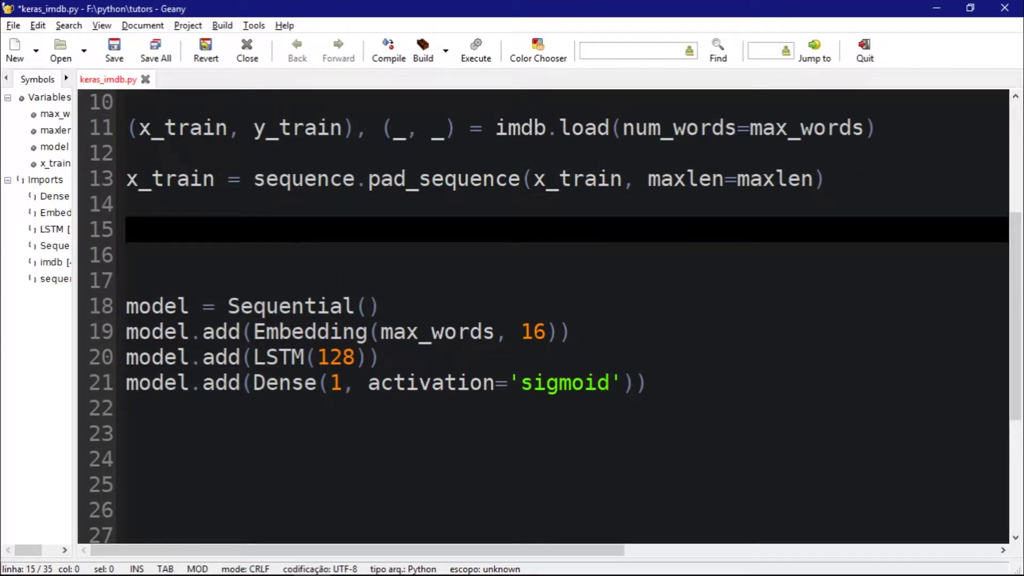
pyautogui.write('pr')
pyautogui.press('BackSpace')
pyautogui.press('BackSpace')
pyautogui.write('fo')
pyautogui.write('t')
pyautogui.press('BackSpace')
pyautogui.write('r ')
pyautogui.write('y in ')
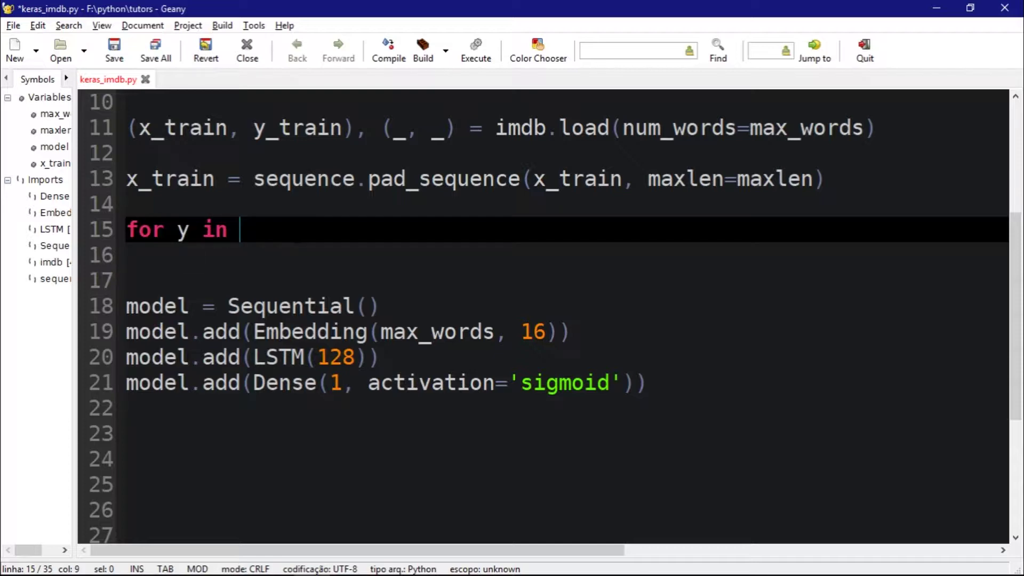
pyautogui.write('y_ytai')
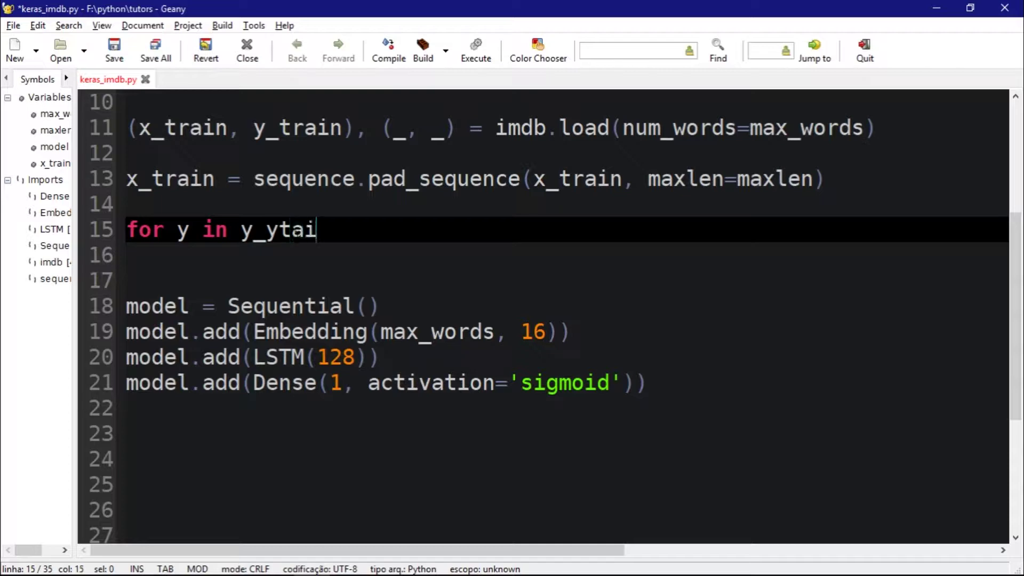
pyautogui.press('BackSpace')
pyautogui.press('BackSpace')
pyautogui.press('BackSpace')
pyautogui.press('BackSpace')
pyautogui.press('BackSpace')
pyautogui.press('BackSpace')
pyautogui.press('BackSpace')
pyautogui.press('BackSpace')
pyautogui.press('BackSpace')
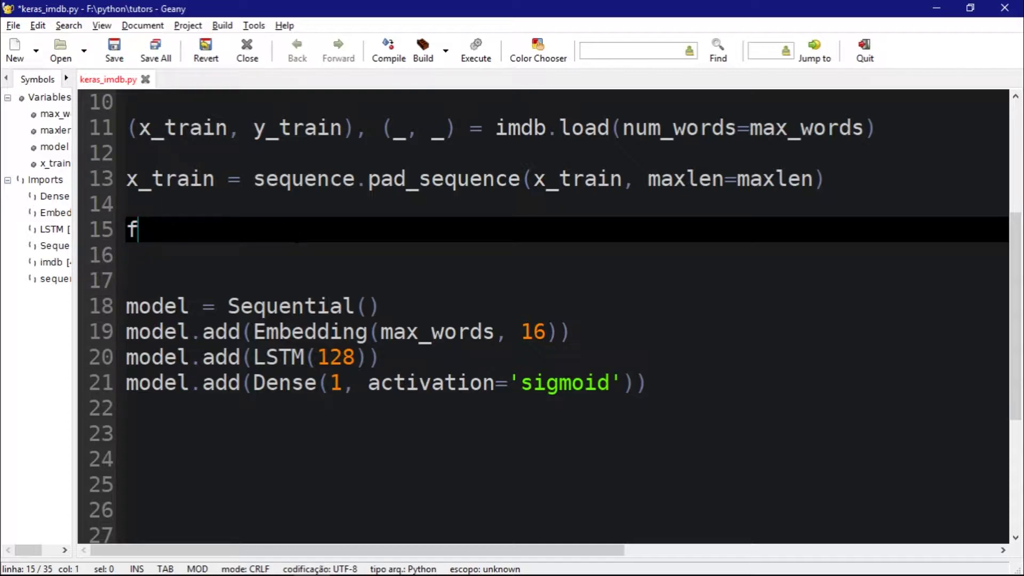
pyautogui.press('BackSpace')
pyautogui.write('print(')
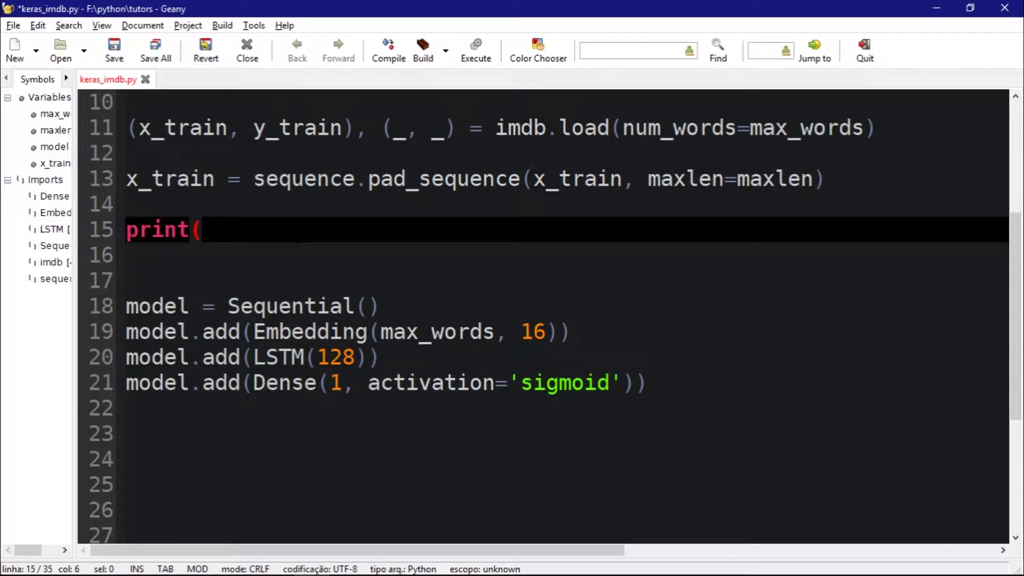
pyautogui.write('y_train')
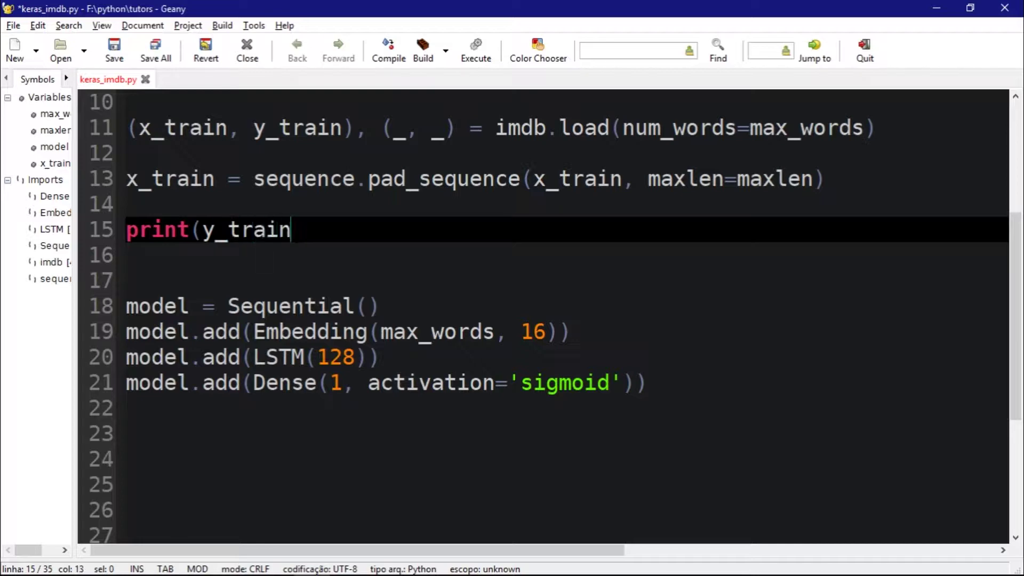
pyautogui.write('[:10')
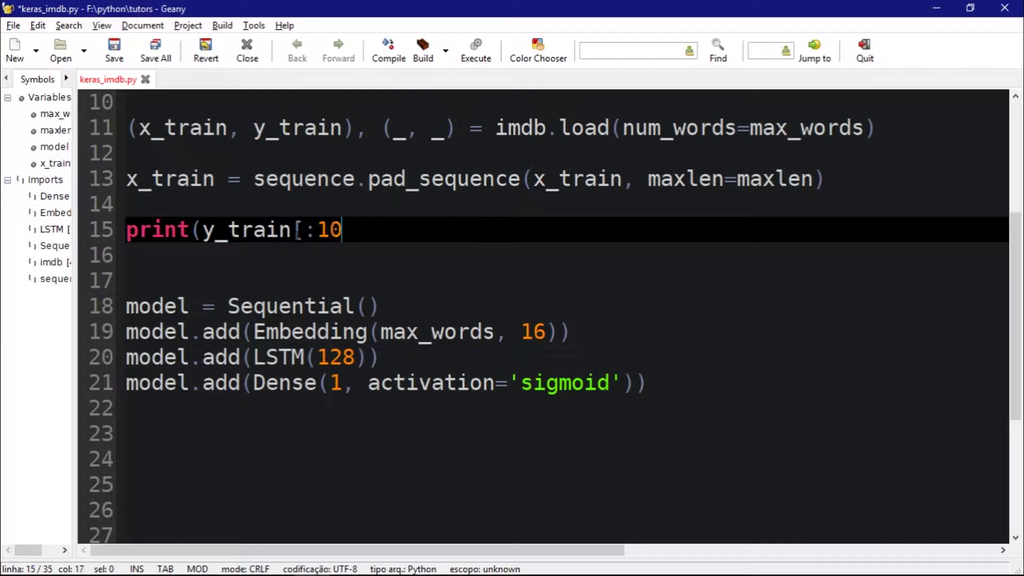
pyautogui.write('])')
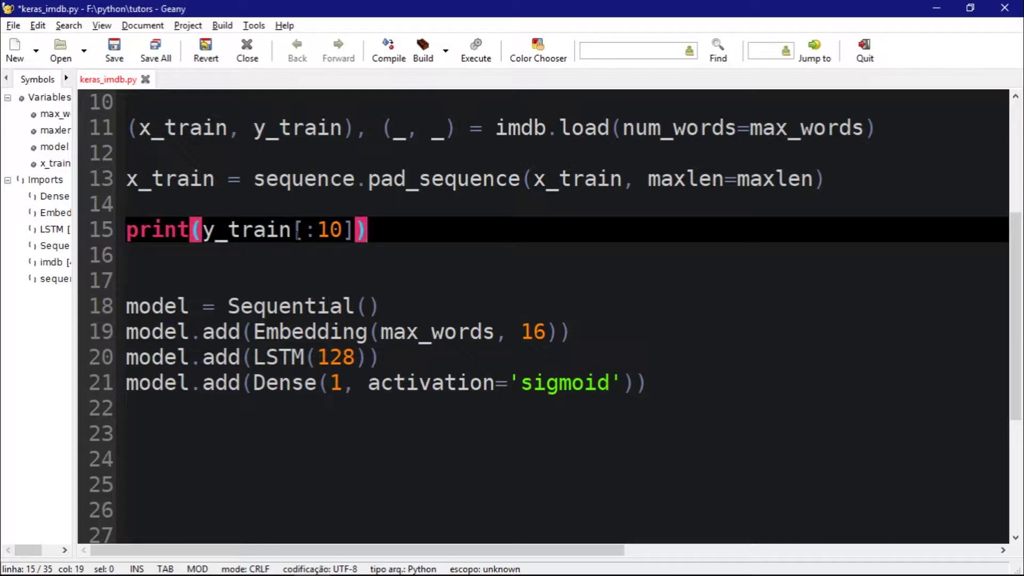
pyautogui.click(640, 377)
pyautogui.scroll(3, 640, 376)
pyautogui.scroll(1, 560, 320)
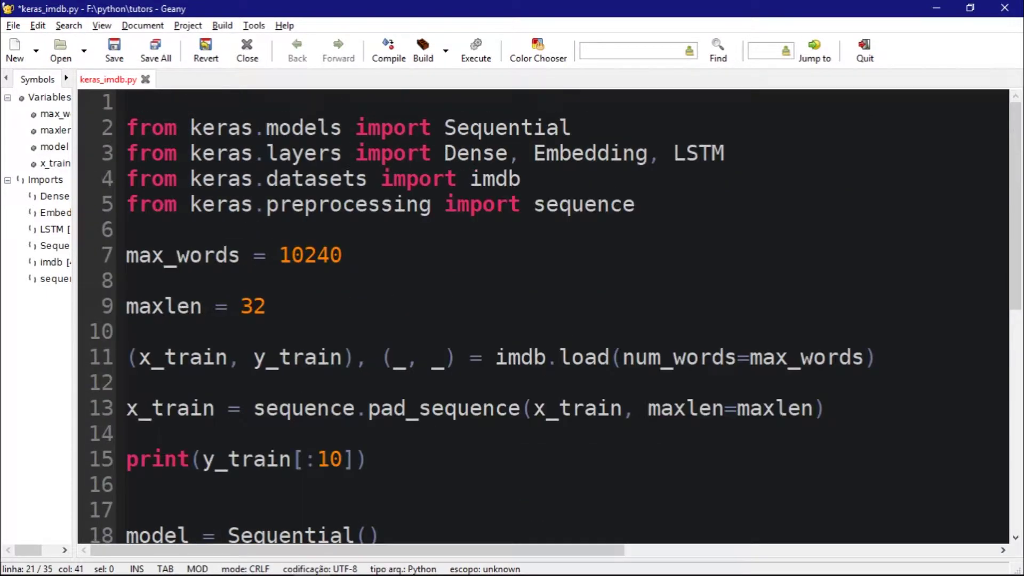
# Save keras_imdb.py and run it with F5
pyautogui.click(620, 204)
pyautogui.hotkey('ctrl', 's')
pyautogui.press('F5')
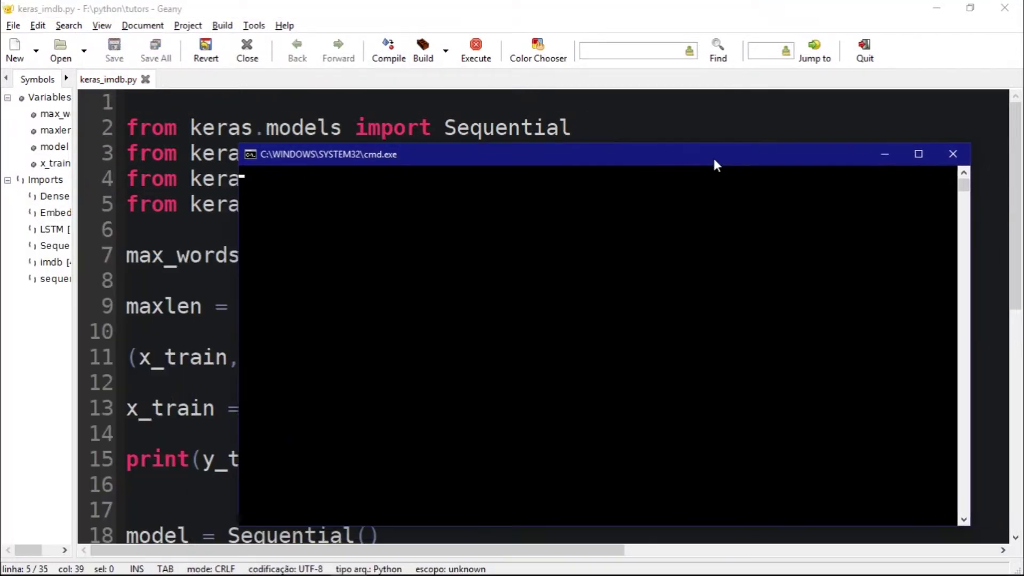
# Move the console showing 'Using TensorFlow backend.' aside and return to the code
pyautogui.moveTo(713, 164); pyautogui.dragTo(678, 165)
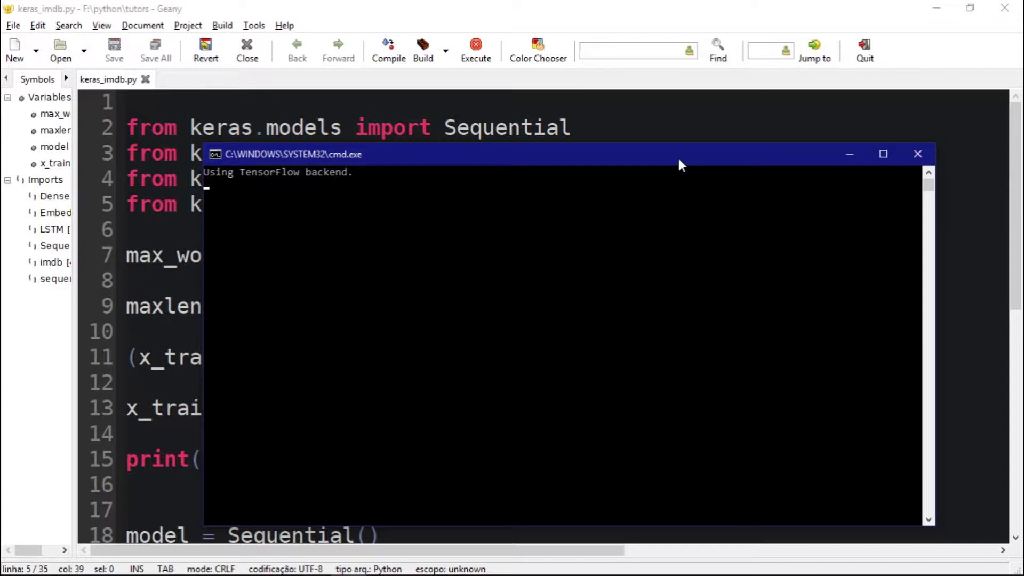
pyautogui.moveTo(674, 161)
pyautogui.mouseDown()
pyautogui.moveTo(650, 158)
pyautogui.moveTo(717, 158)
pyautogui.moveTo(547, 141)
pyautogui.mouseUp()
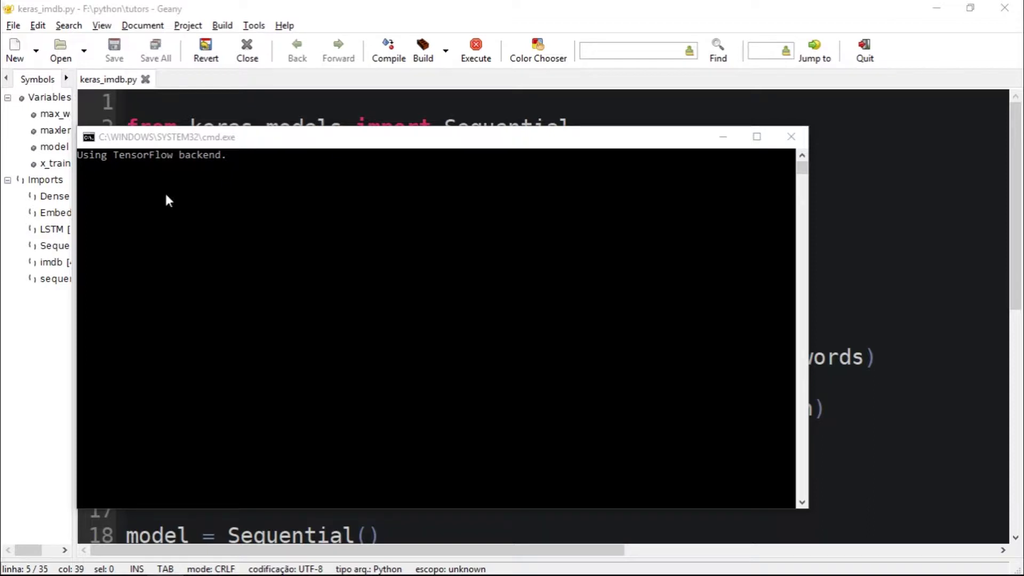
pyautogui.moveTo(469, 140); pyautogui.dragTo(498, 139)
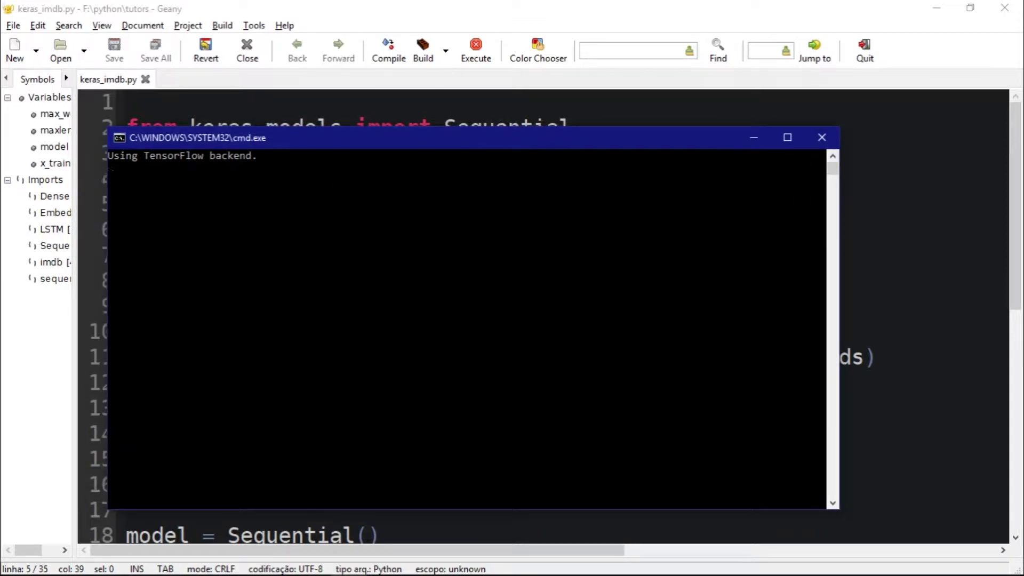
pyautogui.moveTo(501, 140); pyautogui.dragTo(550, 140)
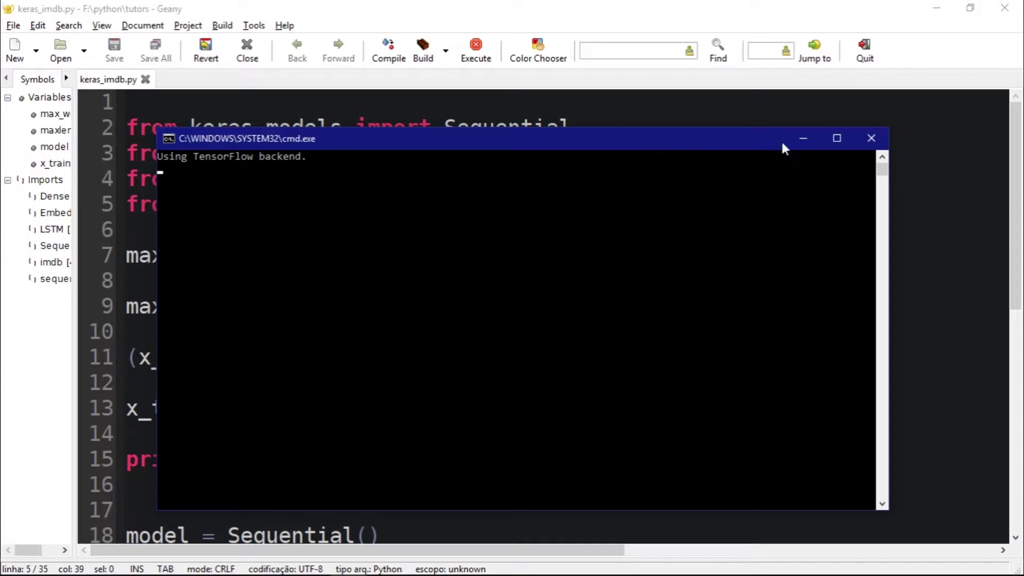
pyautogui.moveTo(736, 142); pyautogui.dragTo(888, 134)
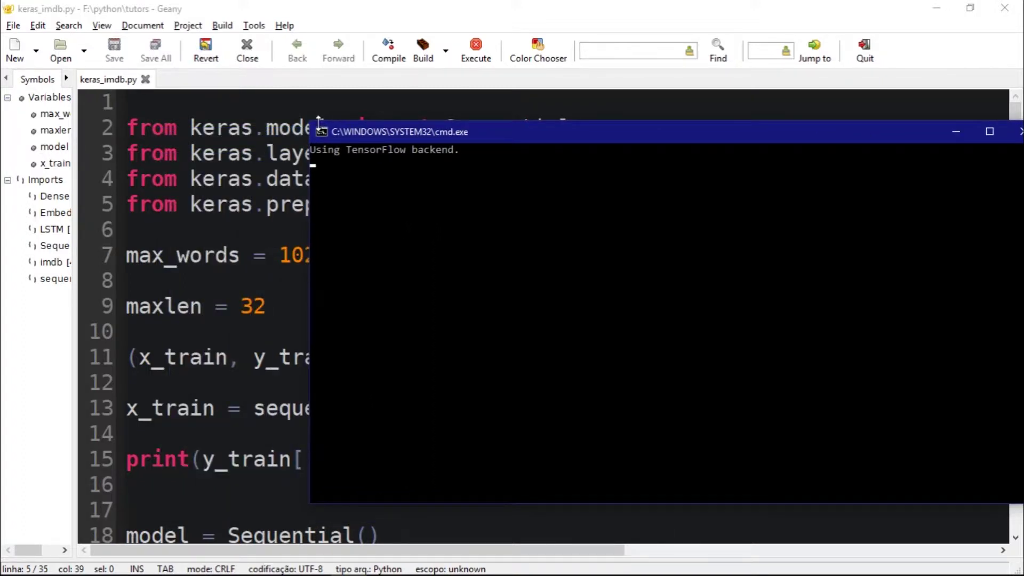
pyautogui.moveTo(361, 131); pyautogui.dragTo(467, 173)
pyautogui.moveTo(544, 177)
pyautogui.mouseDown()
pyautogui.moveTo(525, 147)
pyautogui.moveTo(399, 123)
pyautogui.mouseUp()
pyautogui.click(200, 382)
pyautogui.scroll(-3, 333, 322)
pyautogui.scroll(-3, 333, 322)
pyautogui.scroll(2, 333, 321)
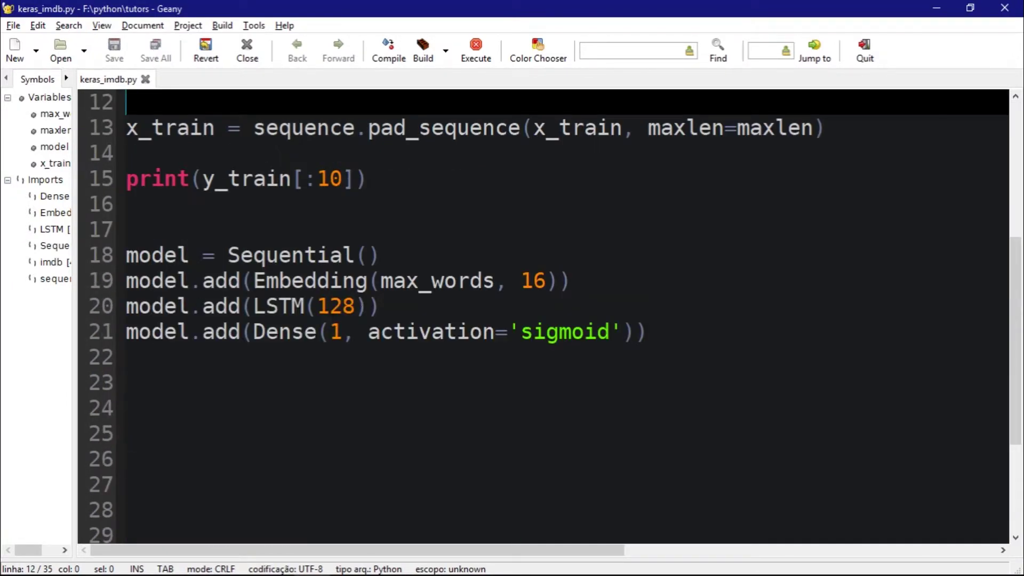
# Review the LSTM layer line, then view the AttributeError output in the console
pyautogui.click(384, 307)
pyautogui.hotkey('shift', 'Home')
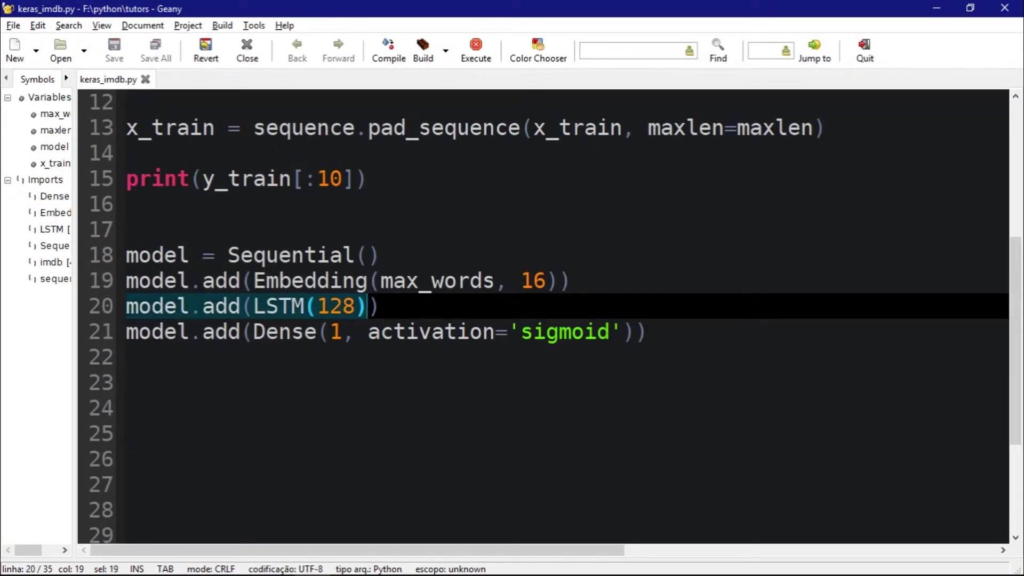
pyautogui.press('End')
pyautogui.hotkey('shift', 'Home')
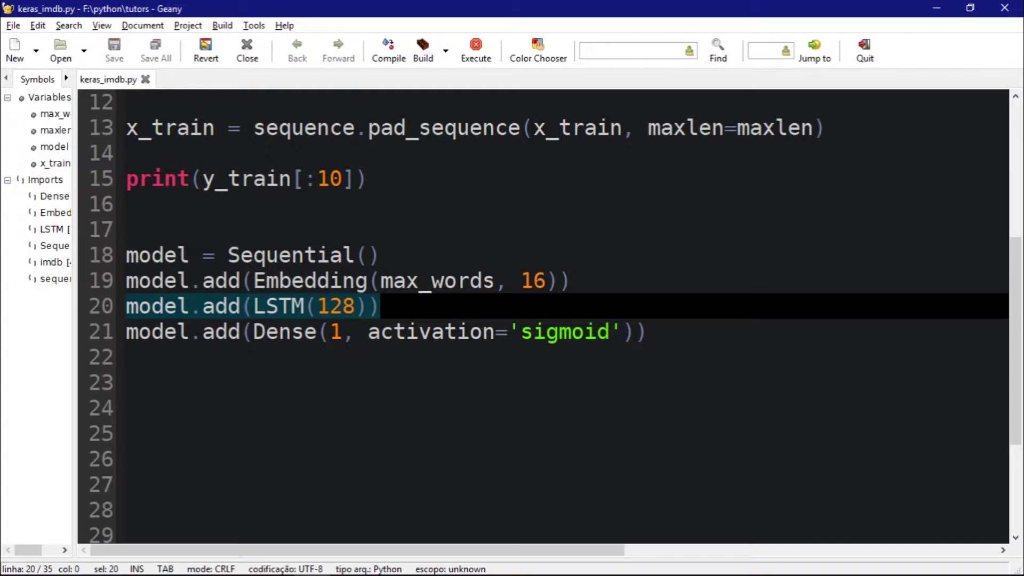
pyautogui.press('End')
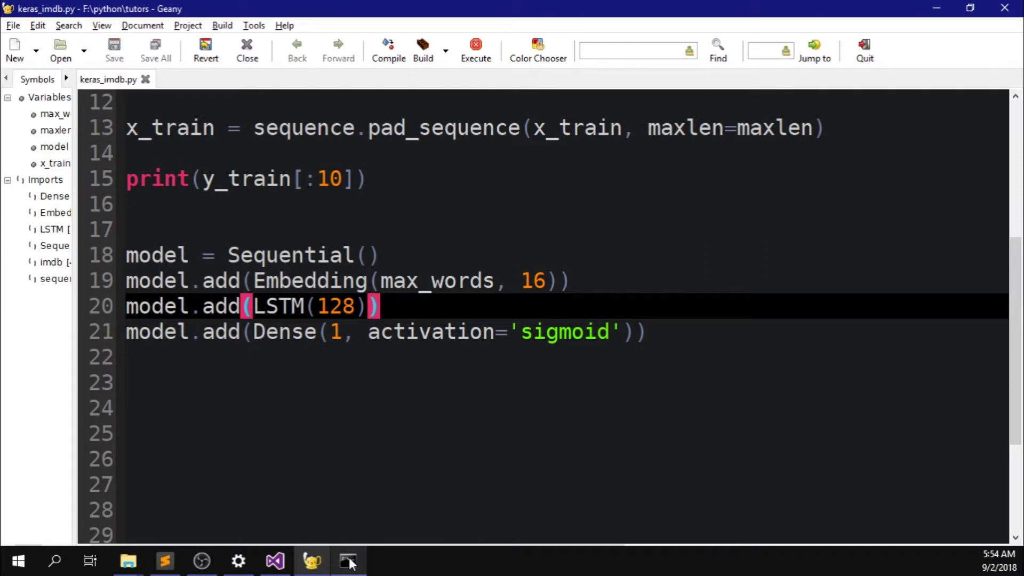
pyautogui.press('F5')
# Change imdb.load to load_data, save and rerun, revealing the pad_sequence AttributeError
pyautogui.moveTo(685, 128); pyautogui.dragTo(661, 145)
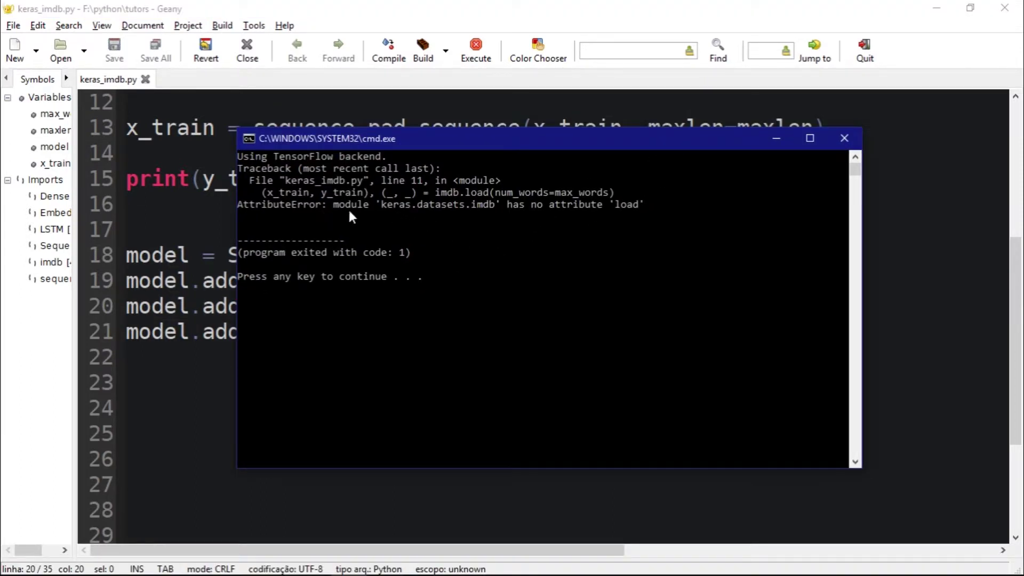
pyautogui.click(844, 138)
pyautogui.scroll(3, 565, 168)
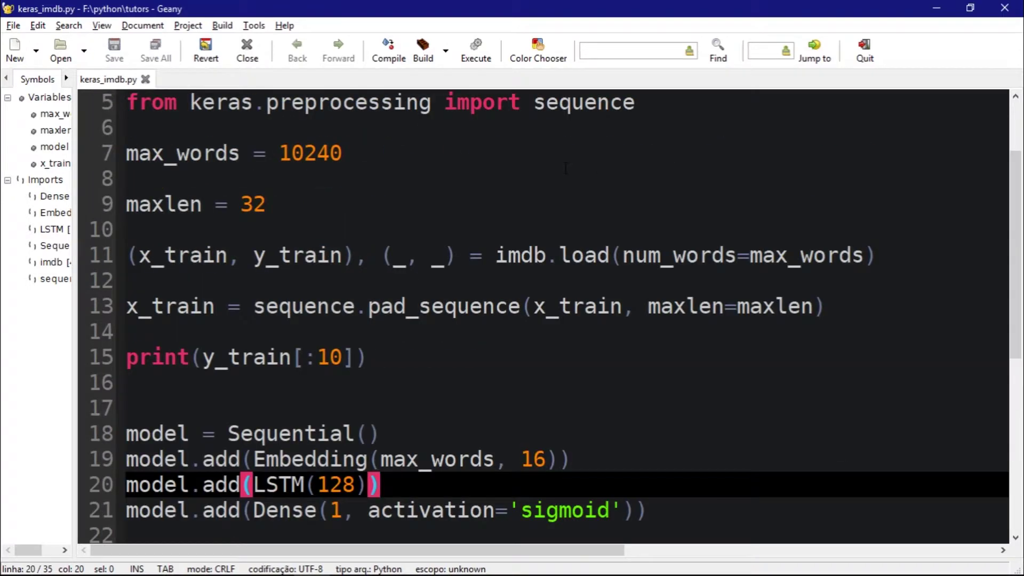
pyautogui.click(611, 255)
pyautogui.write('_')
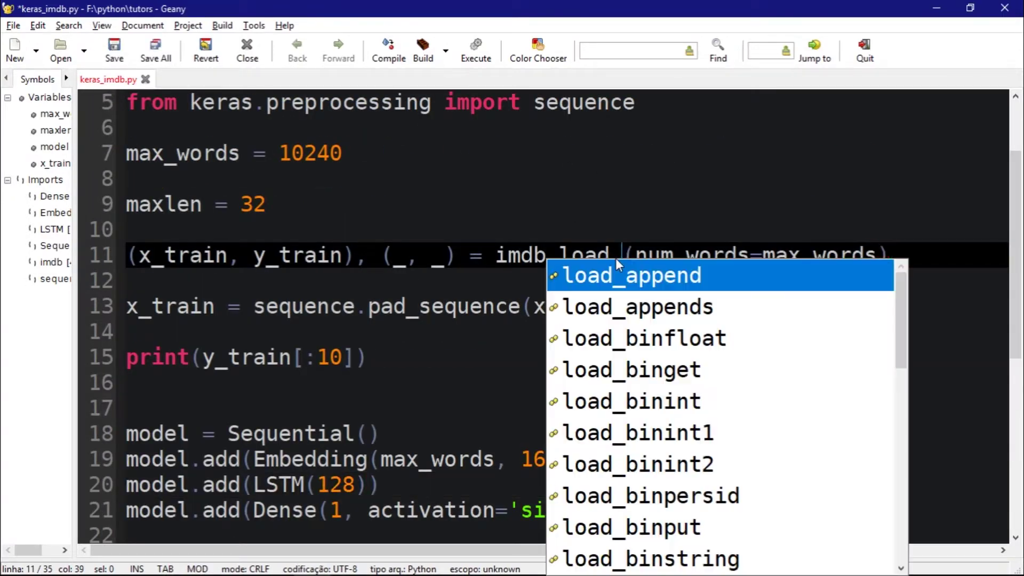
pyautogui.write('data')
pyautogui.hotkey('ctrl', 's')
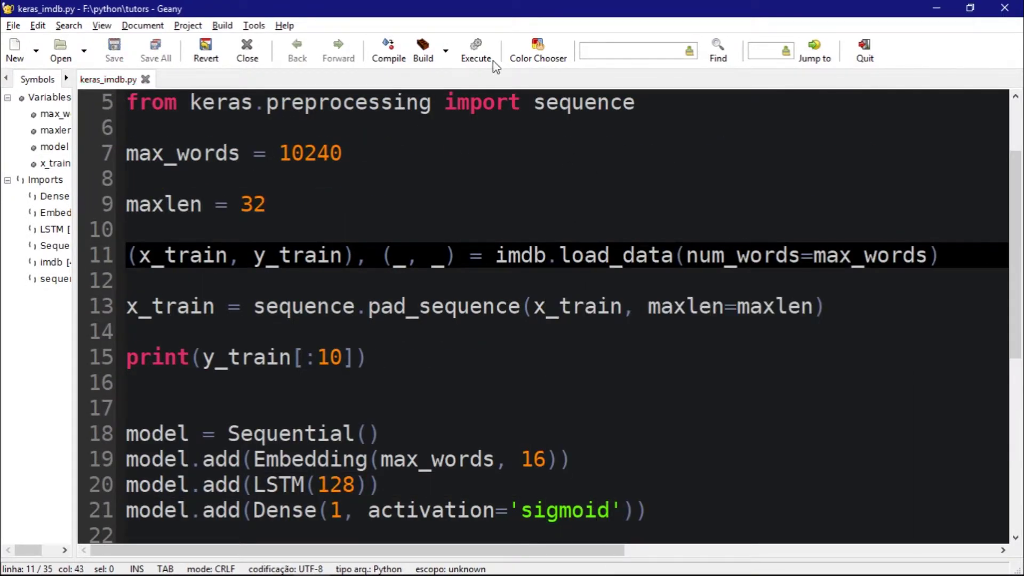
pyautogui.click(487, 60)
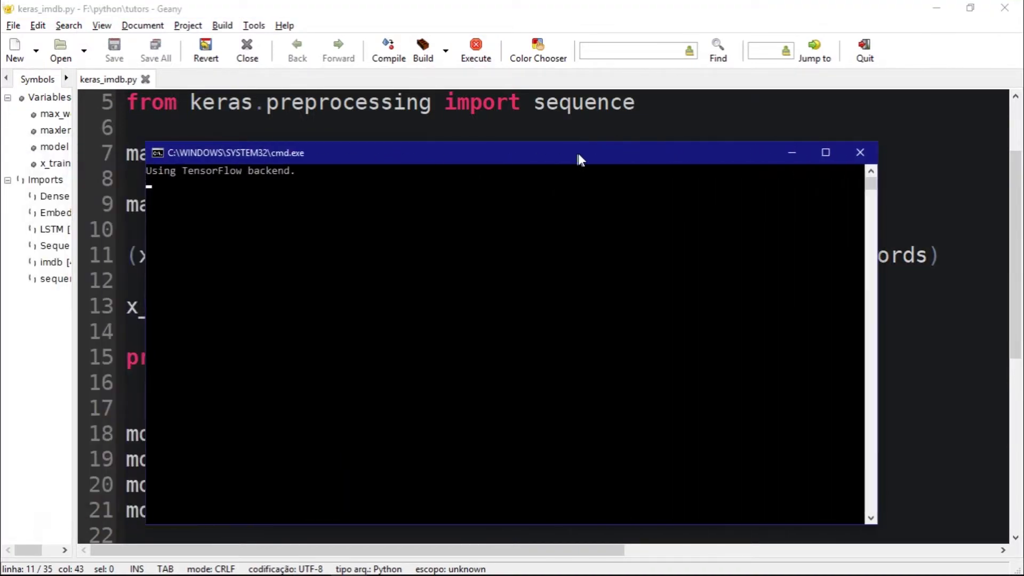
pyautogui.moveTo(578, 154); pyautogui.dragTo(607, 162)
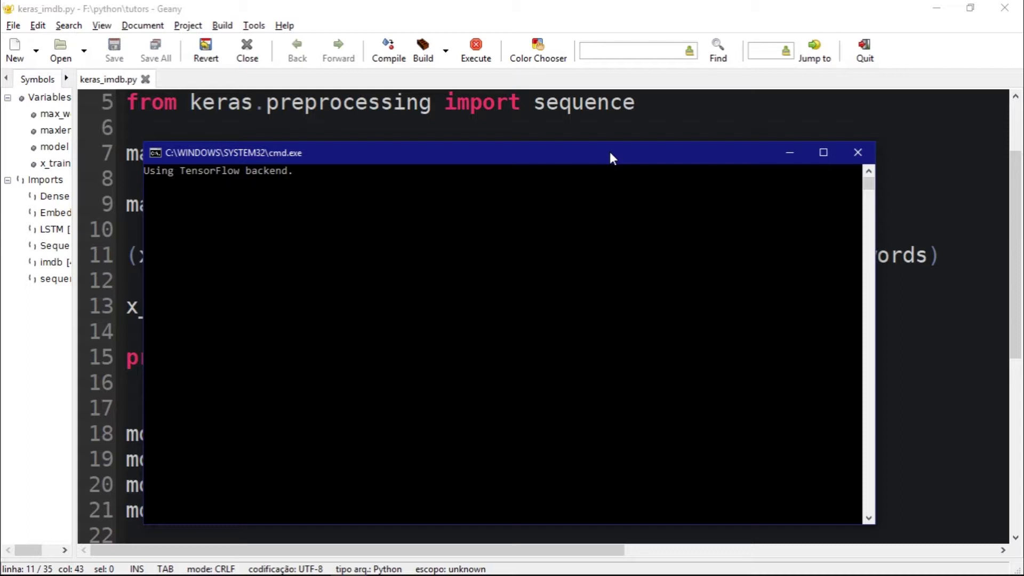
pyautogui.moveTo(610, 157)
pyautogui.mouseDown()
pyautogui.moveTo(712, 274)
pyautogui.moveTo(558, 181)
pyautogui.mouseUp()
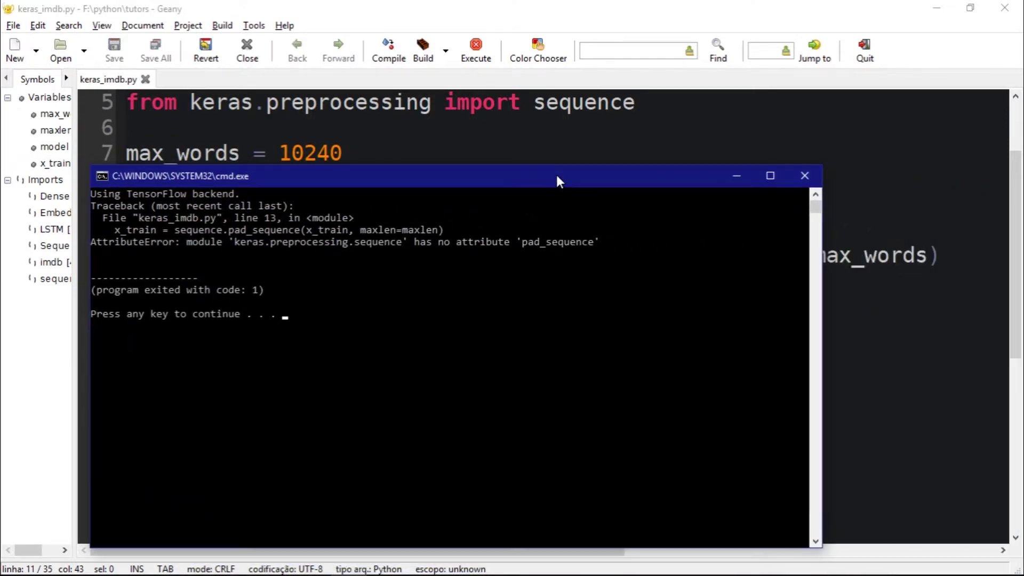
pyautogui.moveTo(542, 243); pyautogui.dragTo(661, 241)
# Rename pad_sequence to pad_sequences on line 13, save, and rerun the script
pyautogui.click(804, 176)
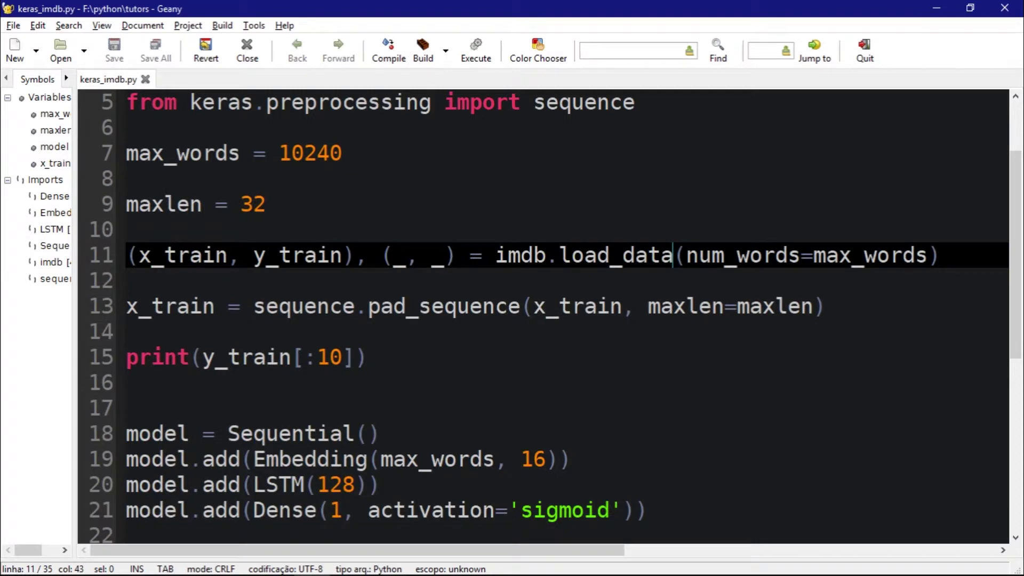
pyautogui.click(511, 306)
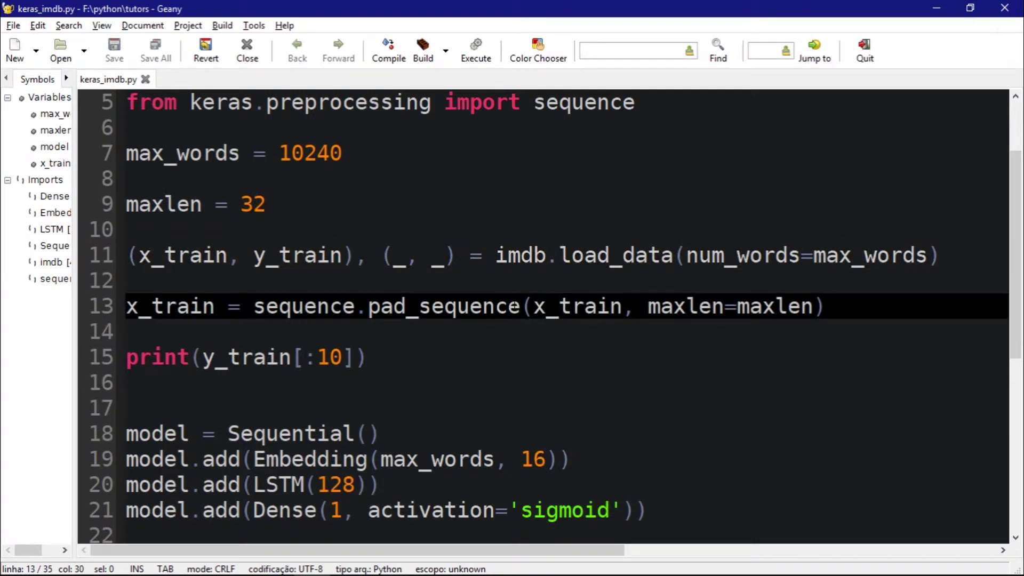
pyautogui.write('s')
pyautogui.press('BackSpace')
pyautogui.press('Right')
pyautogui.write('s')
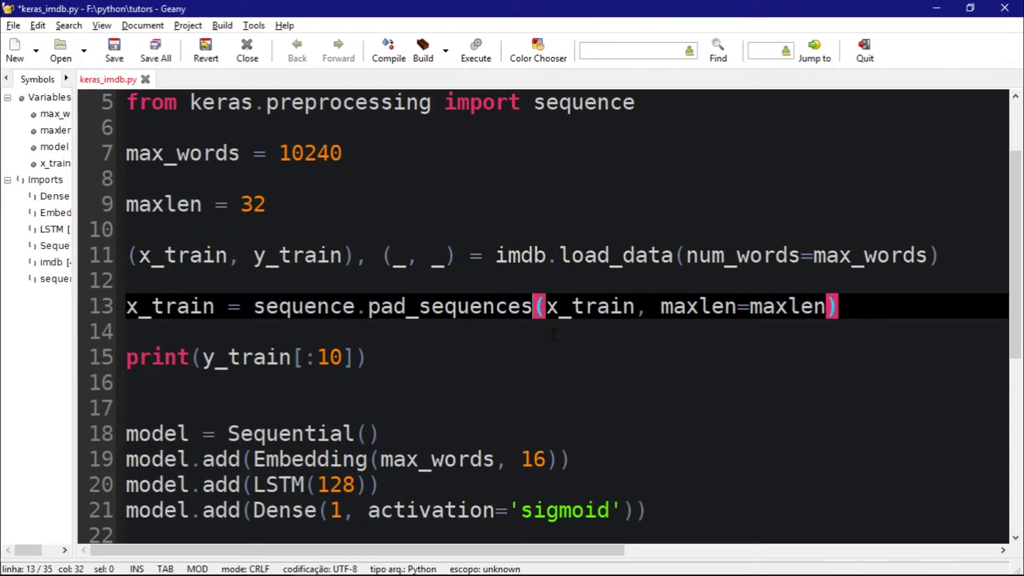
pyautogui.hotkey('ctrl', 's')
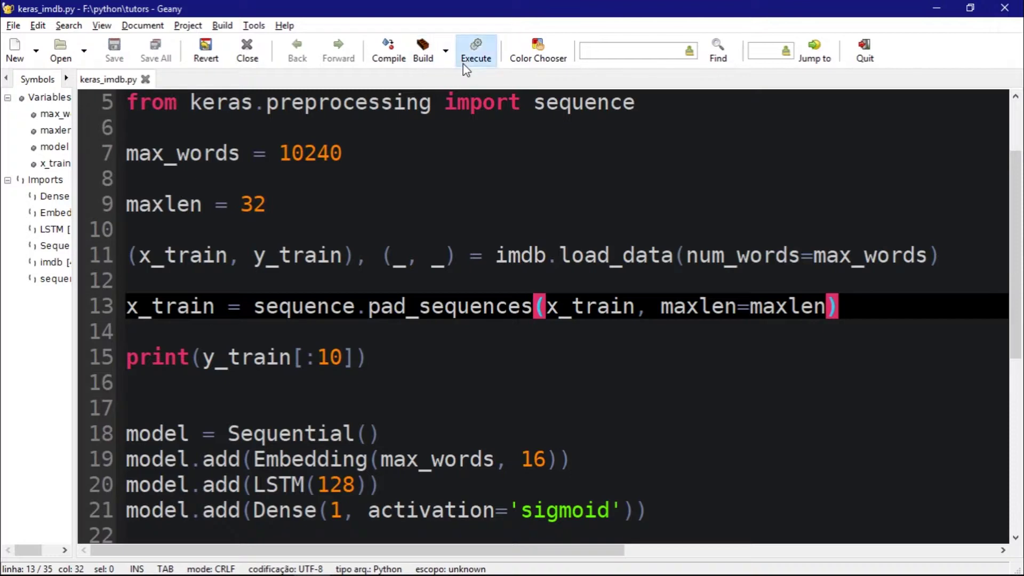
pyautogui.click(476, 50)
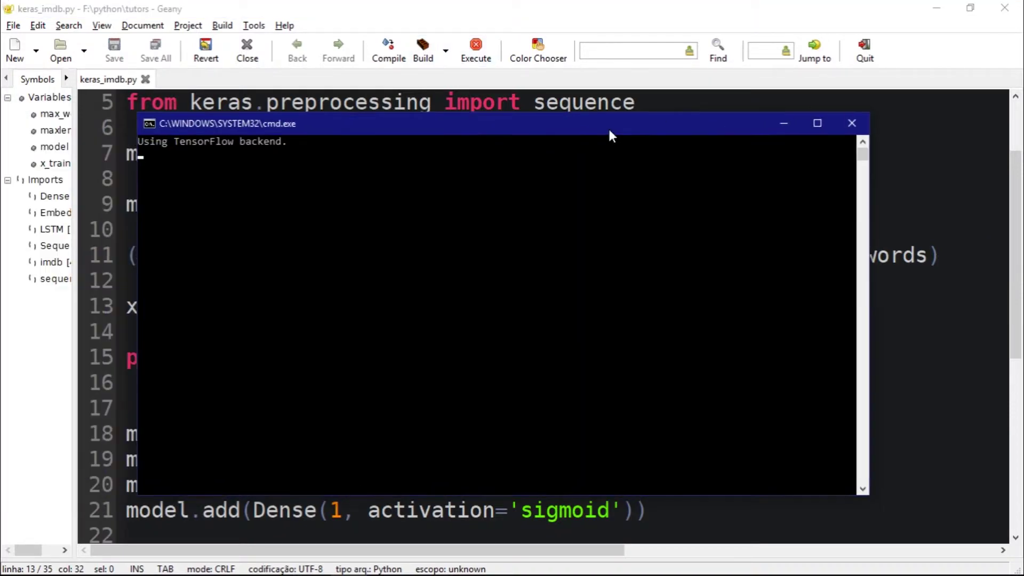
# Inspect the ten printed training labels in the console, then close it
pyautogui.moveTo(610, 128); pyautogui.dragTo(772, 365)
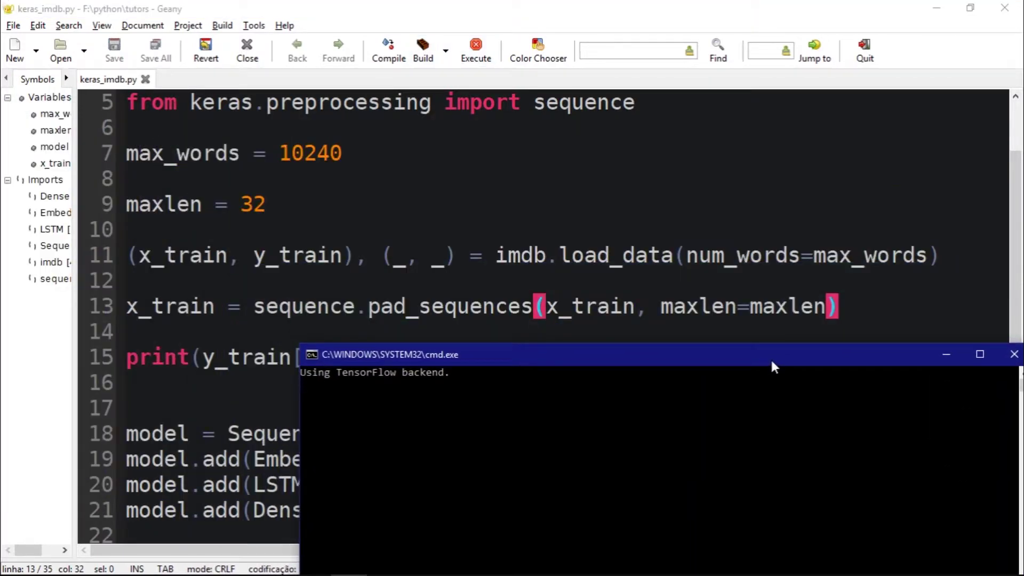
pyautogui.moveTo(772, 366); pyautogui.dragTo(626, 151)
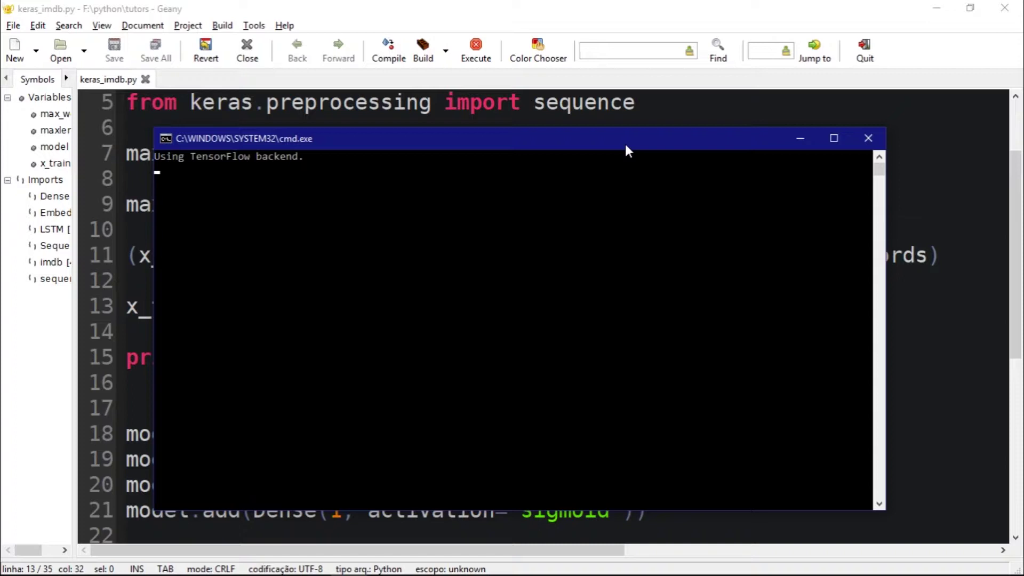
pyautogui.moveTo(626, 150); pyautogui.dragTo(505, 405)
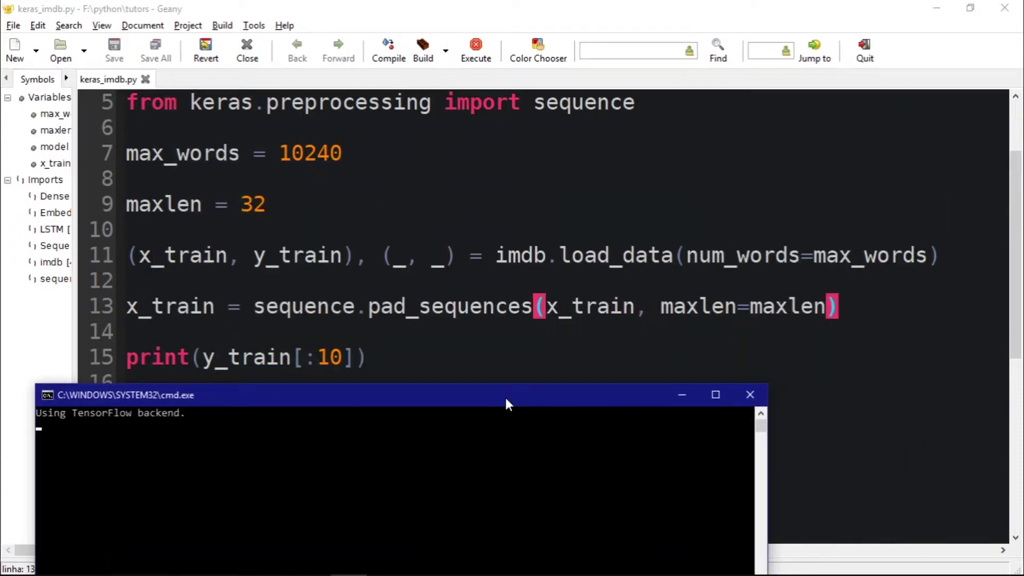
pyautogui.moveTo(505, 405); pyautogui.dragTo(624, 380)
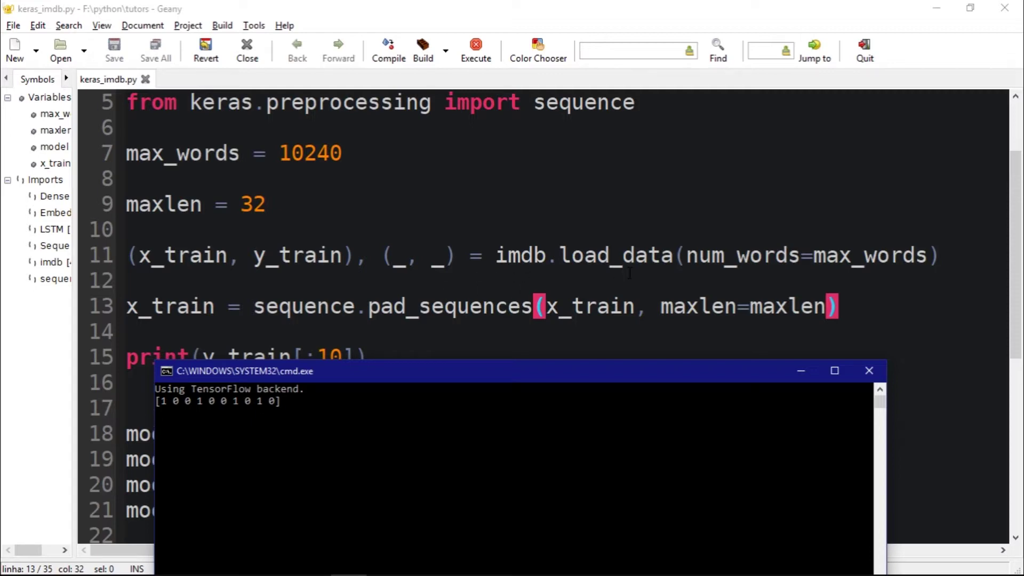
pyautogui.moveTo(487, 370); pyautogui.dragTo(508, 171)
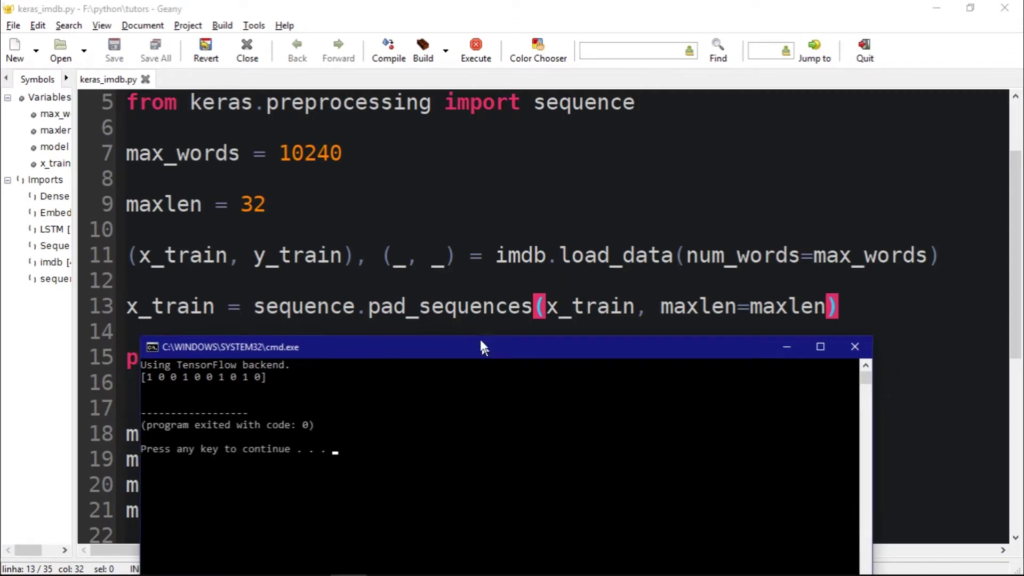
pyautogui.click(178, 204)
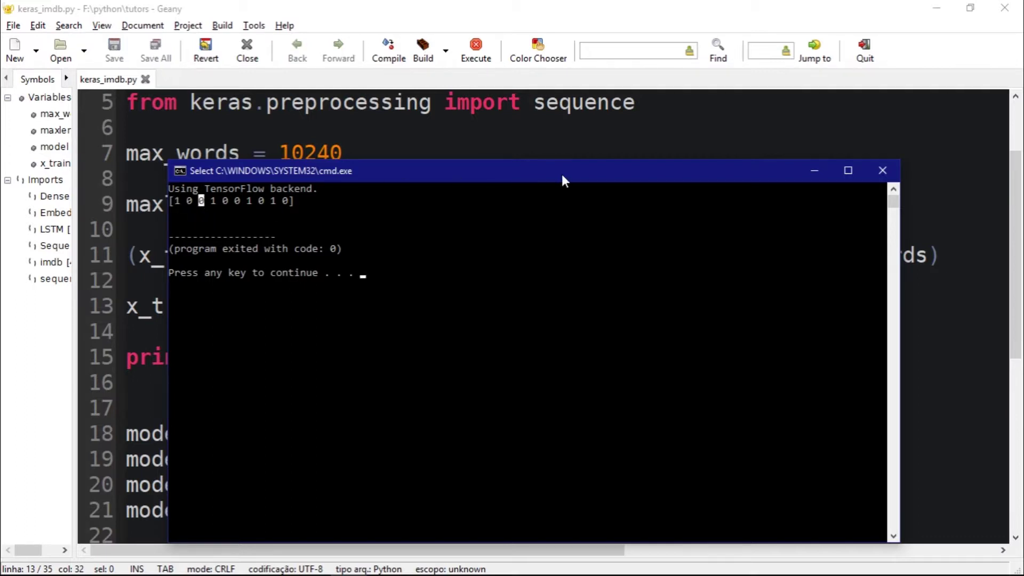
pyautogui.moveTo(562, 175); pyautogui.dragTo(652, 132)
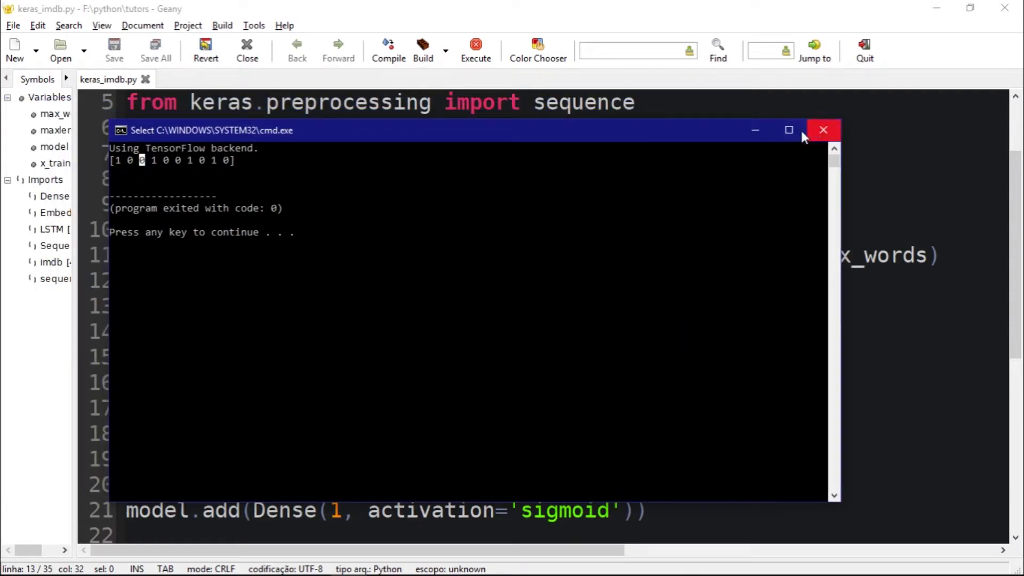
pyautogui.click(117, 161)
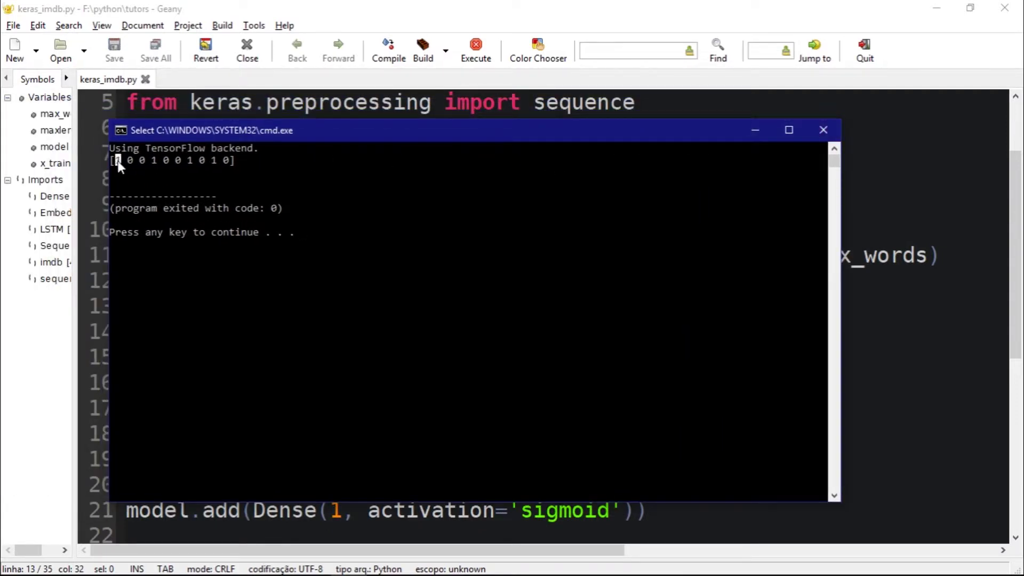
pyautogui.click(153, 161)
pyautogui.click(823, 130)
pyautogui.scroll(-5, 407, 269)
pyautogui.scroll(2, 407, 269)
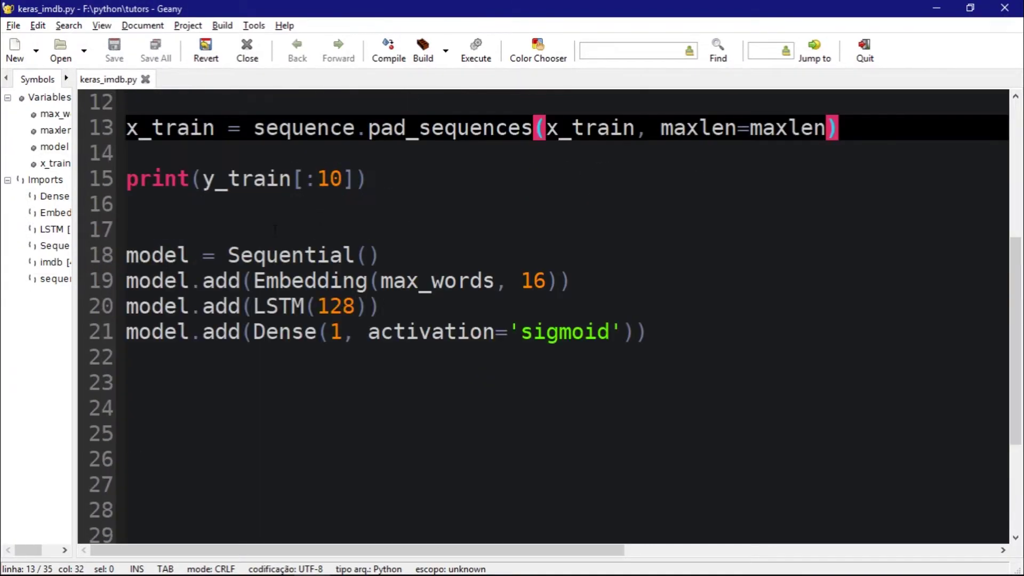
pyautogui.scroll(-1, 407, 269)
# On line 23, type model.compile(optimizer='adam', loss='binary_corssentropy', metrics=['acc'])
pyautogui.click(340, 256)
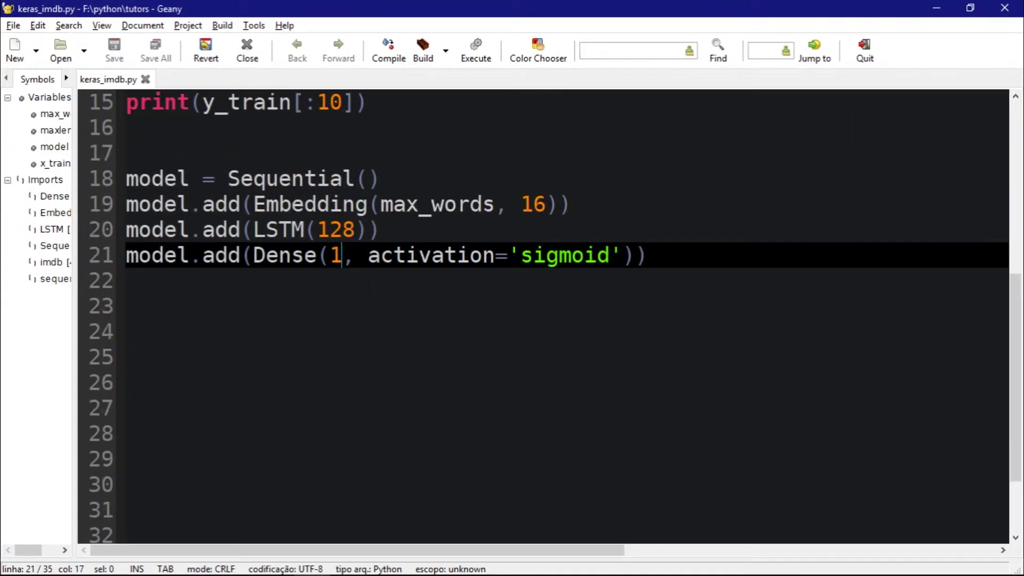
pyautogui.click(367, 308)
pyautogui.write('moddel')
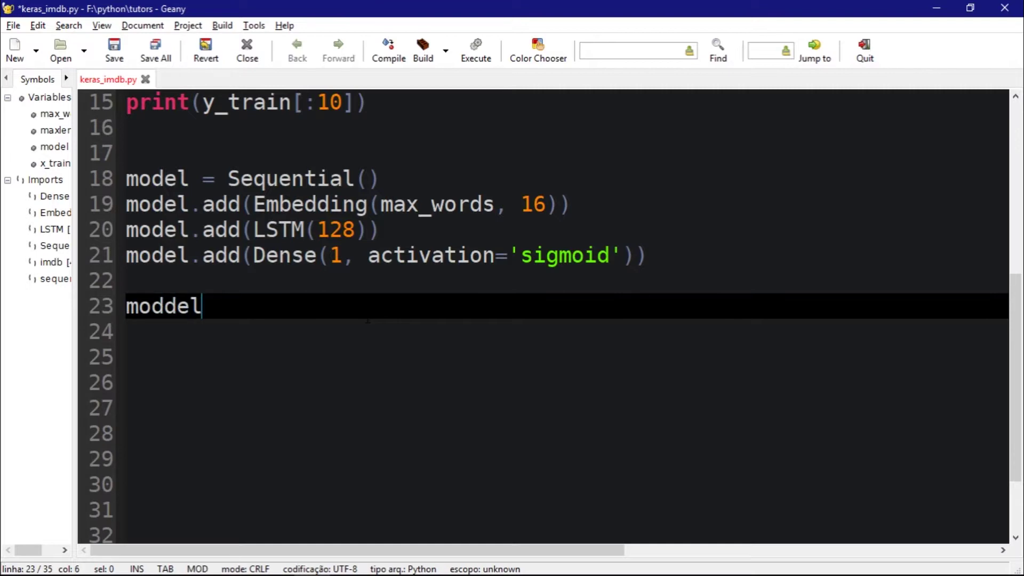
pyautogui.press('BackSpace')
pyautogui.press('BackSpace')
pyautogui.press('BackSpace')
pyautogui.write('el.com')
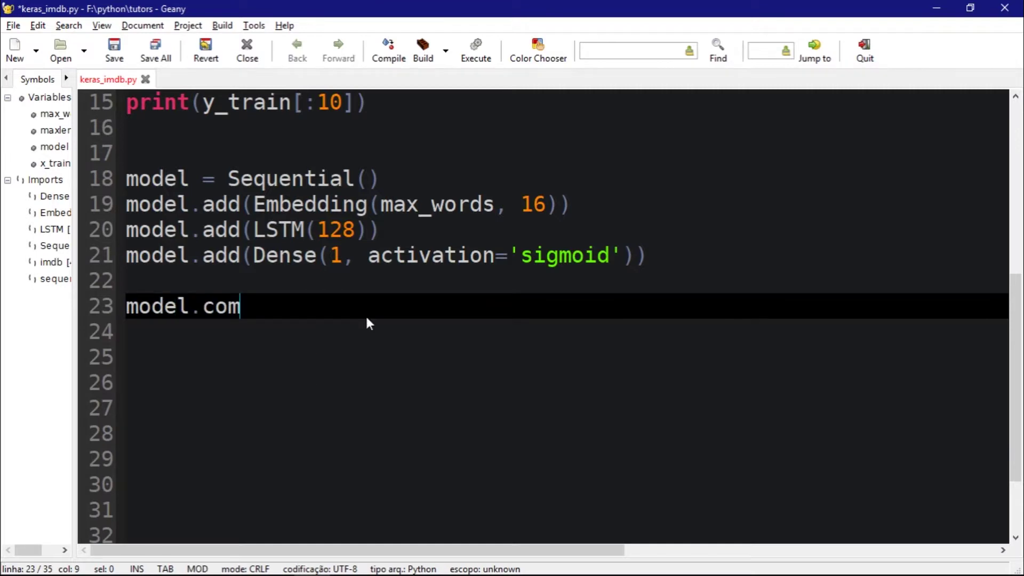
pyautogui.write('pile')
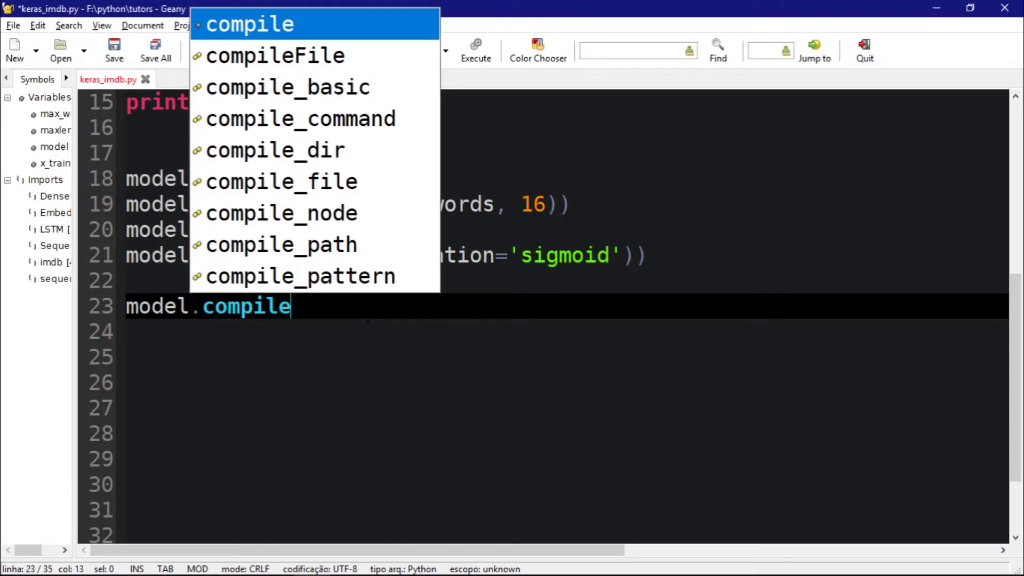
pyautogui.write('(loss===')
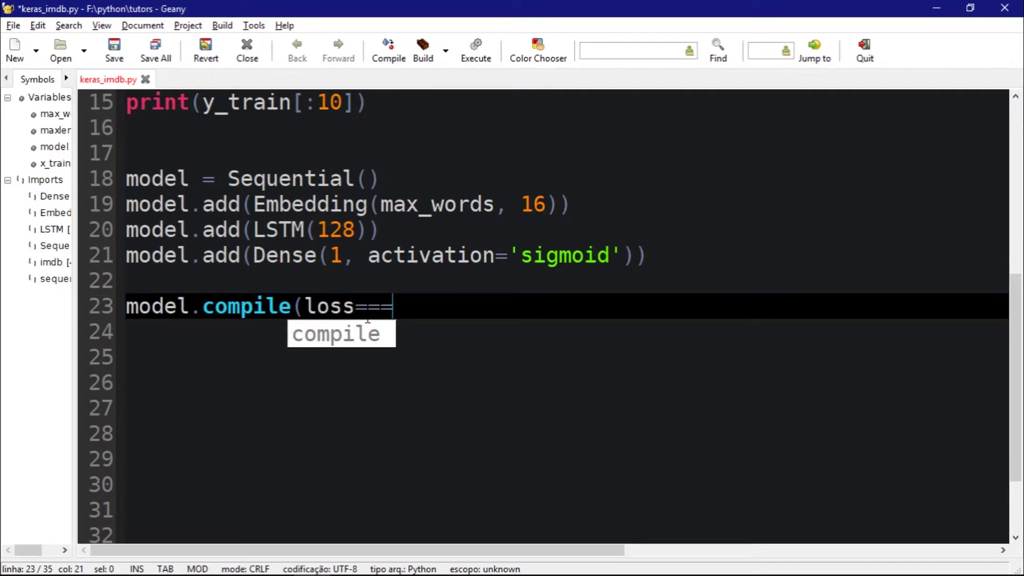
pyautogui.press('BackSpace')
pyautogui.press('BackSpace')
pyautogui.press('BackSpace')
pyautogui.press('BackSpace')
pyautogui.press('BackSpace')
pyautogui.press('BackSpace')
pyautogui.press('BackSpace')
pyautogui.write('o')
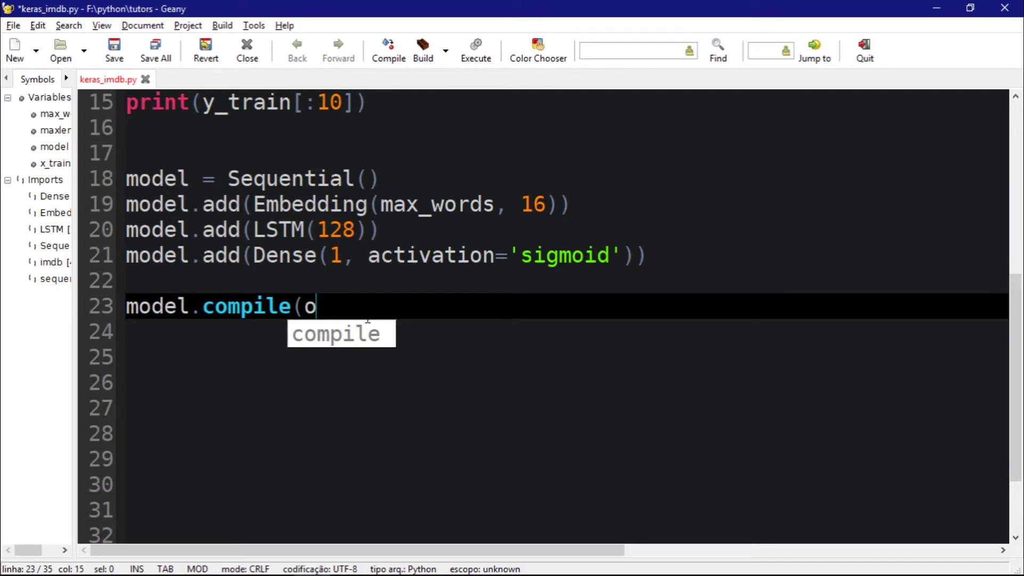
pyautogui.write('ptim')
pyautogui.press('Return')
pyautogui.write("r='adam")
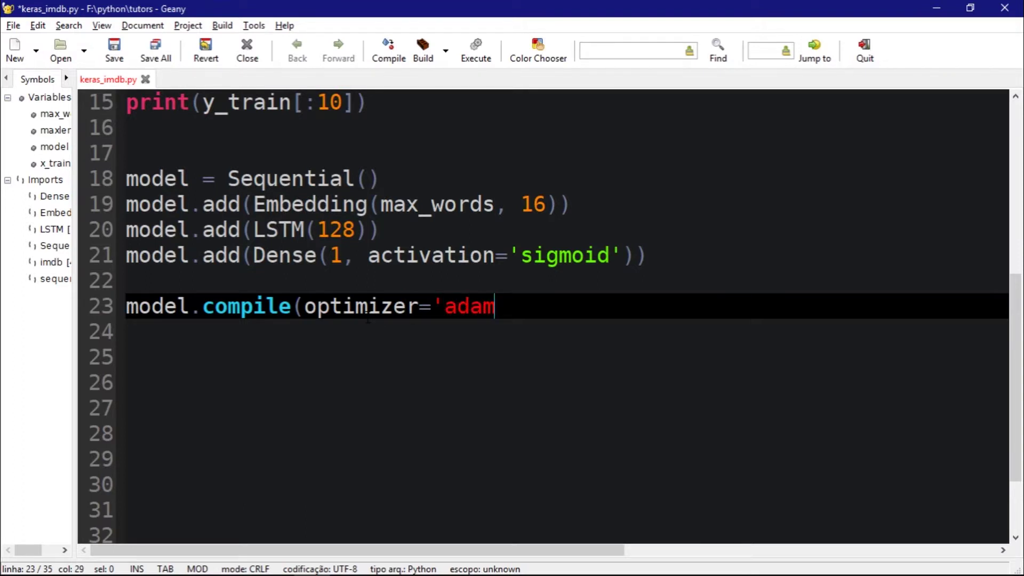
pyautogui.write("',")
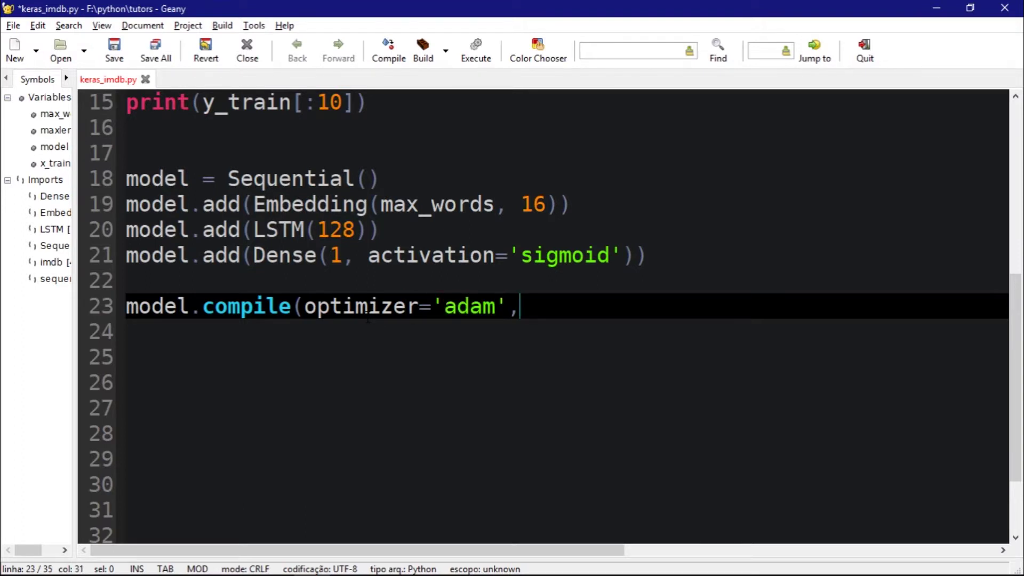
pyautogui.write(" loss='")
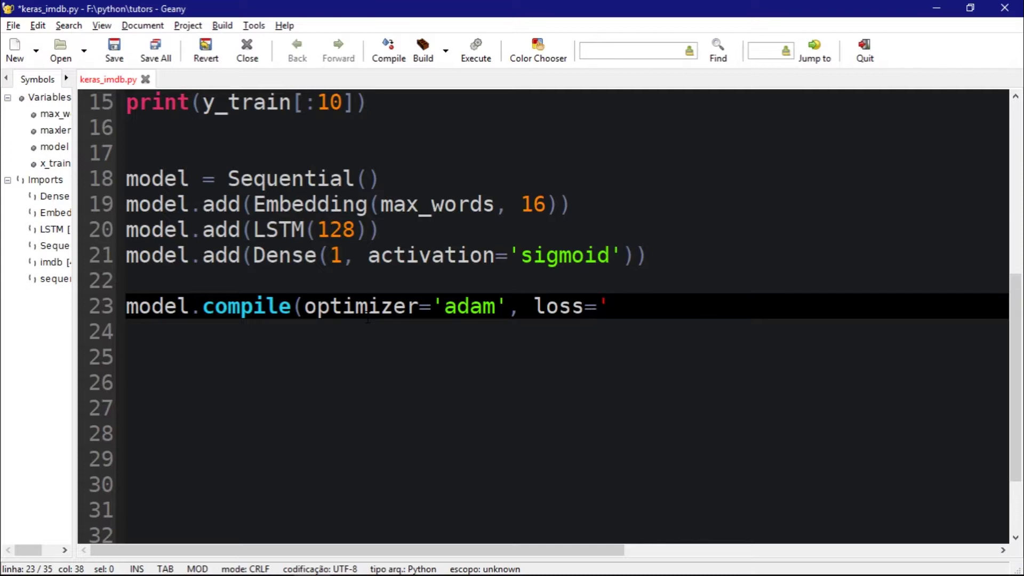
pyautogui.write('bina')
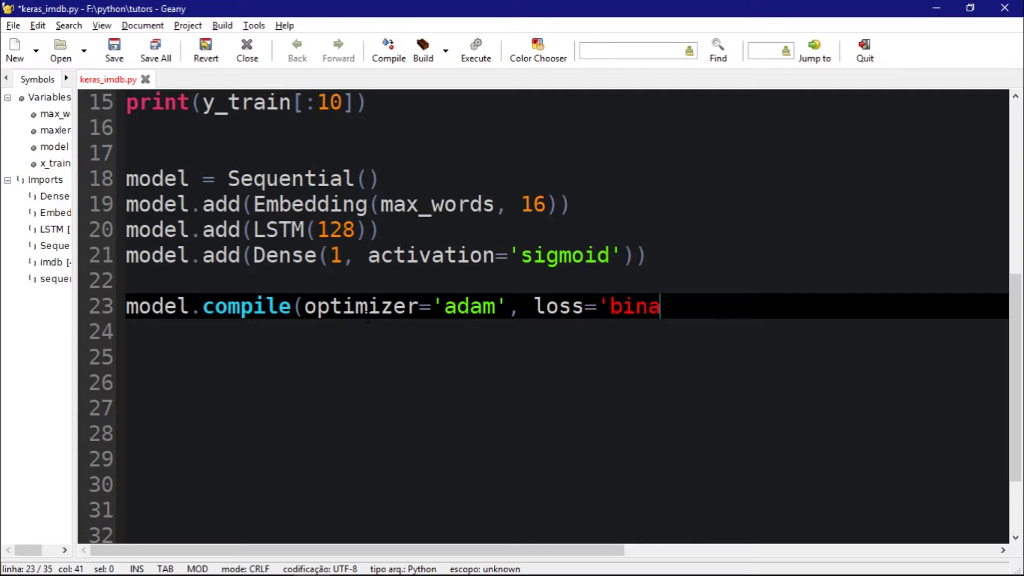
pyautogui.write('ry_')
pyautogui.write('corssentr')
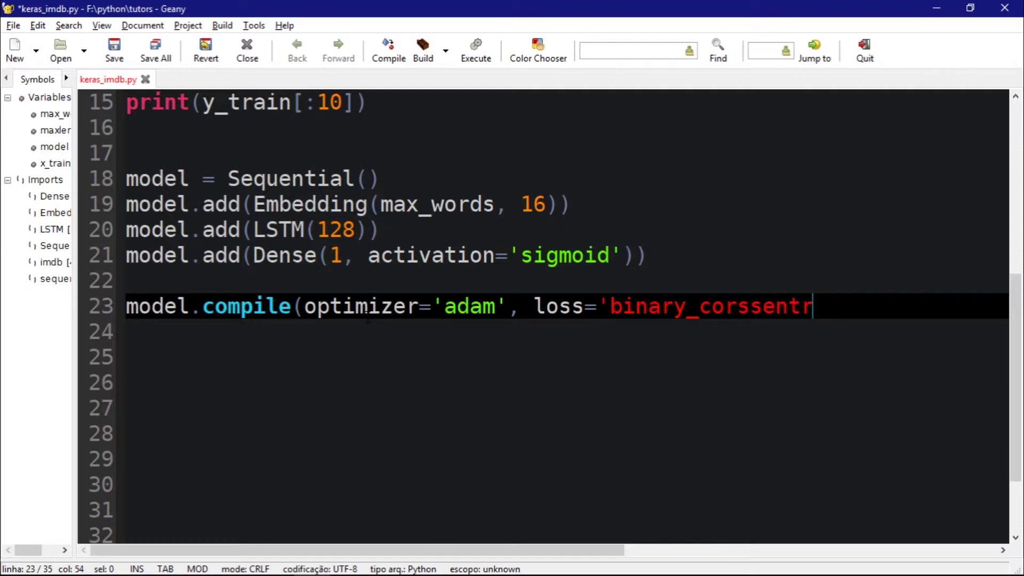
pyautogui.write("opy', ")
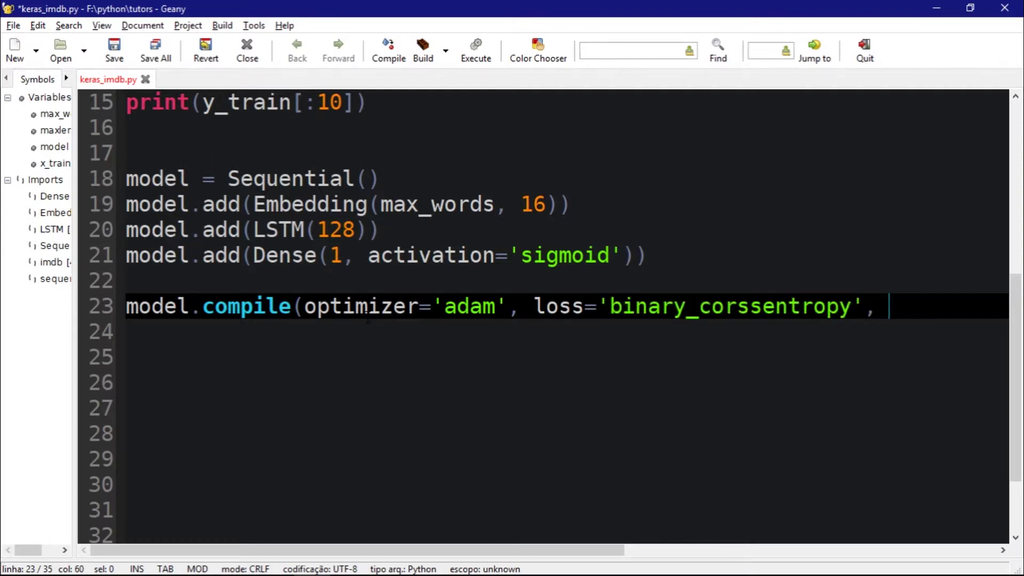
pyautogui.write('metrics')
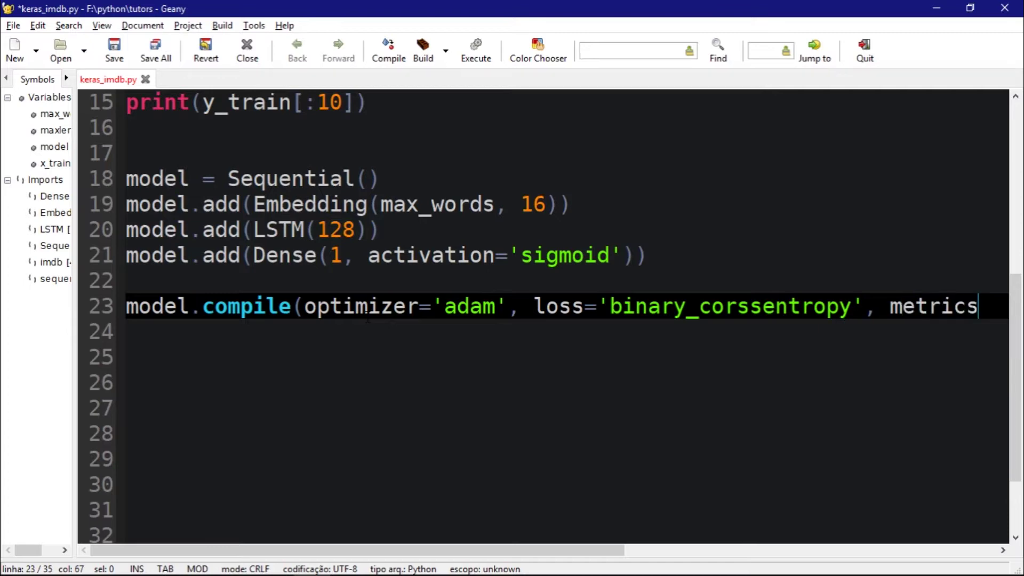
pyautogui.write("=['acc'")
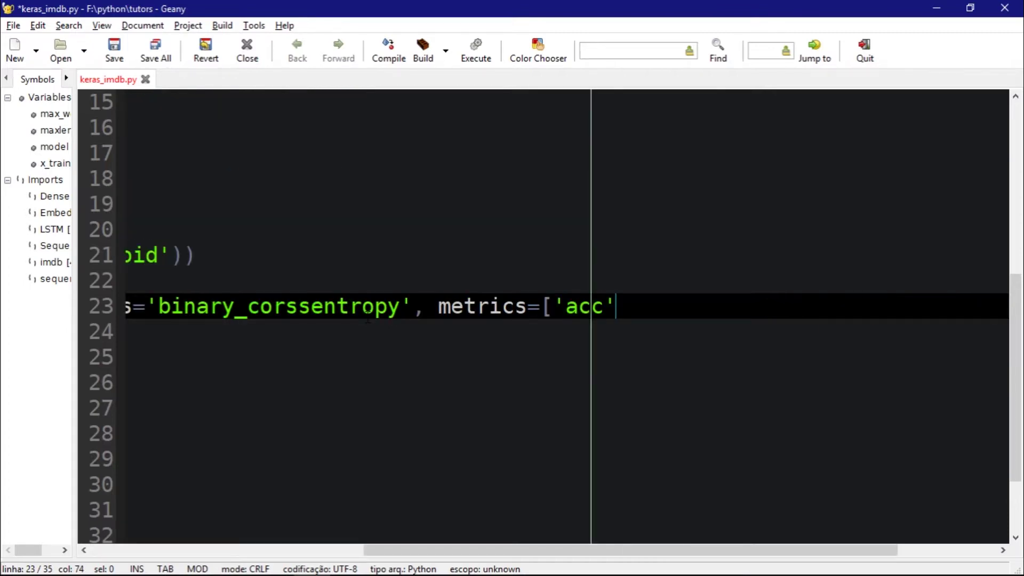
pyautogui.write('])')
# Add model.fit(x_train, y_train, batch_size=128, epochs=100) on line 25, save, and run
pyautogui.press('Return')
pyautogui.press('Return')
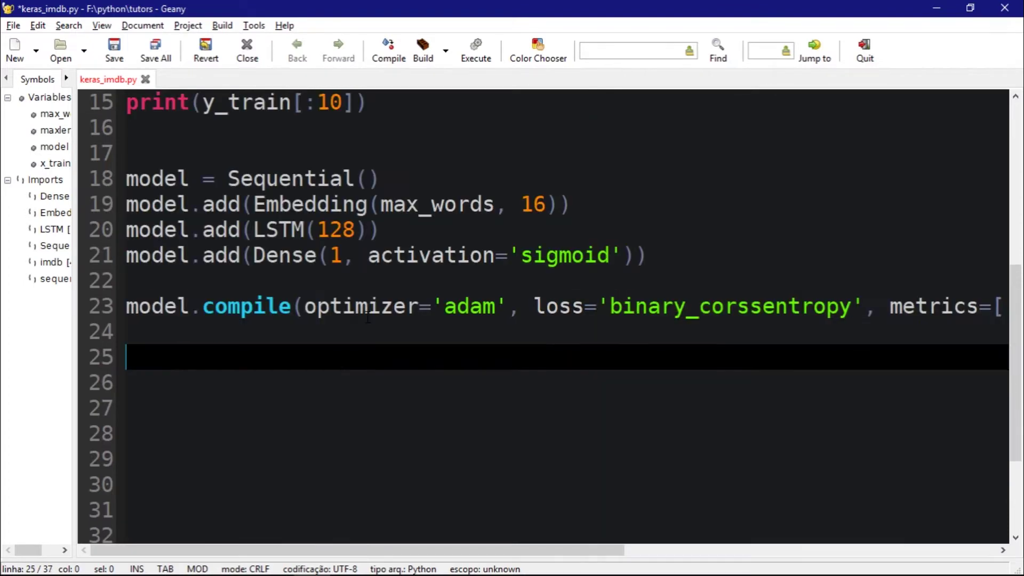
pyautogui.write('model.fi')
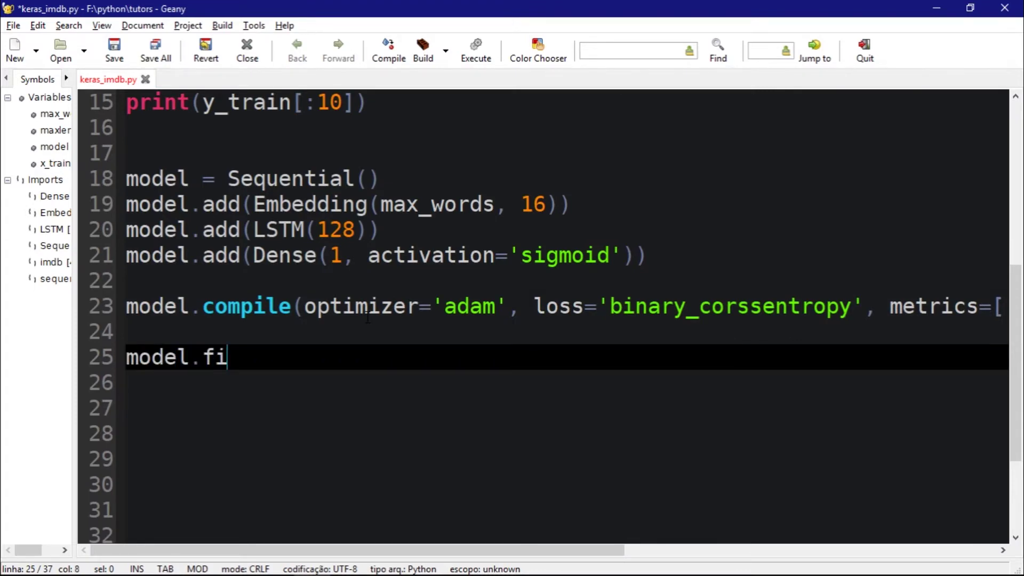
pyautogui.write('t(x_')
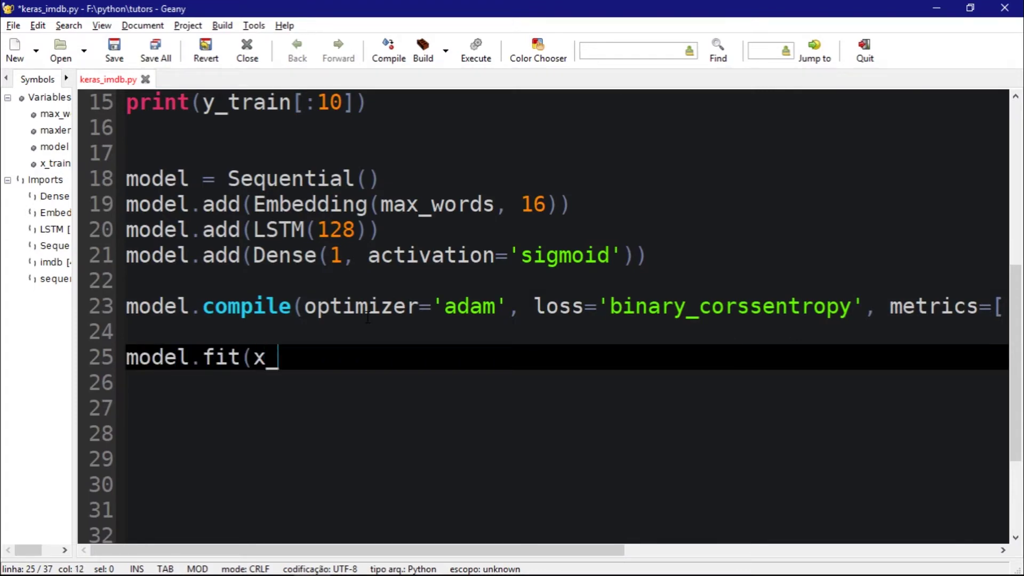
pyautogui.write('tr')
pyautogui.press('Return')
pyautogui.write(', y_')
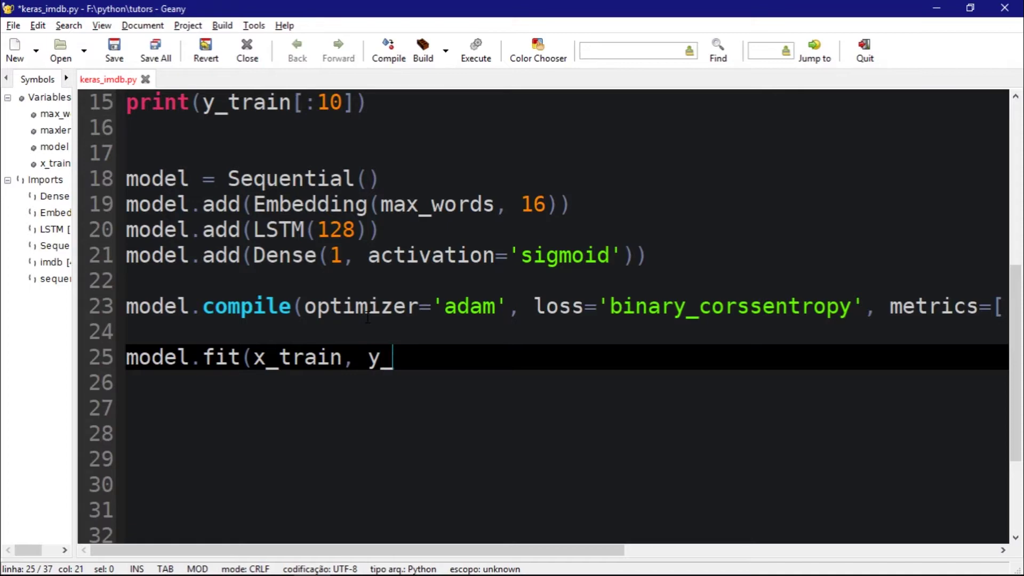
pyautogui.write('train')
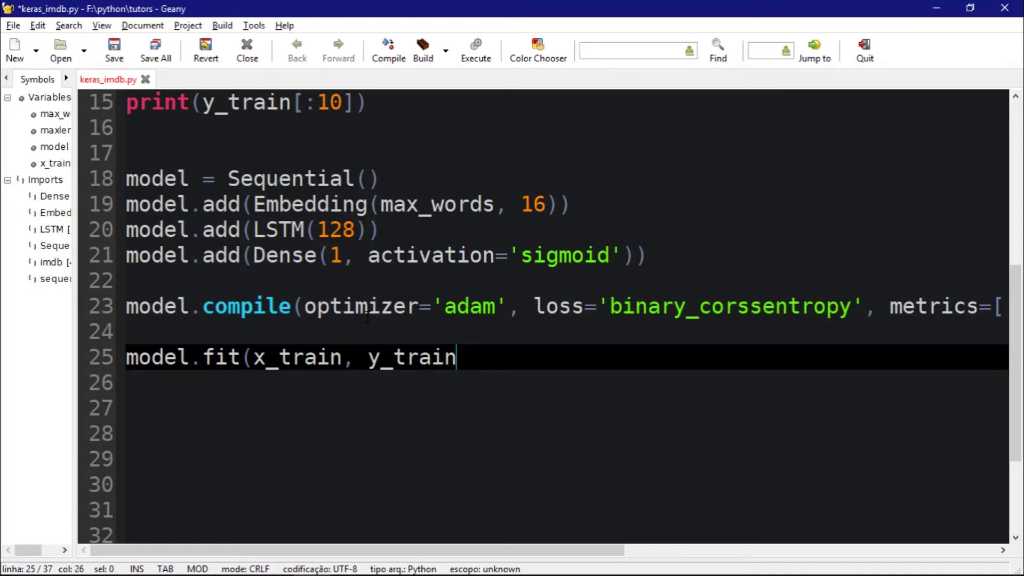
pyautogui.write(', p')
pyautogui.press('BackSpace')
pyautogui.write('batch_')
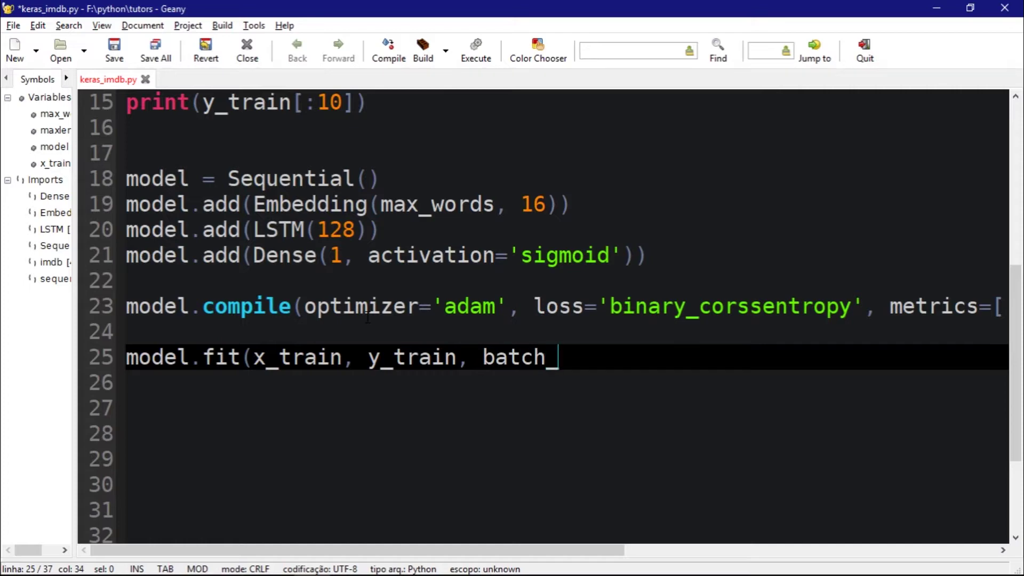
pyautogui.write('i')
pyautogui.press('BackSpace')
pyautogui.write('size=')
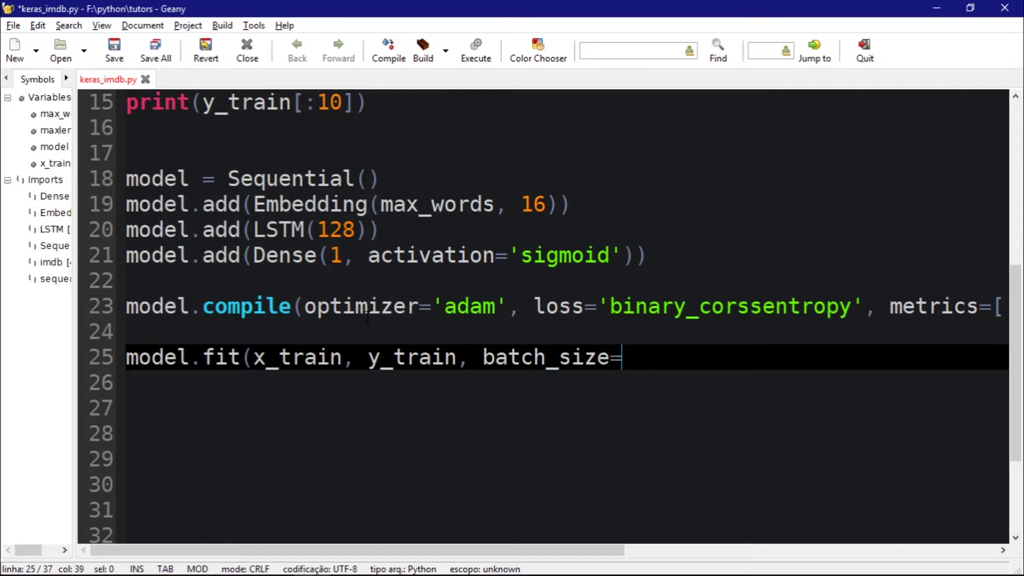
pyautogui.write('128,')
pyautogui.write(' epo')
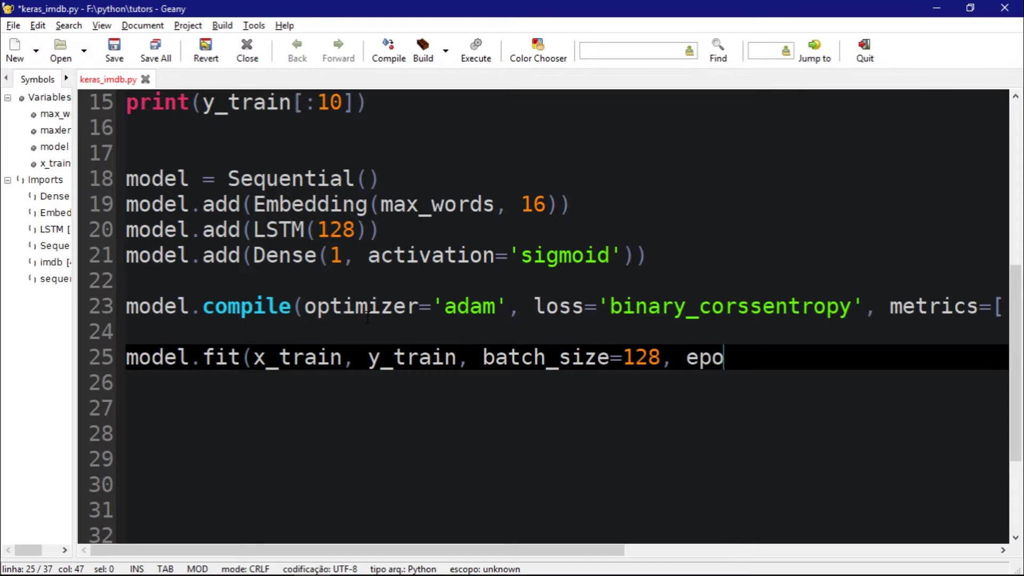
pyautogui.write('chs=1')
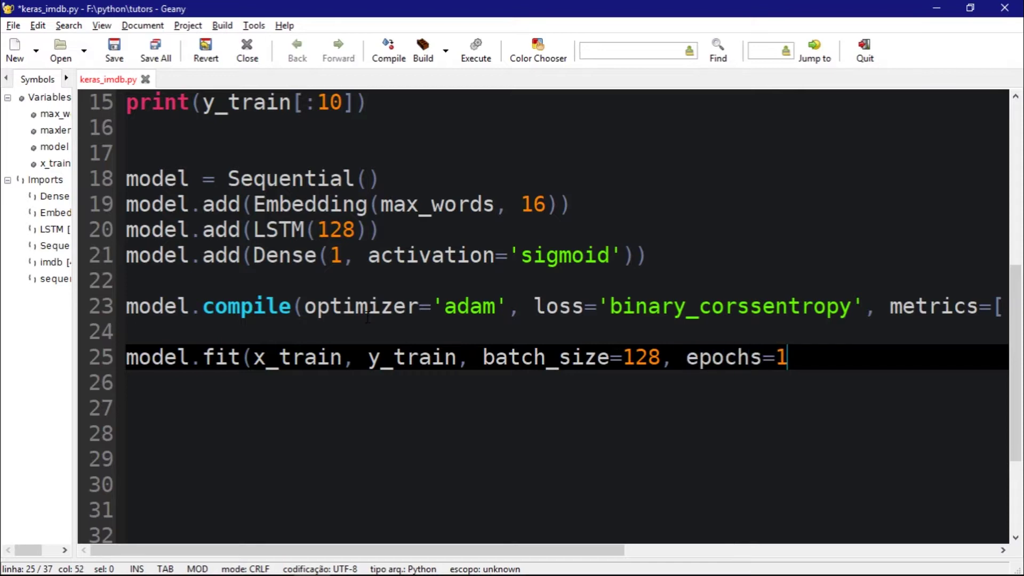
pyautogui.write('00)')
pyautogui.hotkey('ctrl', 's')
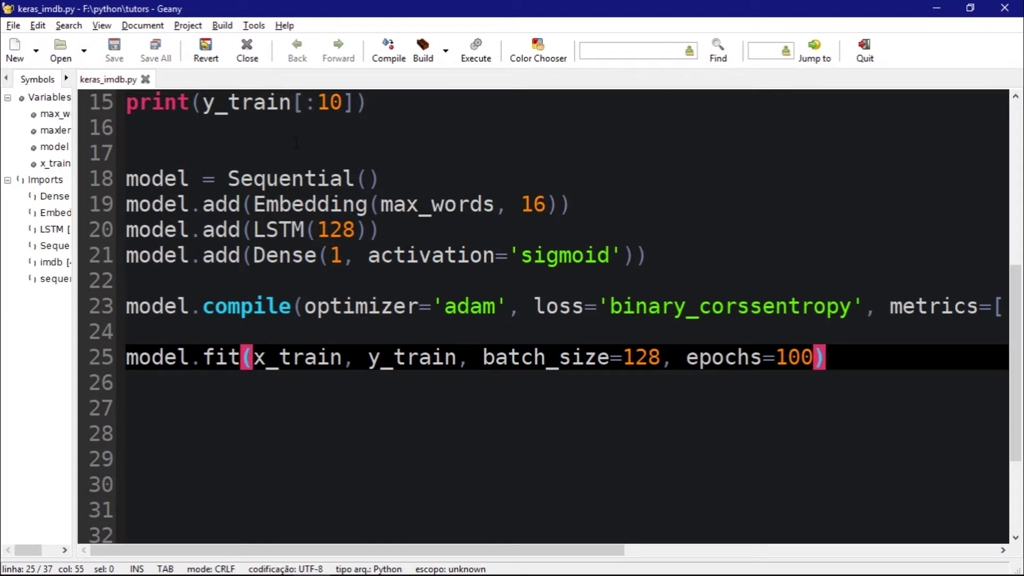
pyautogui.click(491, 56)
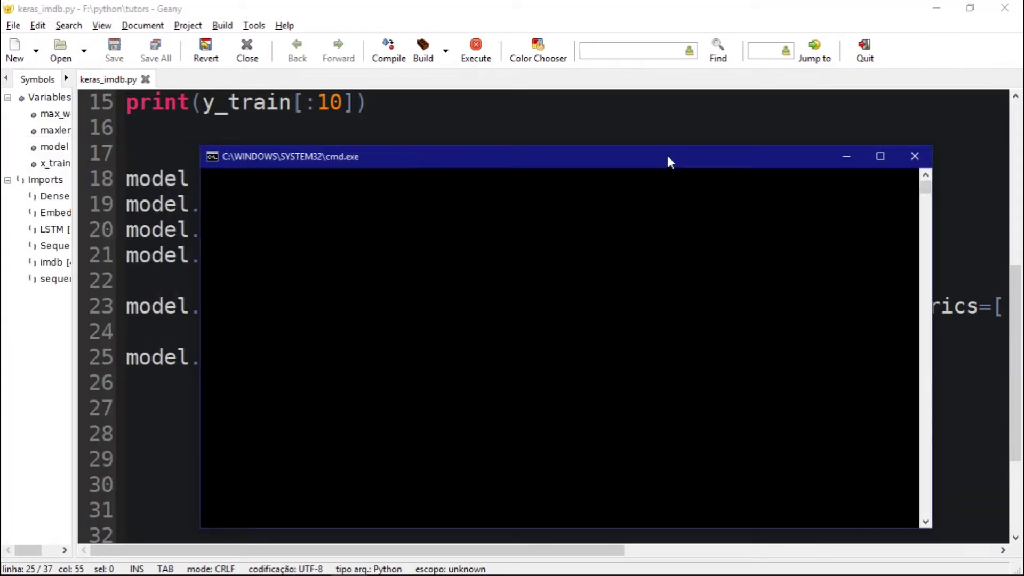
# Reposition the console to read the unknown loss function traceback, then close it
pyautogui.moveTo(667, 155); pyautogui.dragTo(570, 147)
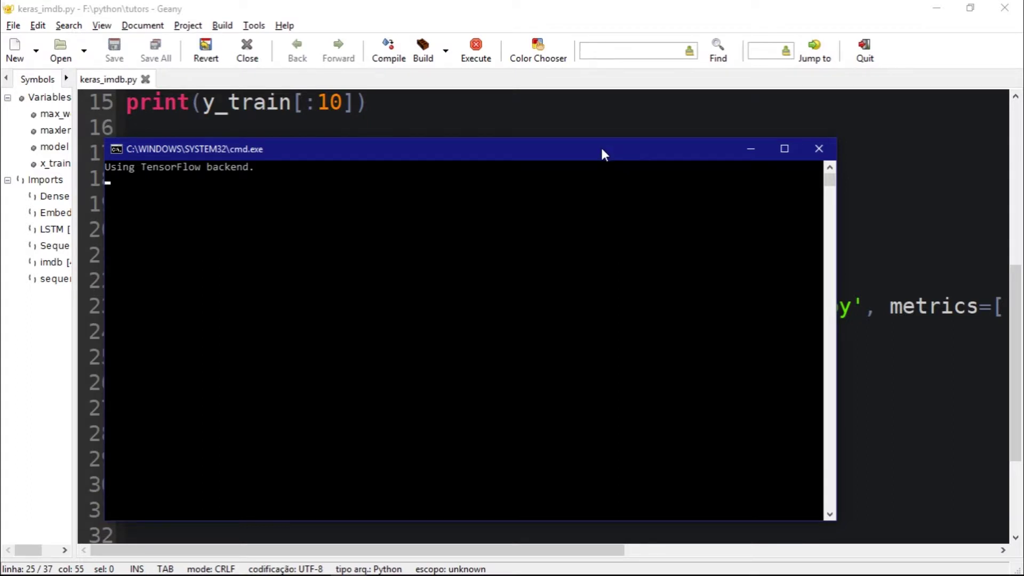
pyautogui.moveTo(601, 150); pyautogui.dragTo(665, 149)
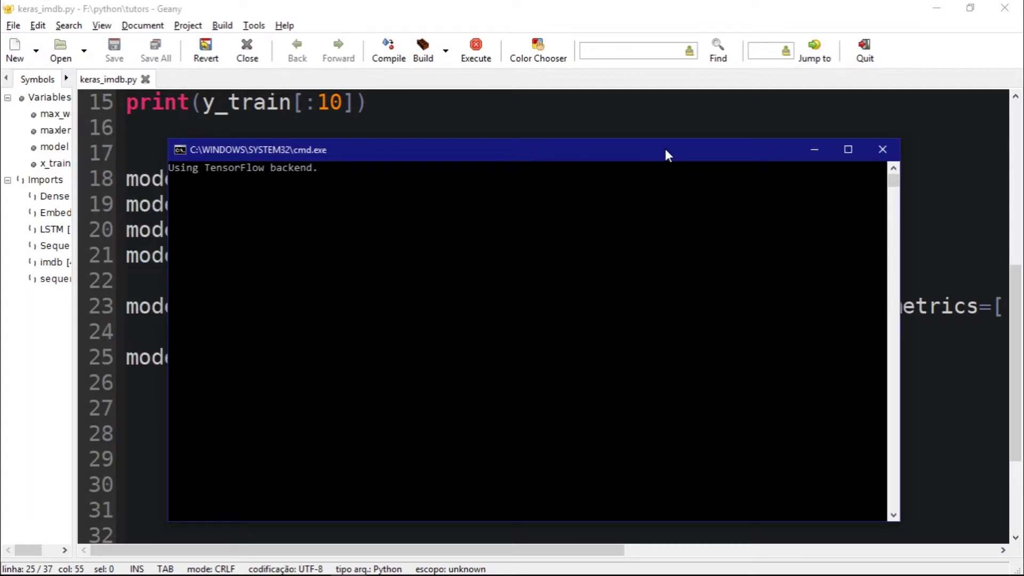
pyautogui.moveTo(664, 151)
pyautogui.mouseDown()
pyautogui.moveTo(521, 160)
pyautogui.moveTo(636, 160)
pyautogui.mouseUp()
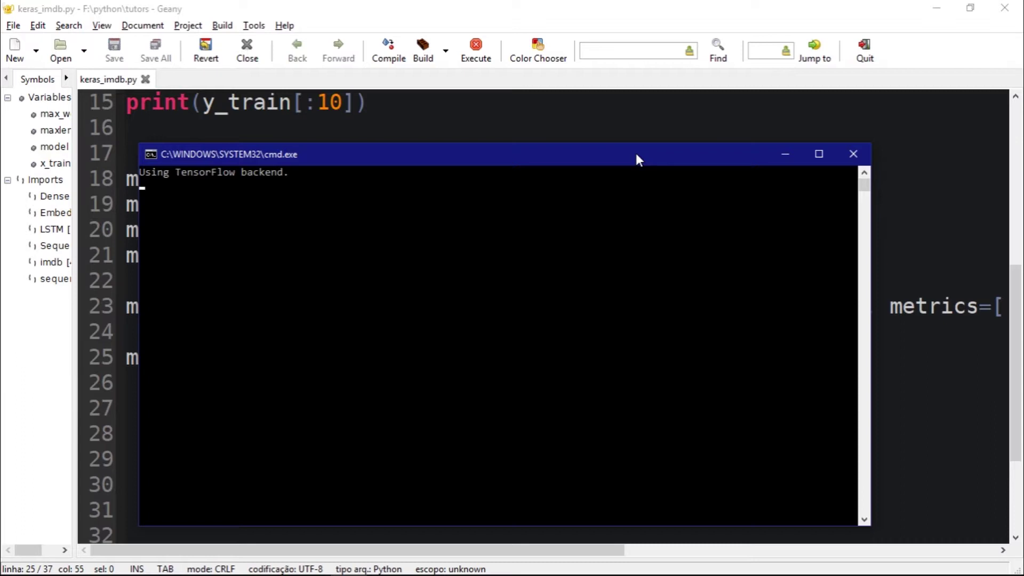
pyautogui.moveTo(635, 153); pyautogui.dragTo(651, 156)
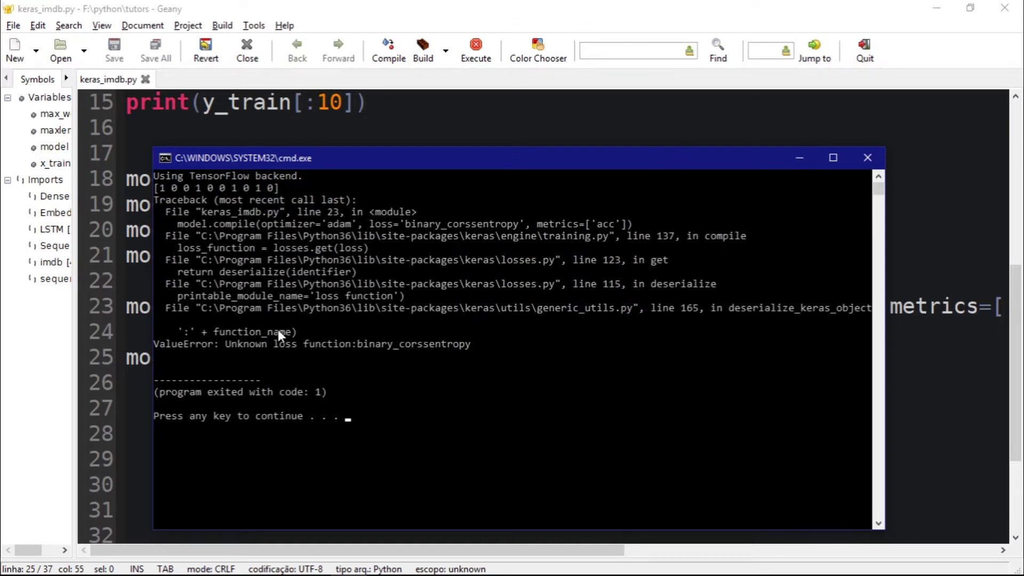
pyautogui.click(867, 158)
# Correct the loss to 'binary_crossentropy', save, and rerun the script with F5
pyautogui.click(737, 306)
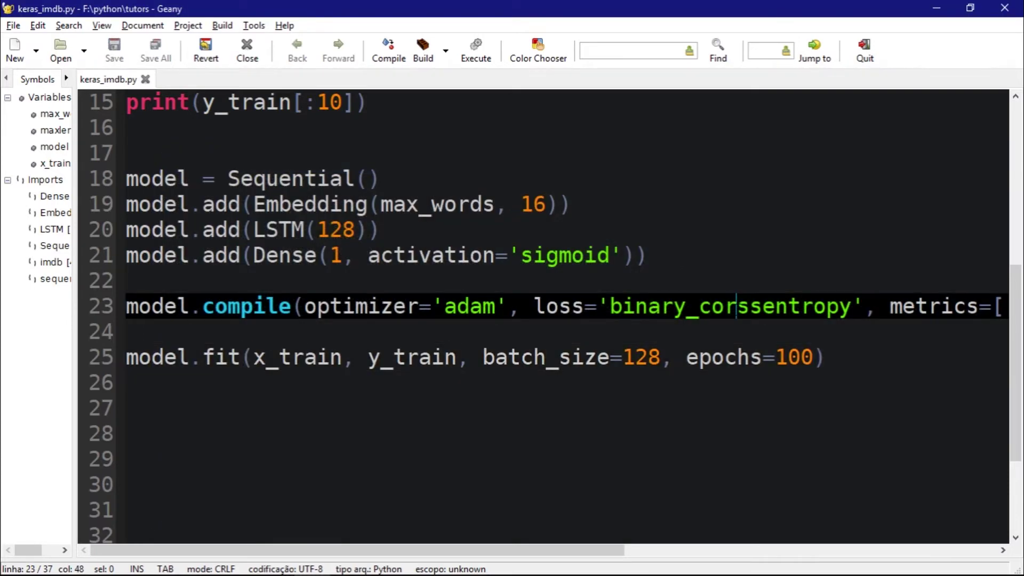
pyautogui.press('BackSpace')
pyautogui.press('BackSpace')
pyautogui.write('ro')
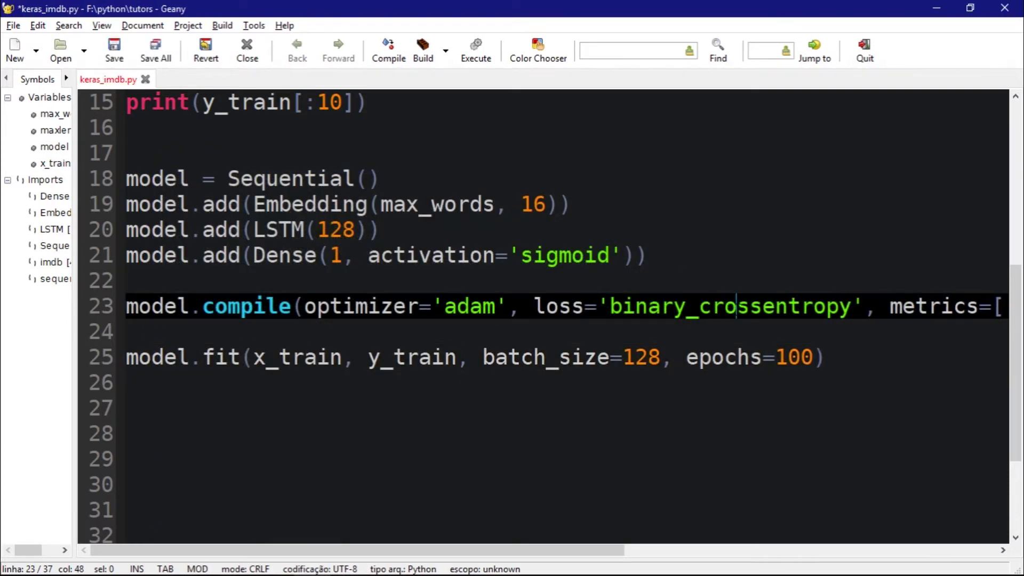
pyautogui.press('Right')
pyautogui.press('Right')
pyautogui.press('Right')
pyautogui.hotkey('ctrl', 's')
pyautogui.press('F5')
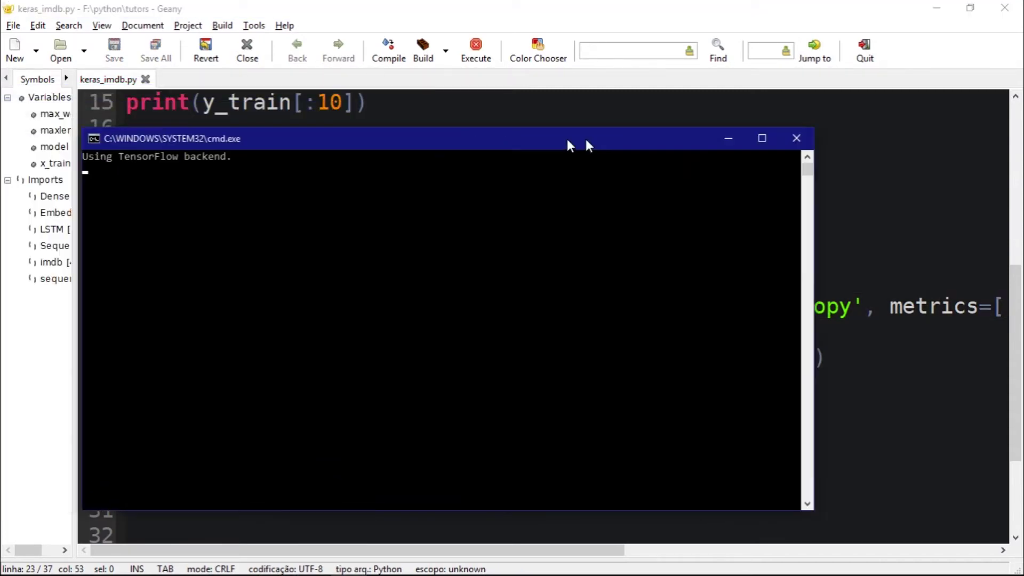
# Move the new console window around and maximize it to watch training
pyautogui.moveTo(565, 143); pyautogui.dragTo(613, 144)
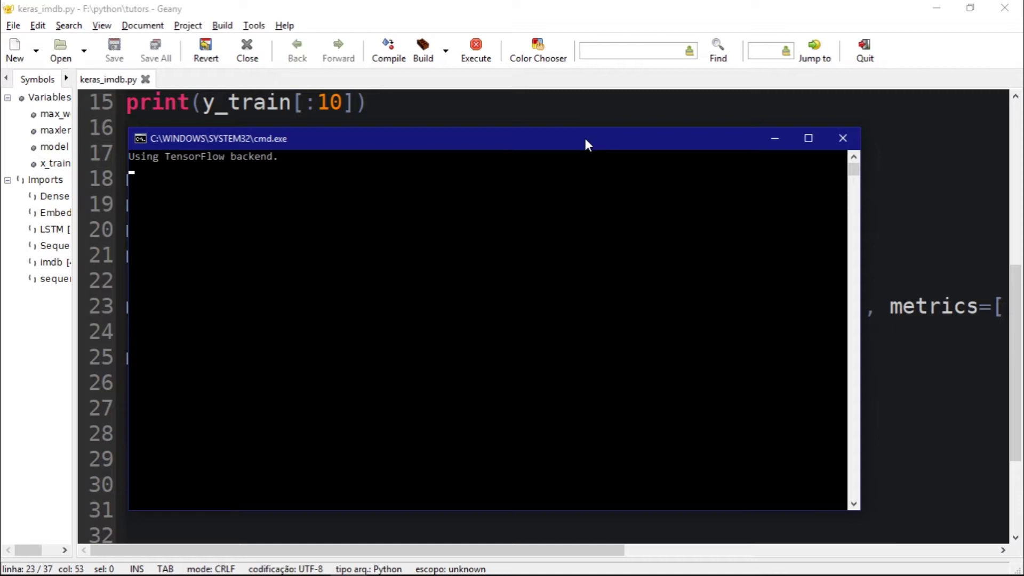
pyautogui.moveTo(588, 141); pyautogui.dragTo(689, 353)
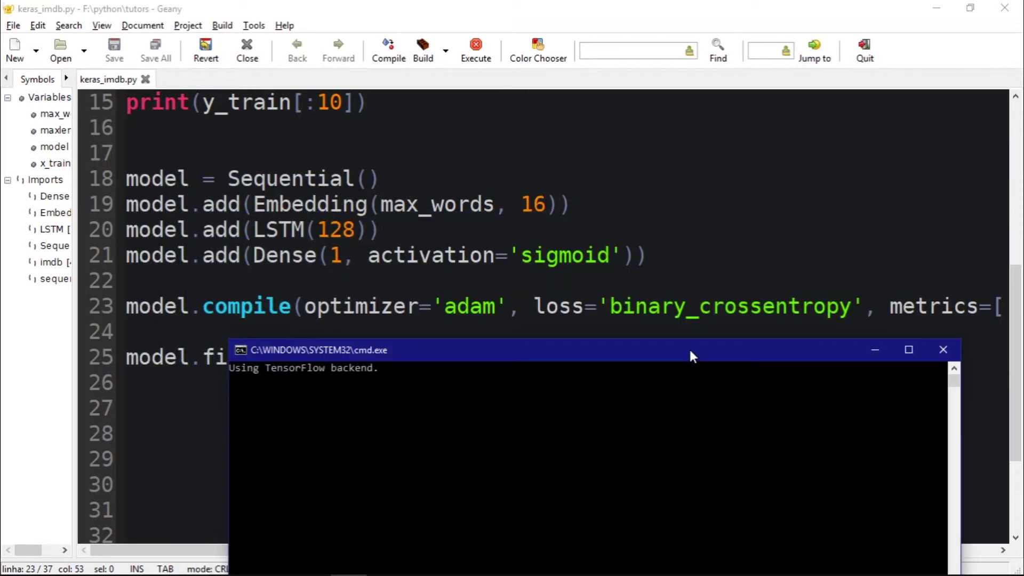
pyautogui.moveTo(690, 350); pyautogui.dragTo(667, 319)
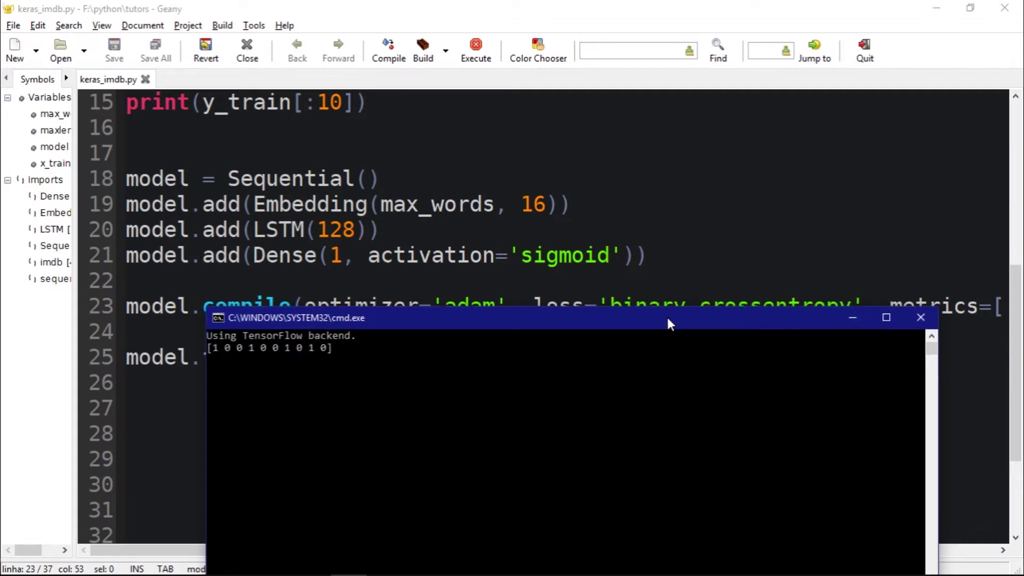
pyautogui.moveTo(667, 318)
pyautogui.mouseDown()
pyautogui.moveTo(592, 200)
pyautogui.moveTo(565, 61)
pyautogui.mouseUp()
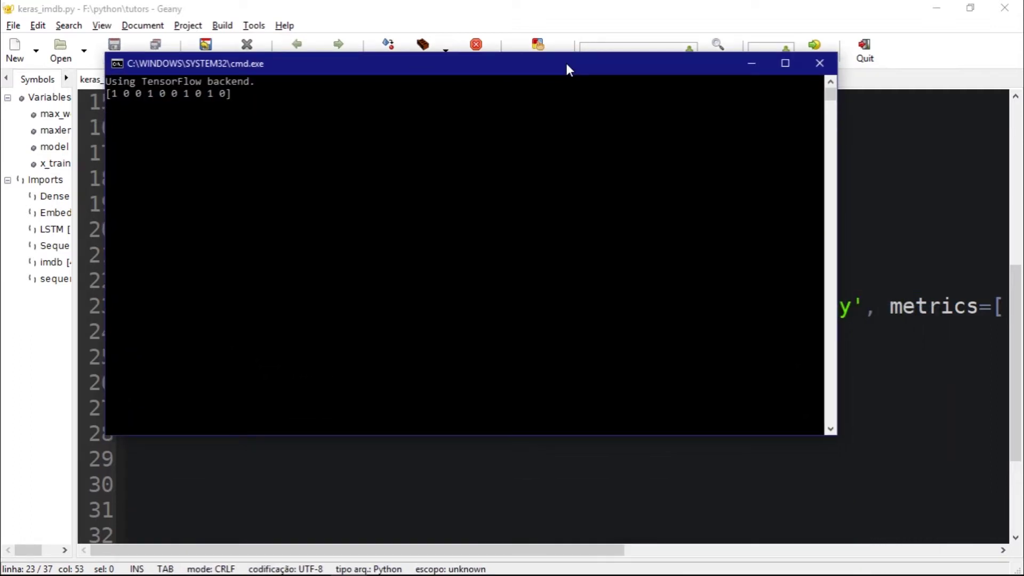
pyautogui.click(784, 64)
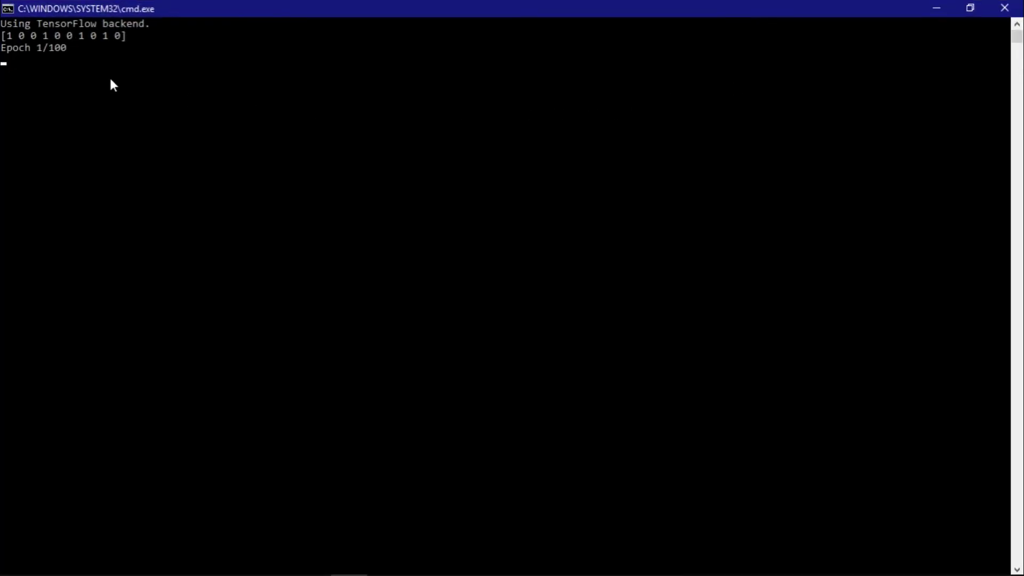